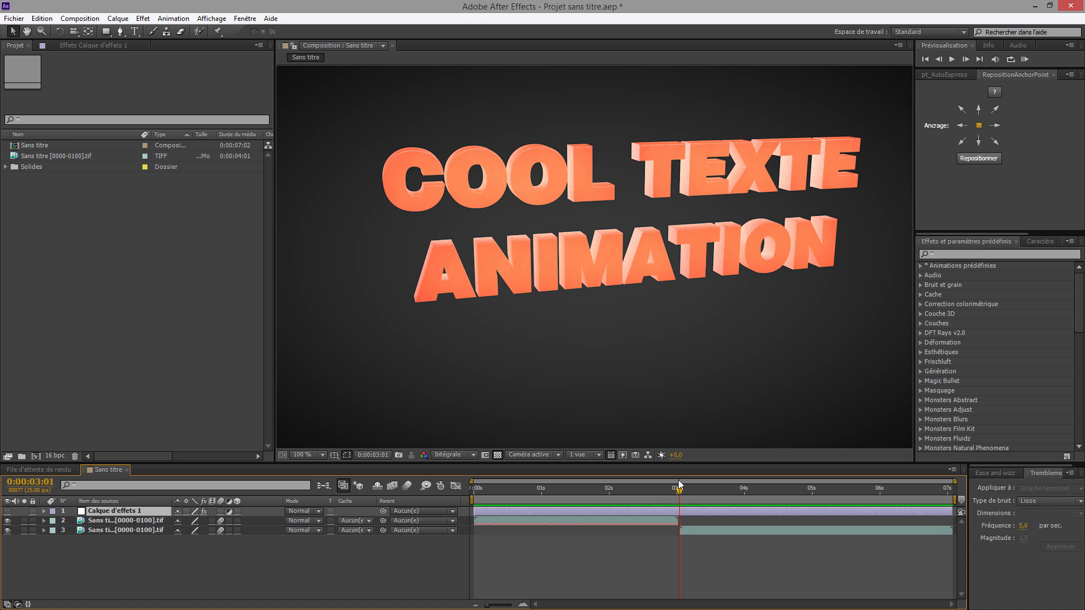
- Scrub through the finished COOL TEXTE ANIMATION composition to preview how the letters break apart
{"action": "left_click_drag", "start_coordinate": [681, 491], "coordinate": [899, 502]}
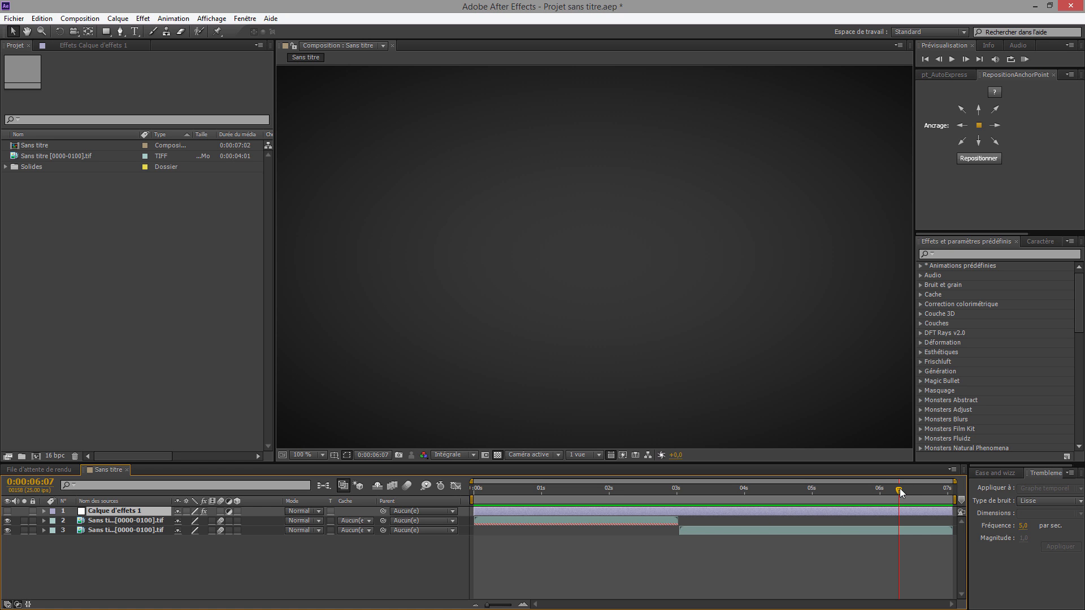
{"action": "left_click_drag", "start_coordinate": [900, 489], "coordinate": [701, 501]}
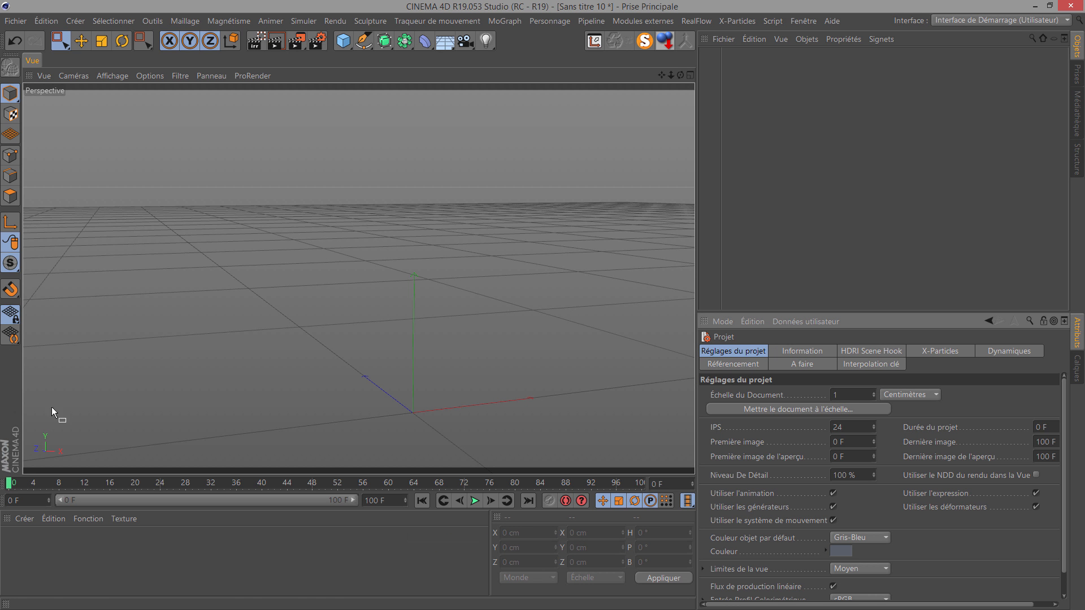
- Add a MoGraph MoText object in Cinema 4D with the two-line text "COOL TEXT" and "ANIMATION"
{"action": "left_click", "coordinate": [509, 22]}
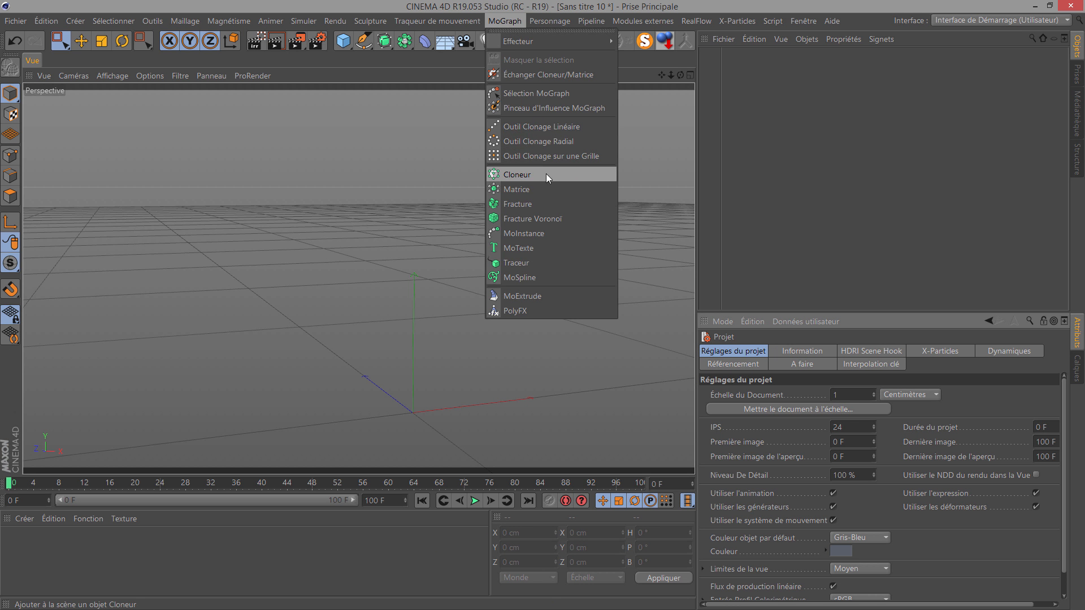
{"action": "left_click", "coordinate": [537, 247]}
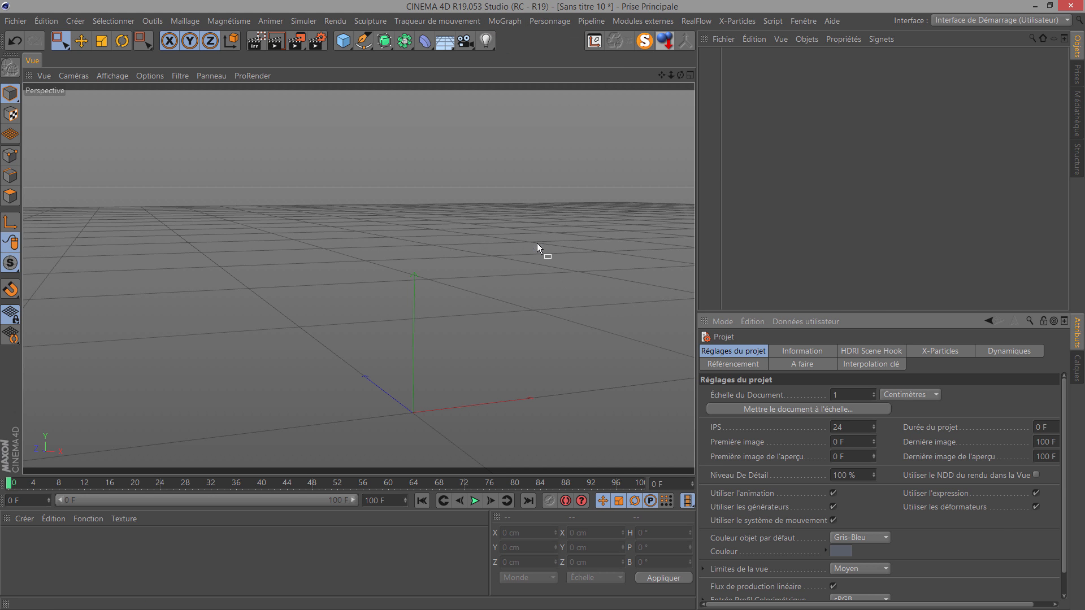
{"action": "left_click", "coordinate": [868, 351]}
{"action": "left_click_drag", "start_coordinate": [753, 428], "coordinate": [622, 433]}
{"action": "type", "text": "CO"}
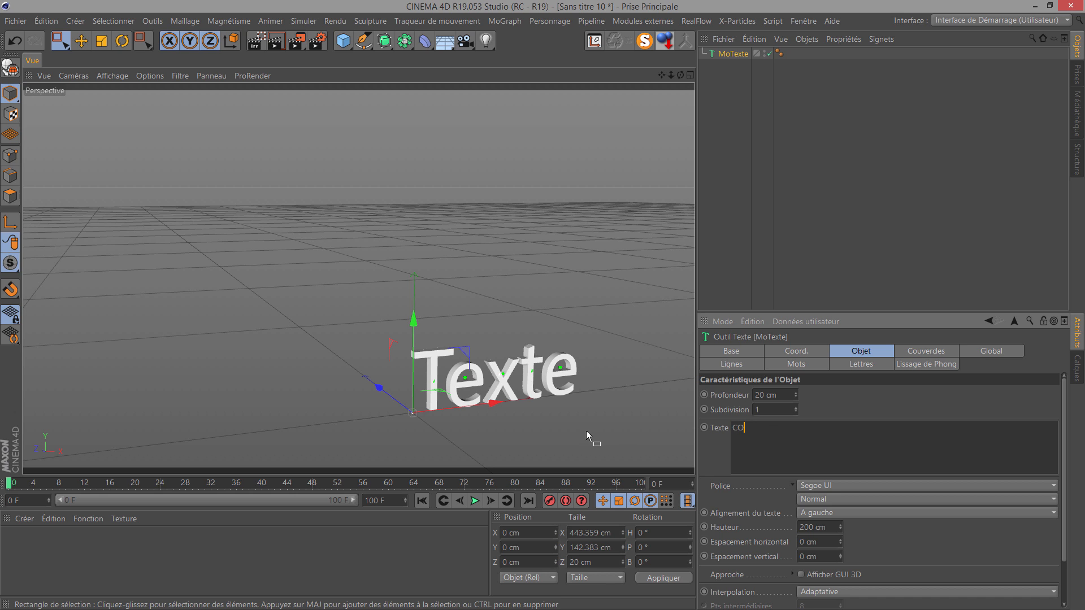
{"action": "type", "text": "O"}
{"action": "type", "text": "L TEXT "}
{"action": "type", "text": "ANI"}
{"action": "type", "text": "MATION"}
- Centre the text alignment (Centré) and change the MoText font to Helvetica Black
{"action": "left_click", "coordinate": [1052, 514]}
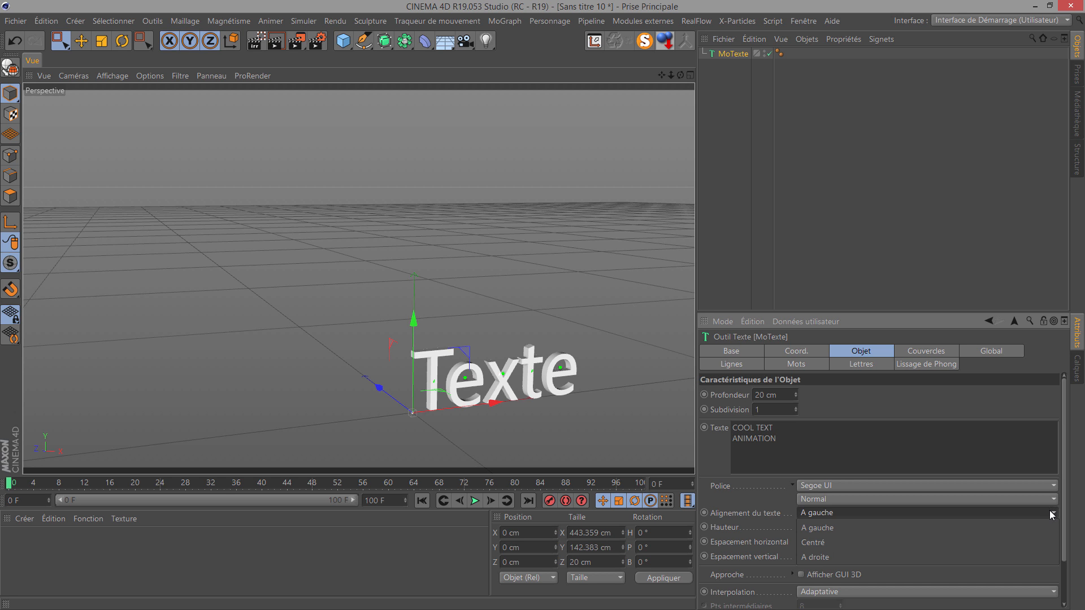
{"action": "left_click", "coordinate": [979, 544]}
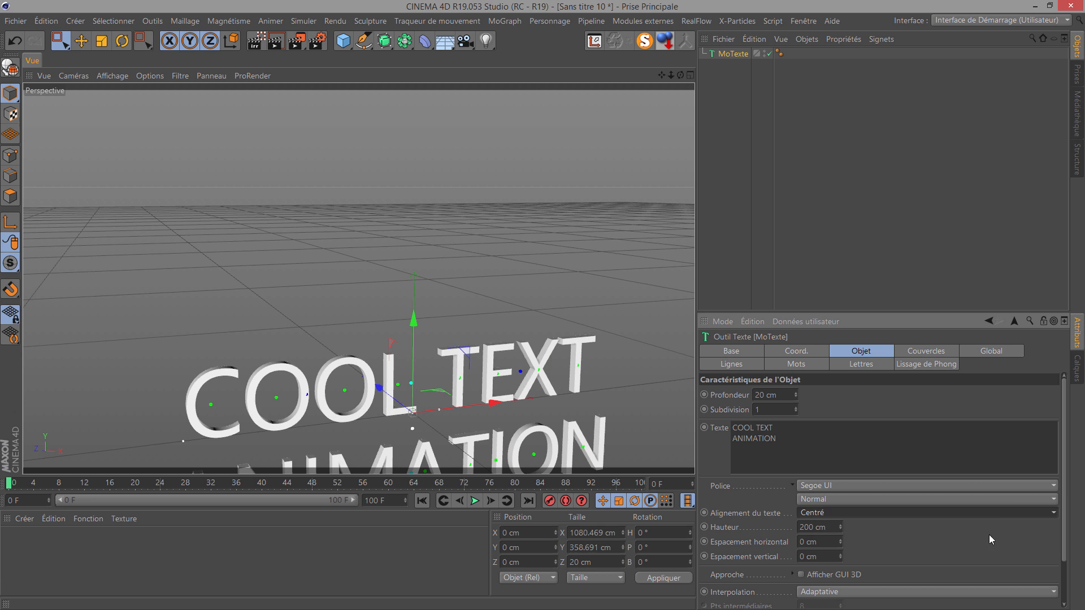
{"action": "left_click", "coordinate": [1054, 486]}
{"action": "scroll", "coordinate": [1001, 432], "scroll_direction": "up", "scroll_amount": 10}
{"action": "scroll", "coordinate": [1002, 432], "scroll_direction": "up", "scroll_amount": 15}
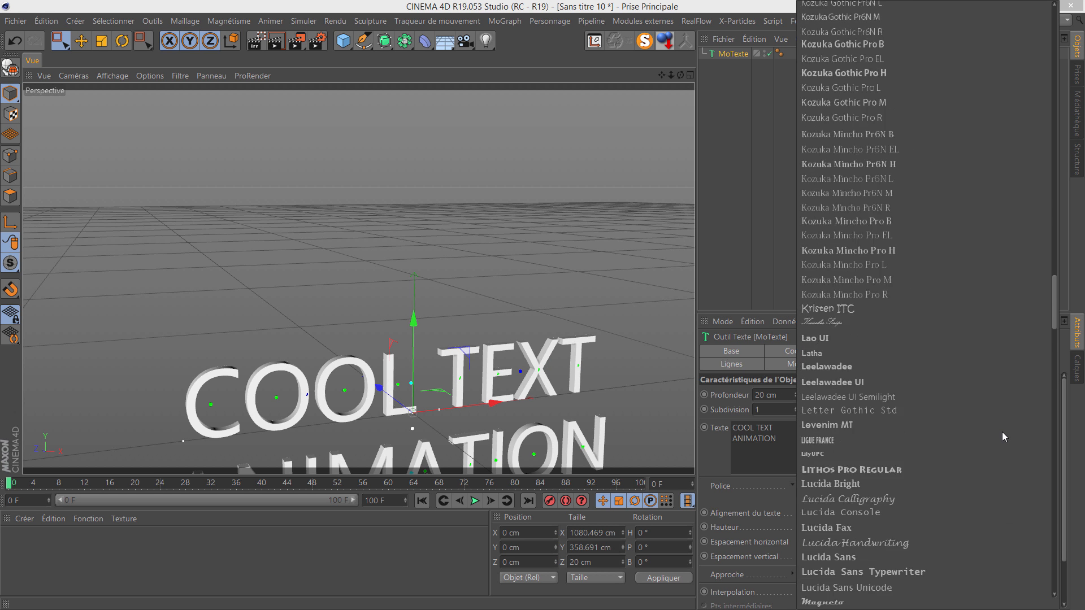
{"action": "scroll", "coordinate": [1002, 431], "scroll_direction": "down", "scroll_amount": 5}
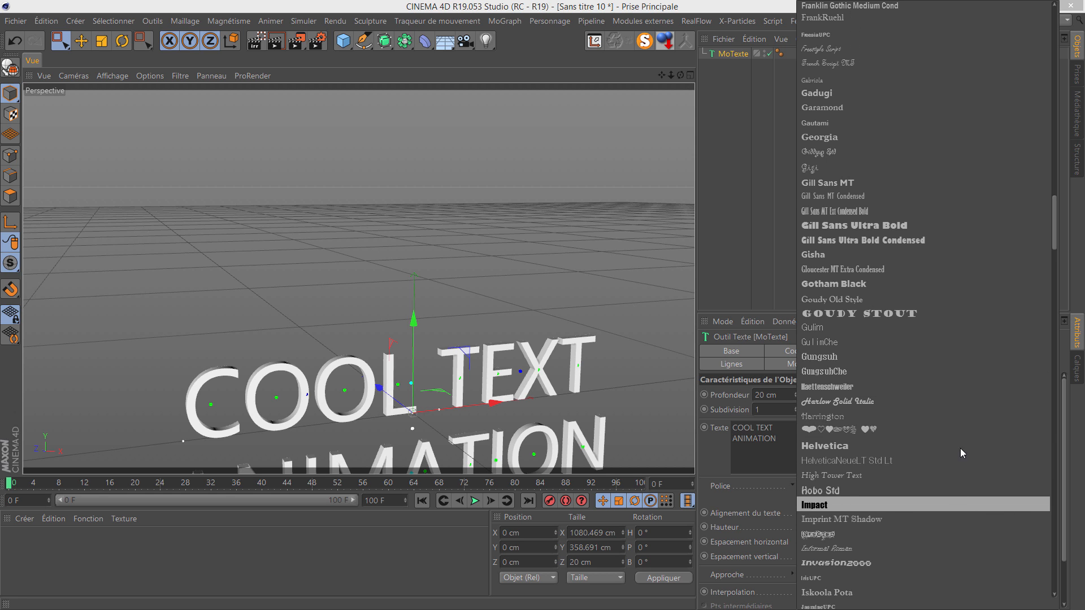
{"action": "left_click", "coordinate": [921, 443]}
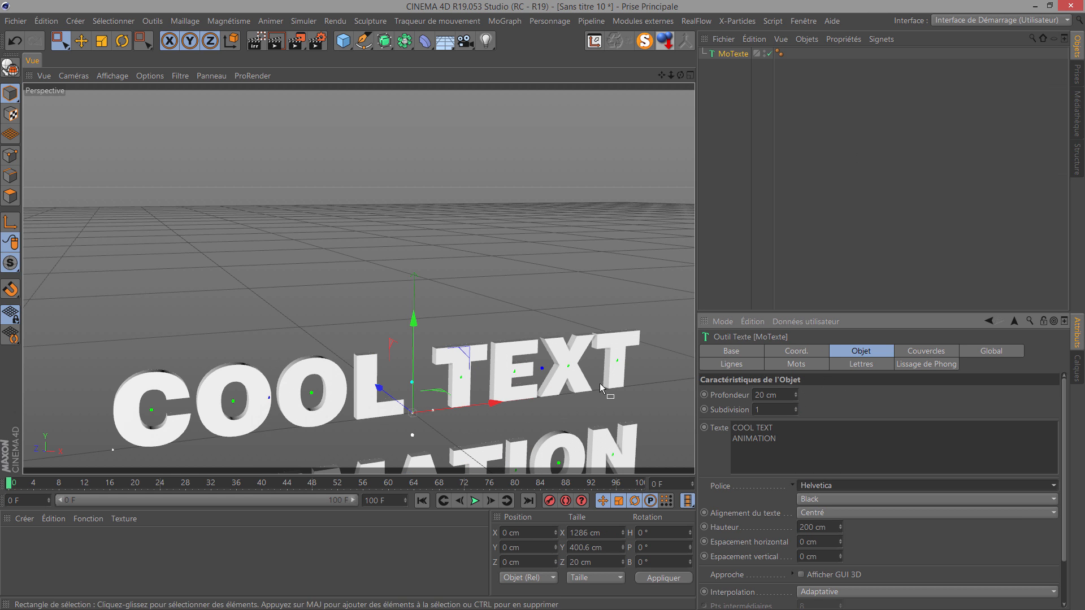
- Set the text's extrusion depth to 60 cm and raise the text to about 253 cm on Y
{"action": "left_click", "coordinate": [771, 395]}
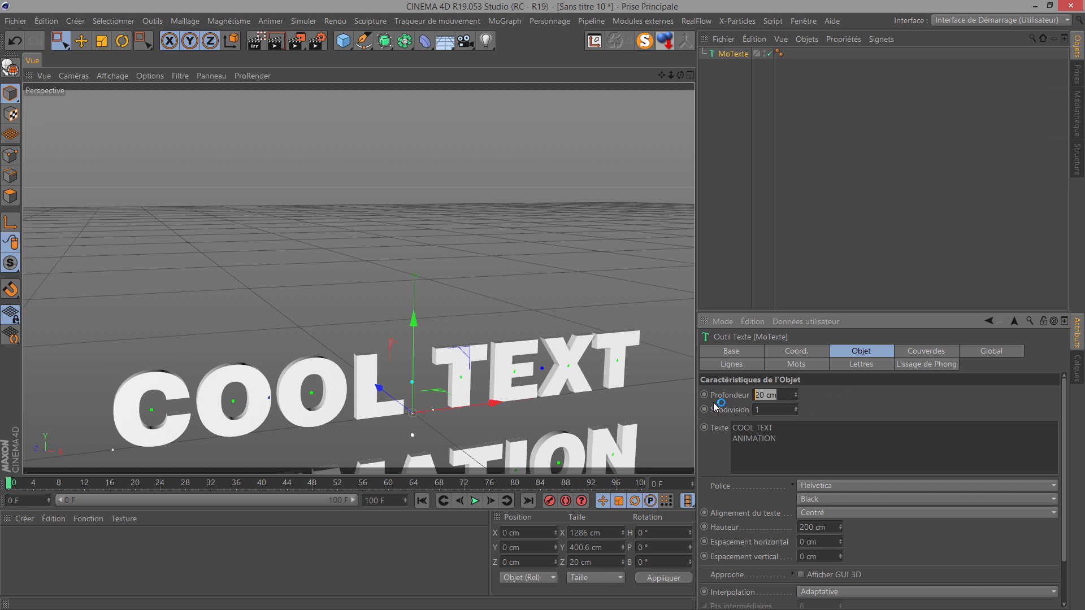
{"action": "type", "text": "60"}
{"action": "key", "text": "Return"}
{"action": "left_click_drag", "start_coordinate": [420, 371], "coordinate": [422, 260]}
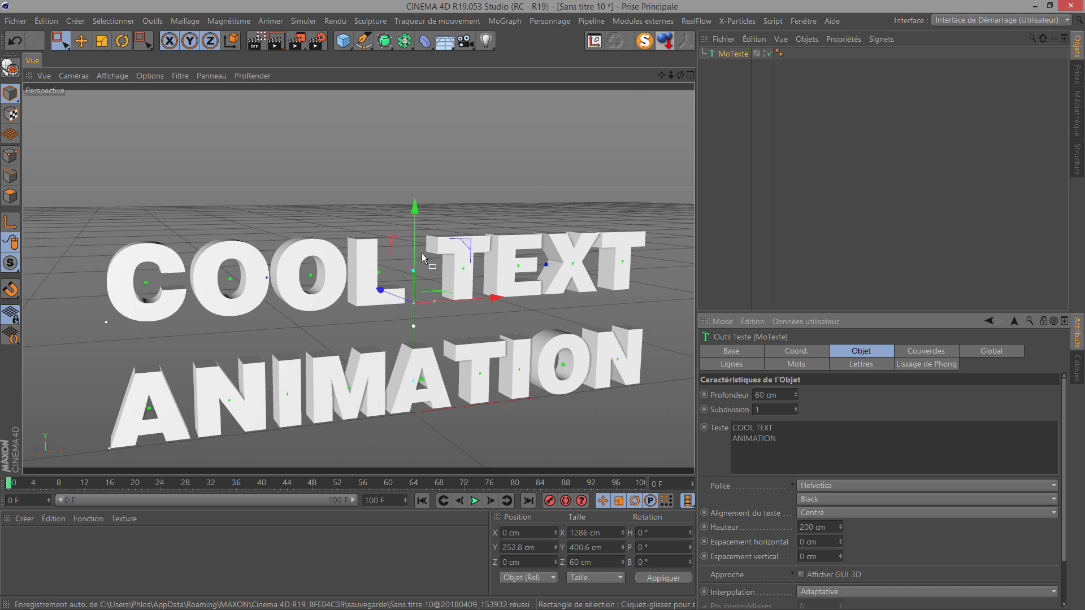
{"action": "scroll", "coordinate": [422, 261], "scroll_direction": "down", "scroll_amount": 2}
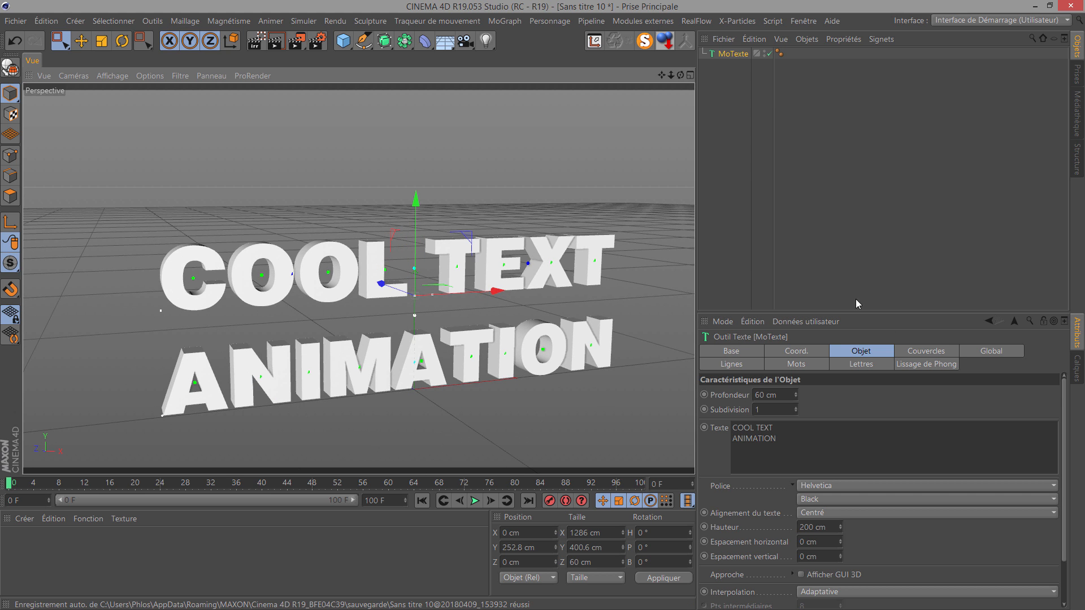
- Set both the start and end caps of the text to "Couvercle et biseau"
{"action": "left_click", "coordinate": [933, 352]}
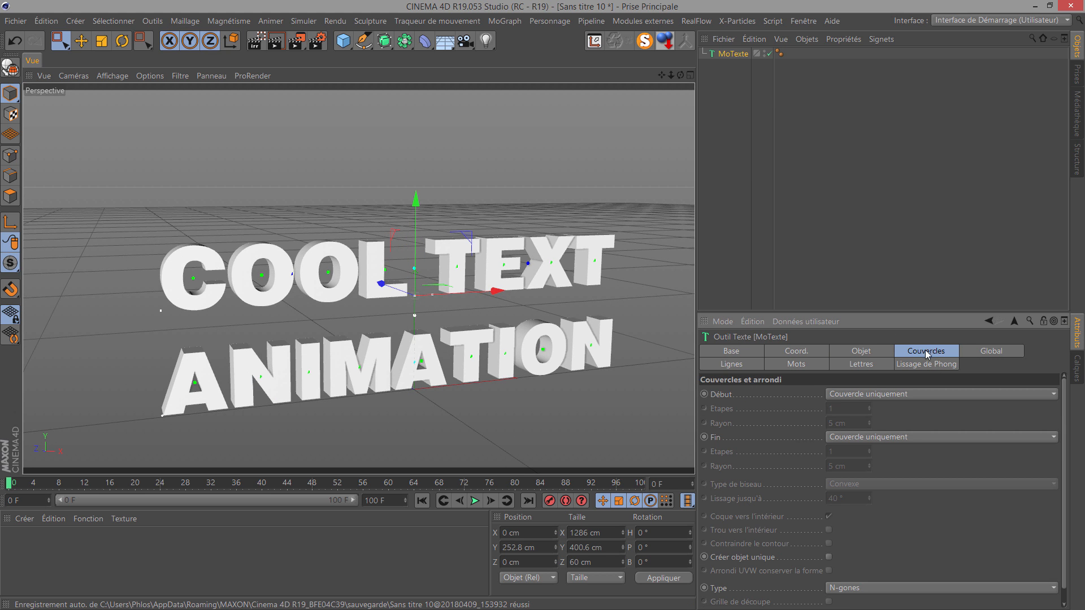
{"action": "left_click", "coordinate": [861, 395]}
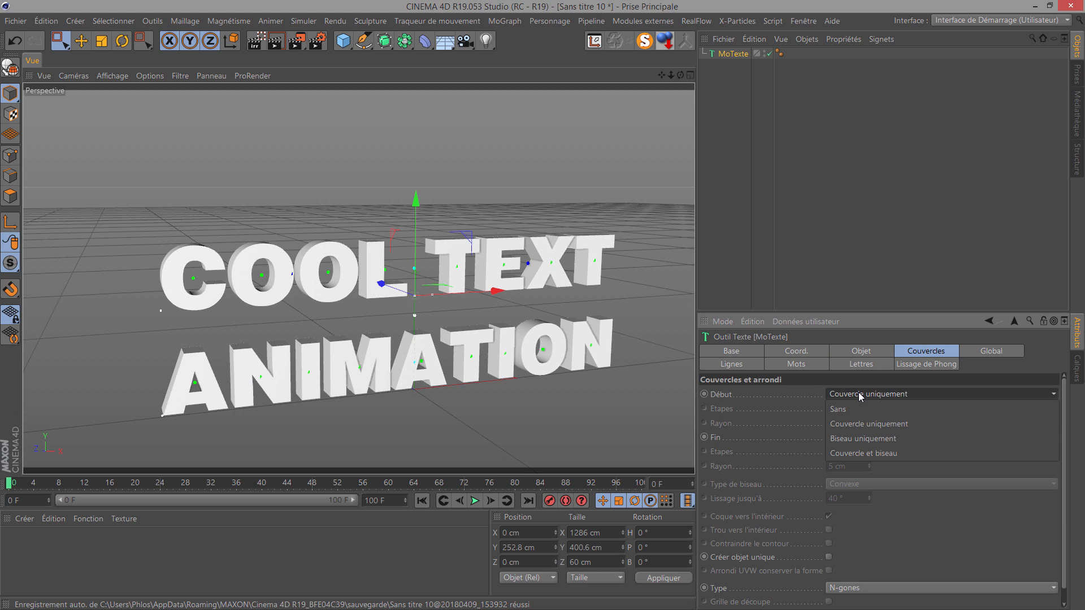
{"action": "left_click", "coordinate": [874, 455]}
{"action": "left_click", "coordinate": [873, 437]}
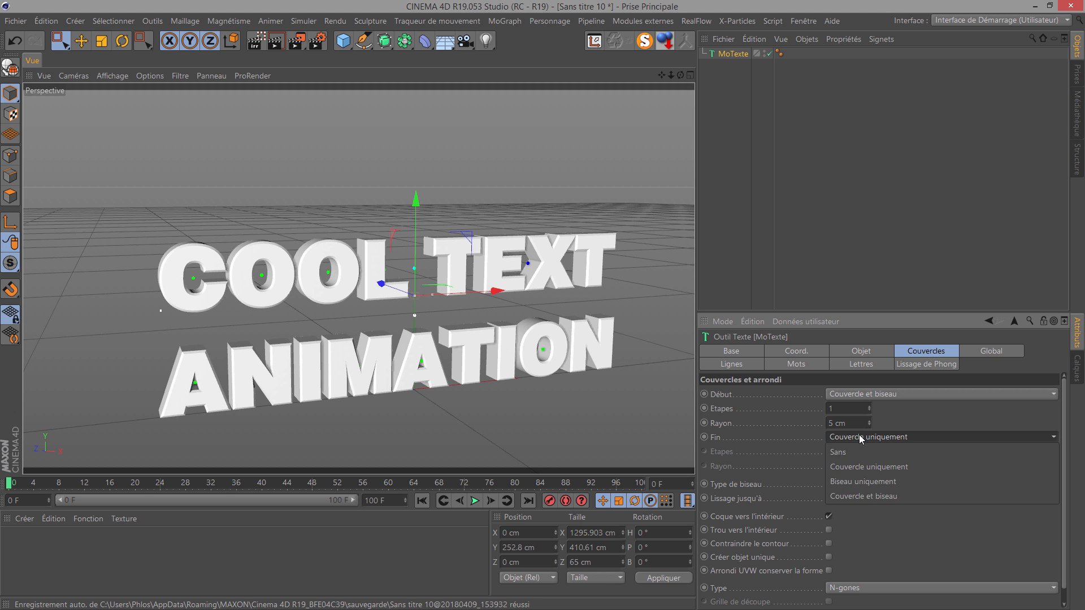
{"action": "left_click", "coordinate": [860, 497]}
- Set the bevel steps to 3 for both the start and end caps and check the rounded edges
{"action": "left_click", "coordinate": [844, 406]}
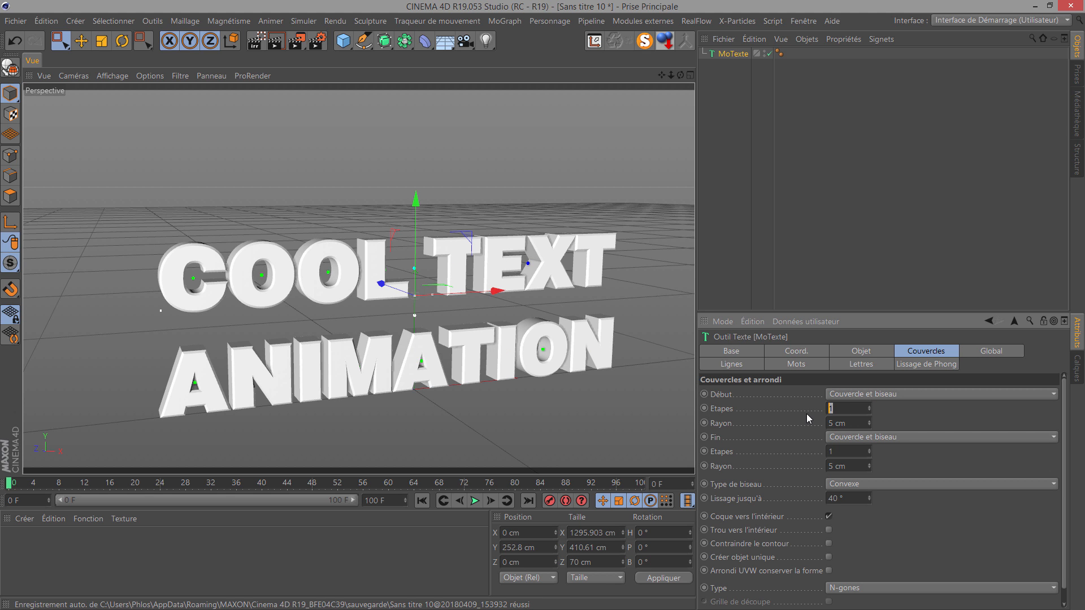
{"action": "type", "text": "3"}
{"action": "left_click", "coordinate": [846, 452]}
{"action": "type", "text": "3"}
{"action": "key", "text": "Return"}
{"action": "scroll", "coordinate": [259, 302], "scroll_direction": "up", "scroll_amount": 5}
{"action": "scroll", "coordinate": [257, 285], "scroll_direction": "up", "scroll_amount": 2}
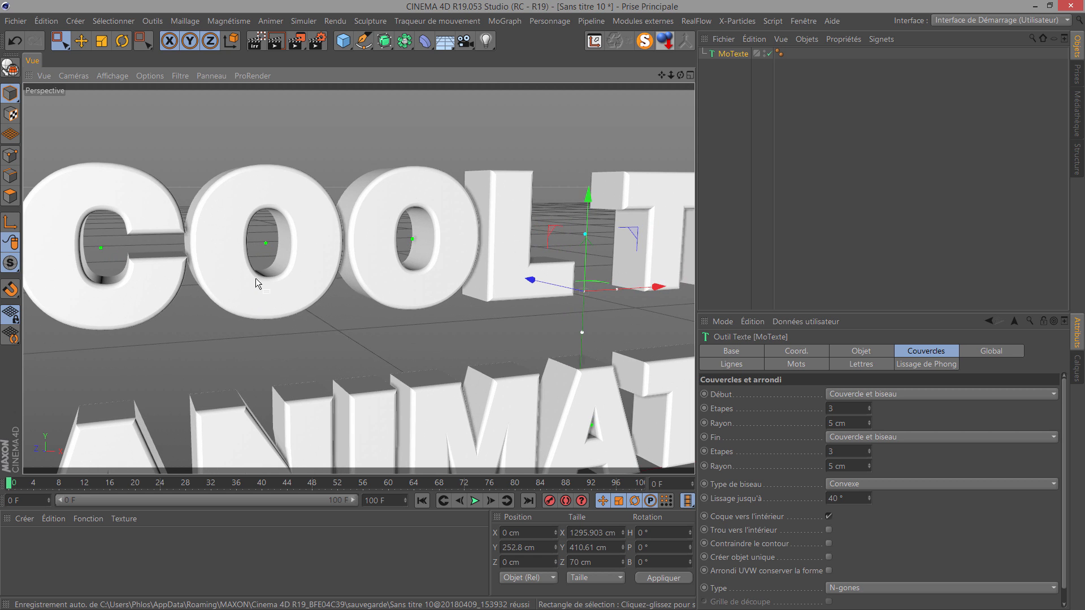
{"action": "scroll", "coordinate": [230, 235], "scroll_direction": "down", "scroll_amount": 2}
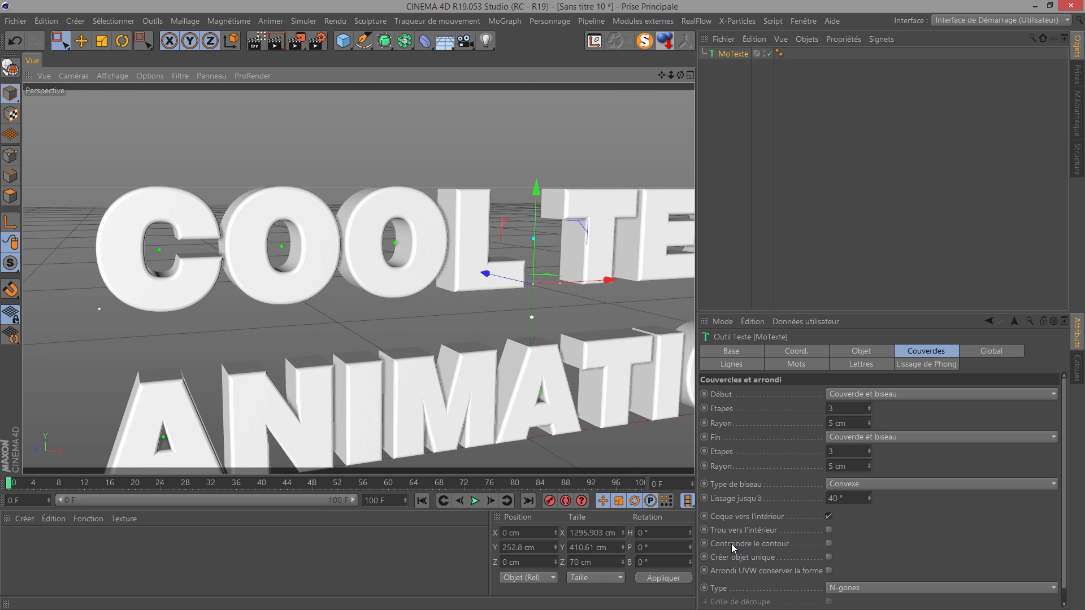
- Enable "Contraindre le contour" and "Créer objet unique" for the text's caps
{"action": "left_click", "coordinate": [828, 544]}
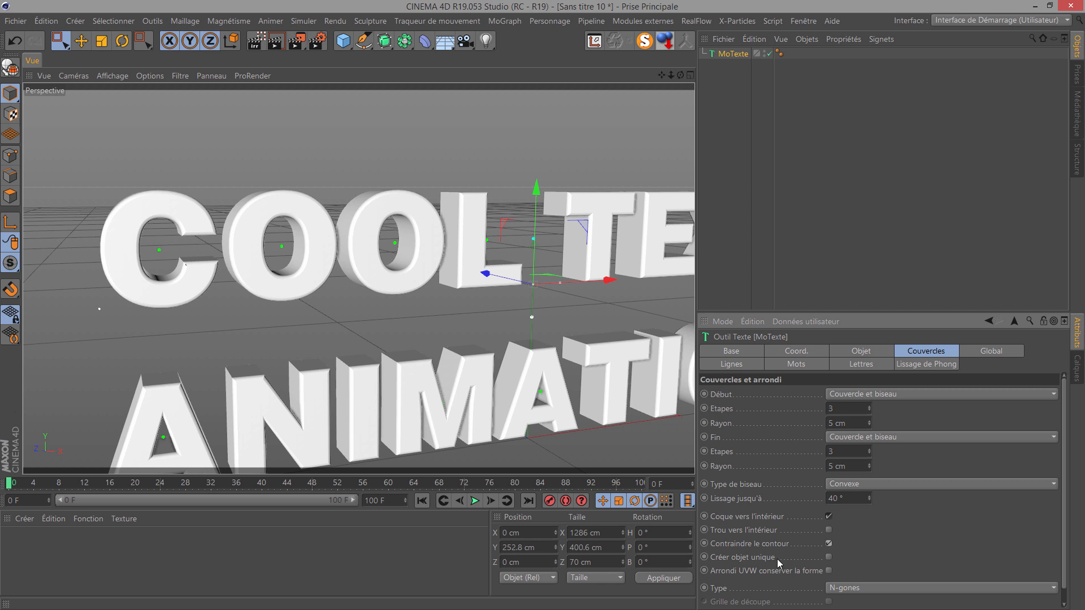
{"action": "left_click", "coordinate": [829, 557]}
{"action": "scroll", "coordinate": [466, 229], "scroll_direction": "down", "scroll_amount": 4}
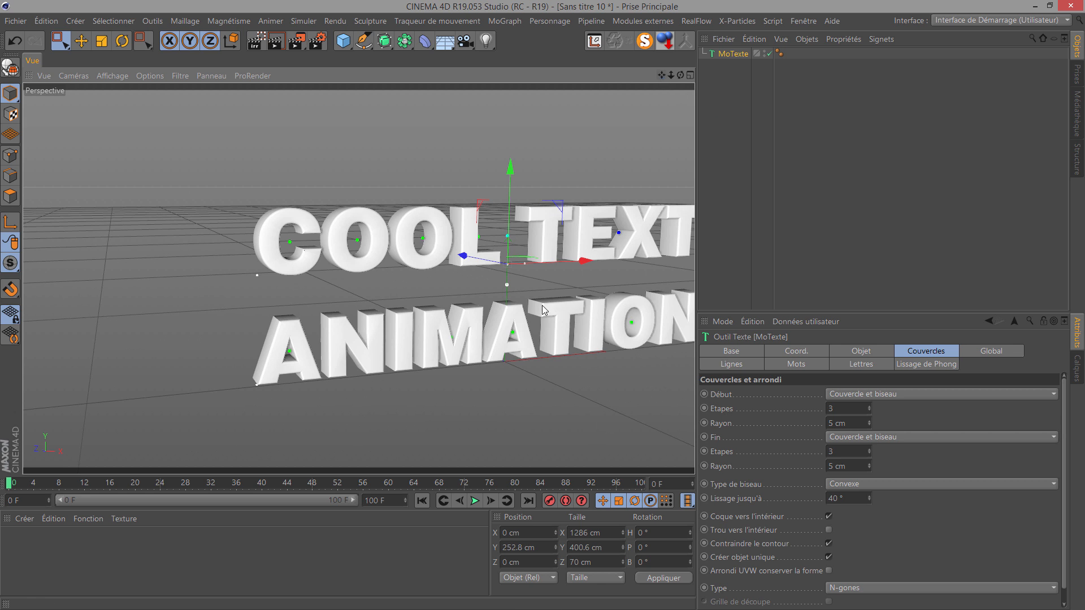
{"action": "middle_click_drag", "start_coordinate": [542, 306], "coordinate": [417, 300], "text": "alt"}
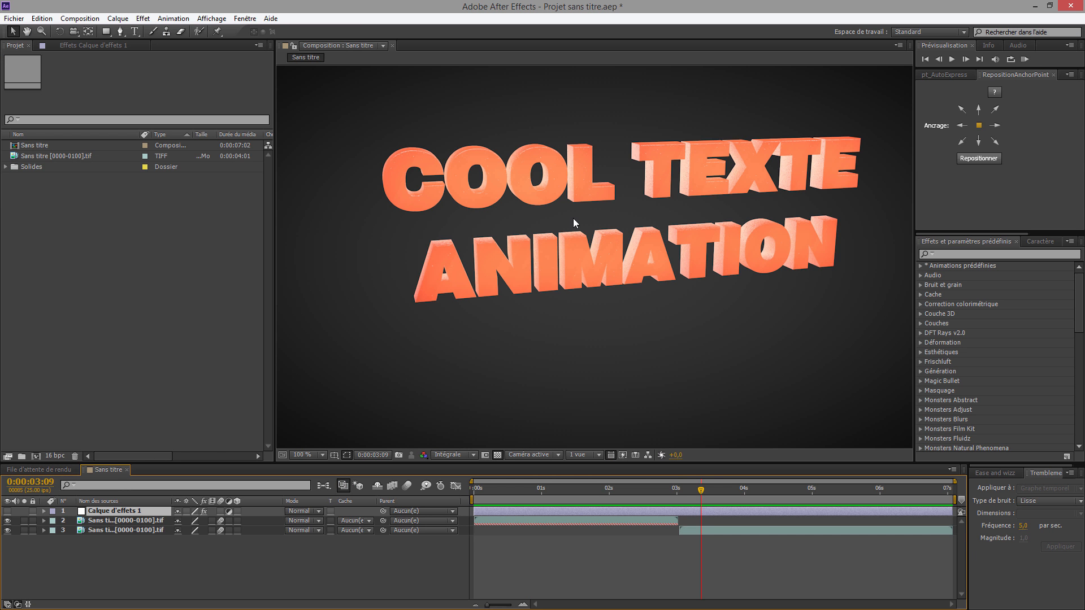
- Examine the letter fragments up close in the After Effects render while scrubbing through the shatter
{"action": "scroll", "coordinate": [588, 260], "scroll_direction": "up", "scroll_amount": 4}
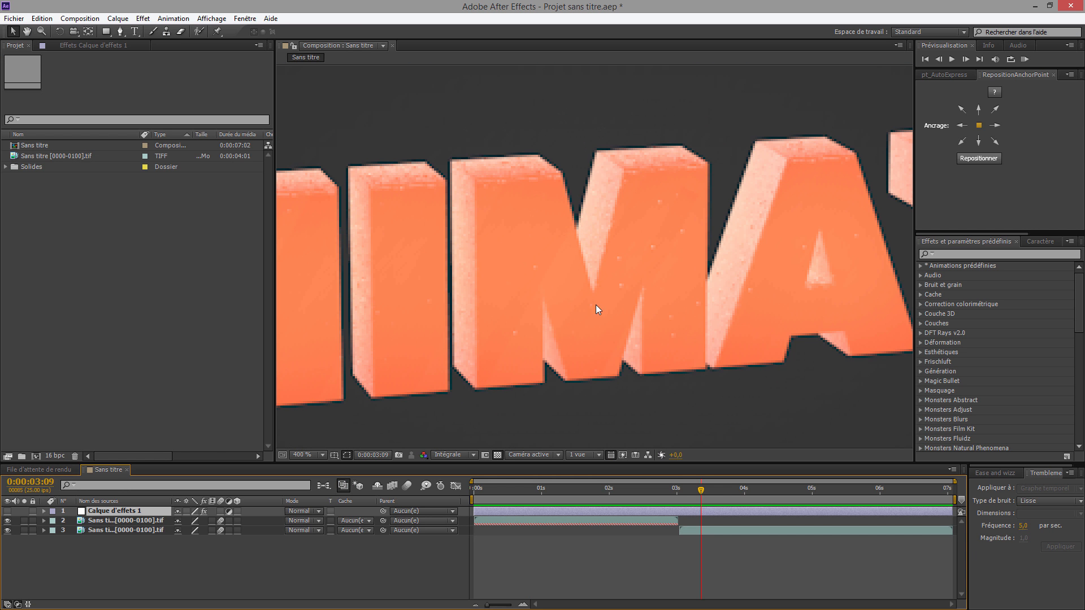
{"action": "left_click_drag", "start_coordinate": [706, 491], "coordinate": [779, 480]}
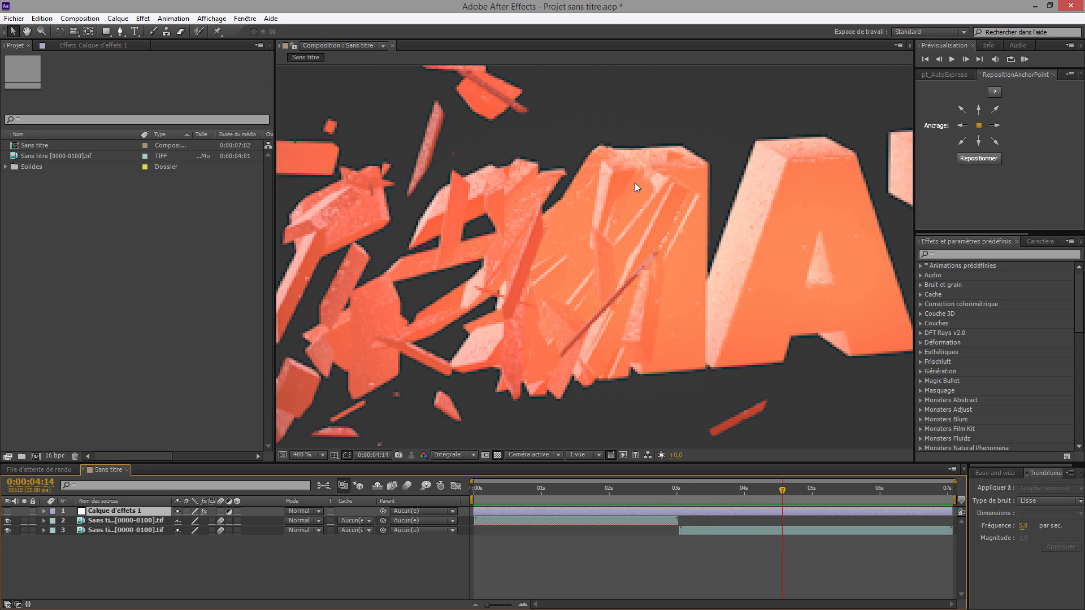
{"action": "left_click_drag", "start_coordinate": [782, 489], "coordinate": [790, 489]}
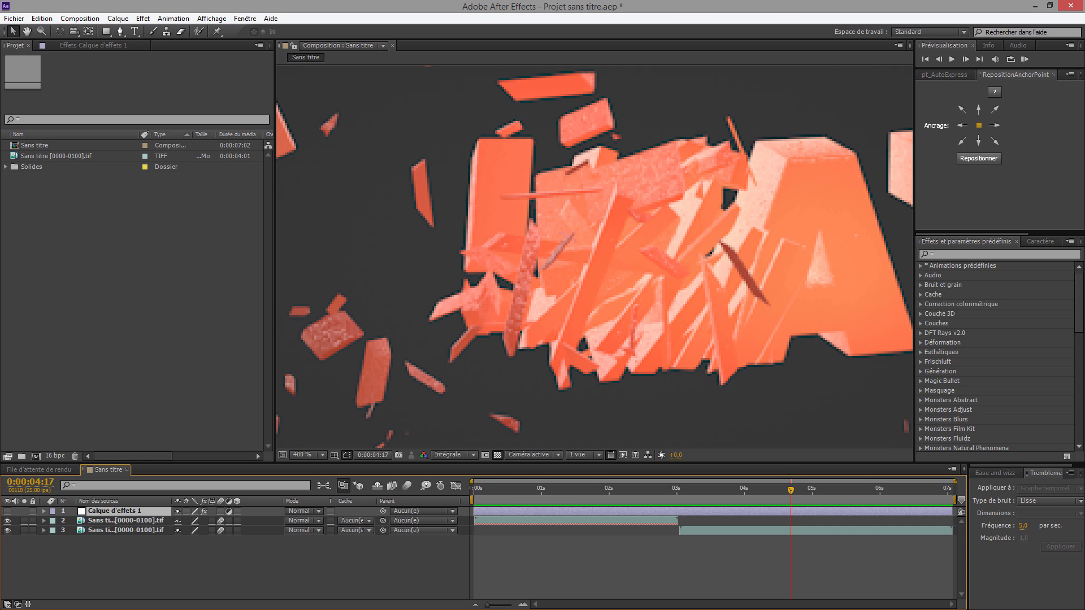
- Switch back to Cinema 4D, add a Voronoi Fracture, nest the MoText inside it and show the fracture's sources
{"action": "key", "text": "alt+Tab"}
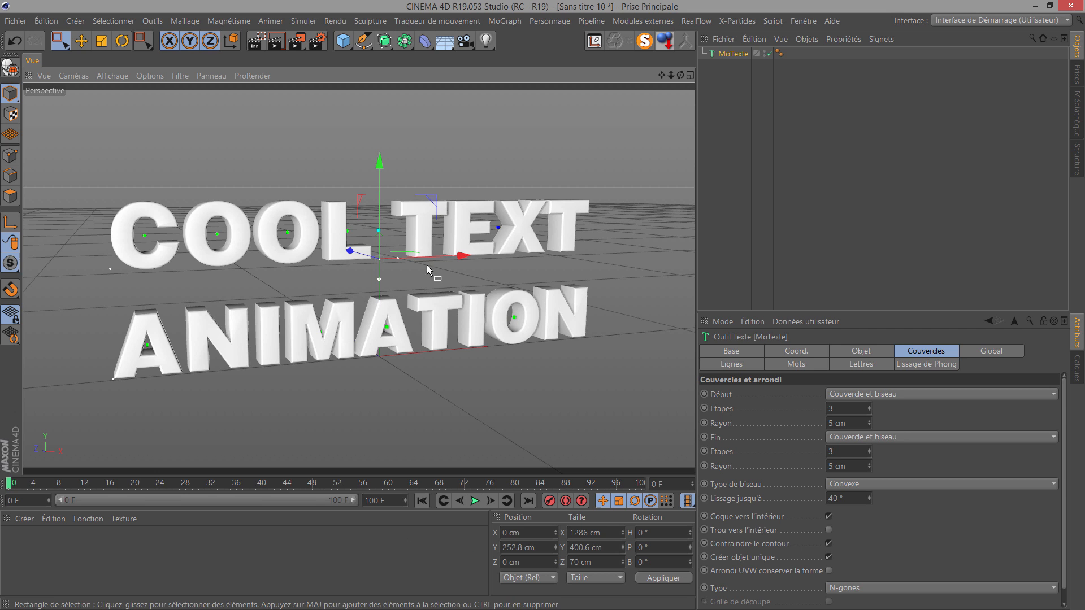
{"action": "left_click", "coordinate": [493, 21]}
{"action": "left_click", "coordinate": [516, 219]}
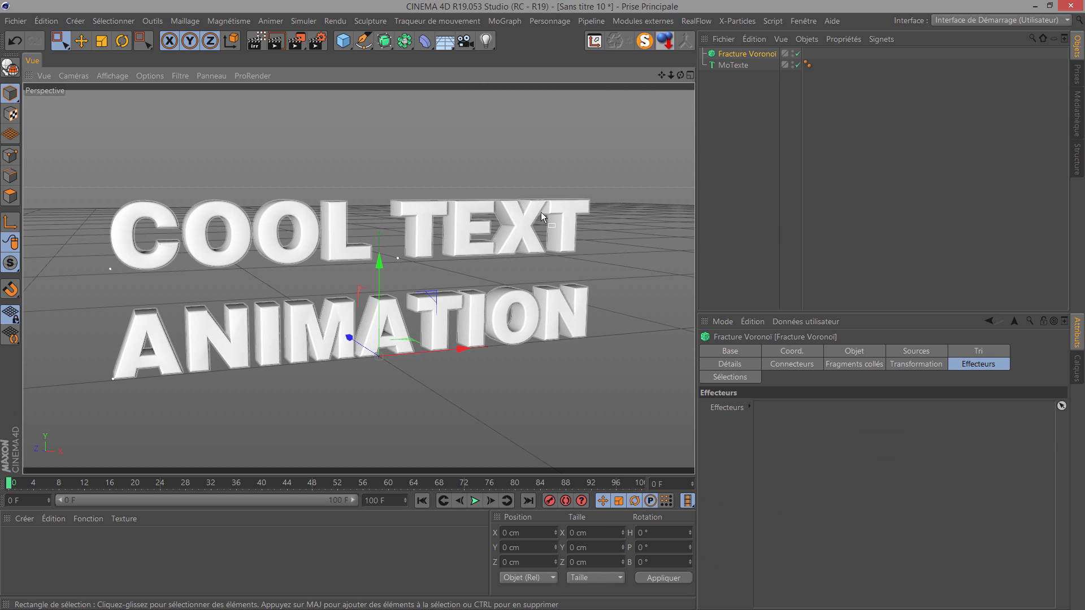
{"action": "left_click_drag", "start_coordinate": [733, 64], "coordinate": [737, 55]}
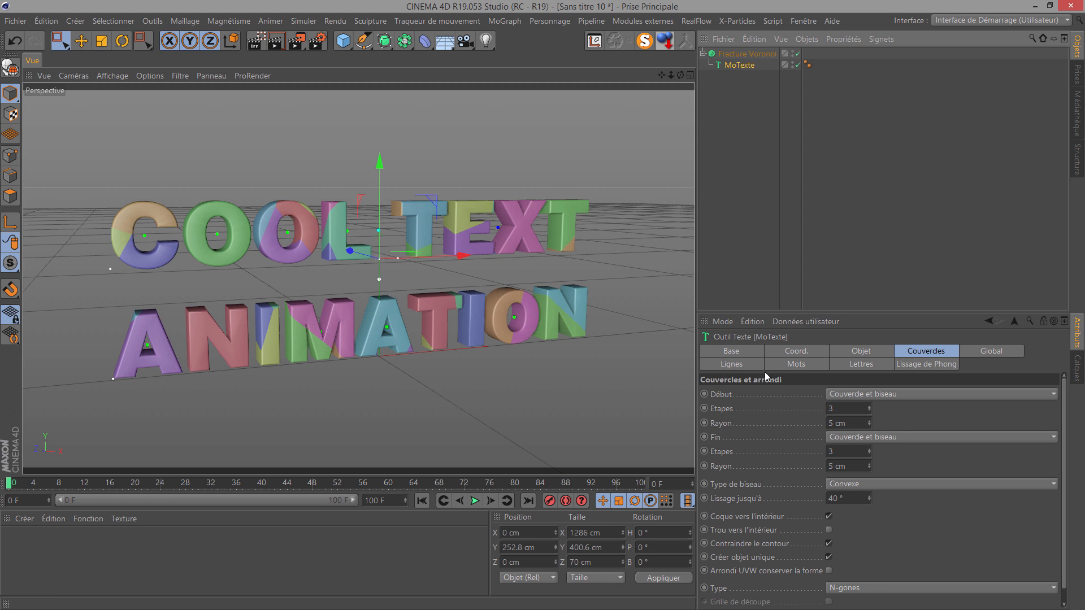
{"action": "left_click", "coordinate": [746, 55]}
{"action": "left_click", "coordinate": [906, 352]}
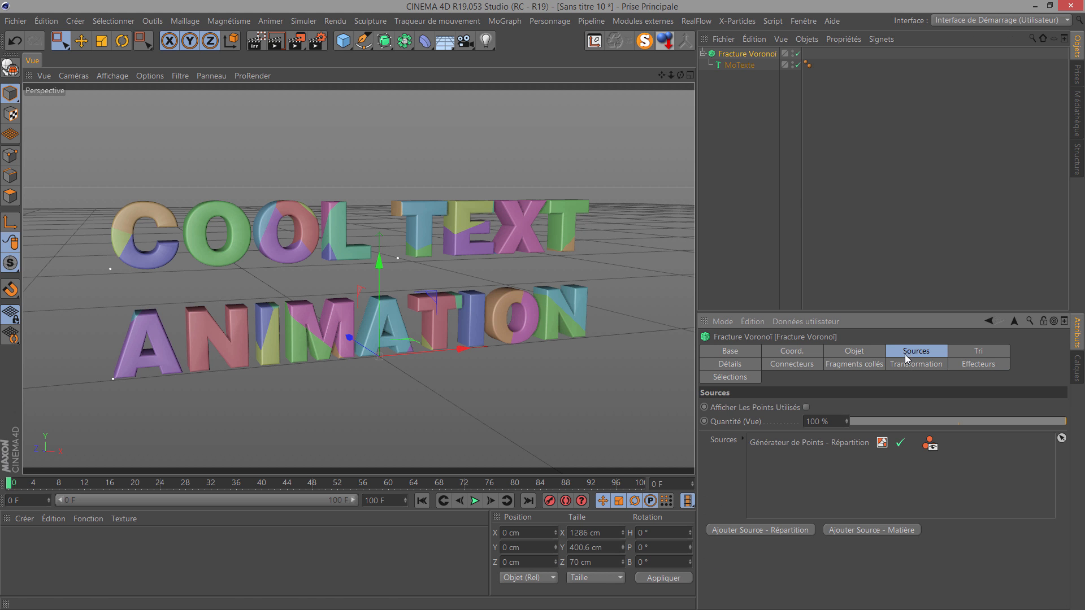
- Add a cube, stretch it to about 1494 cm along X and raise it to about 185 cm on Y
{"action": "left_click", "coordinate": [343, 41]}
{"action": "left_click_drag", "start_coordinate": [414, 354], "coordinate": [616, 357]}
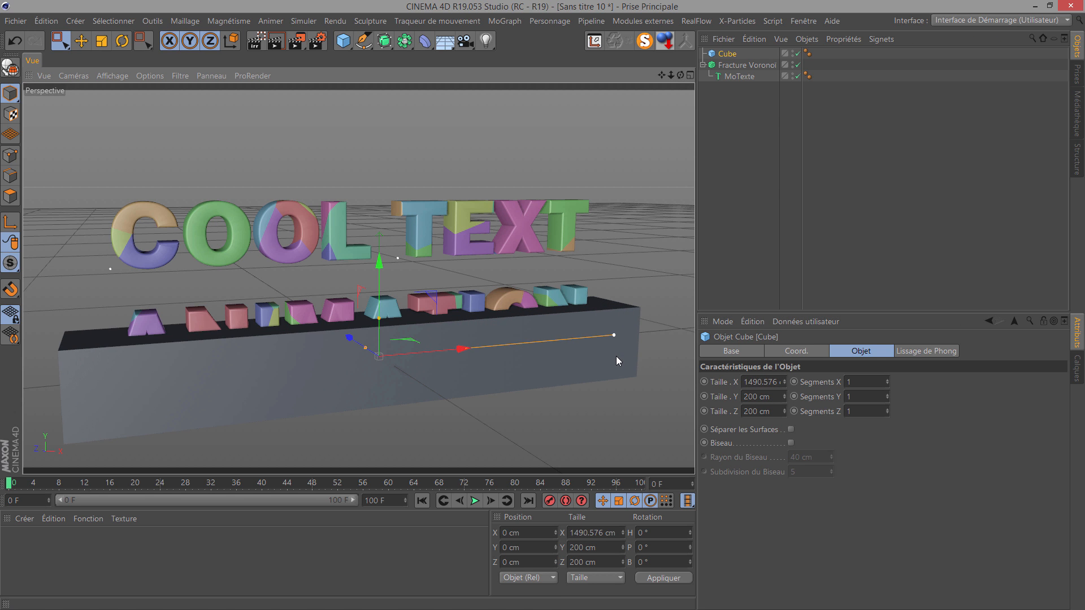
{"action": "left_click_drag", "start_coordinate": [380, 261], "coordinate": [381, 196]}
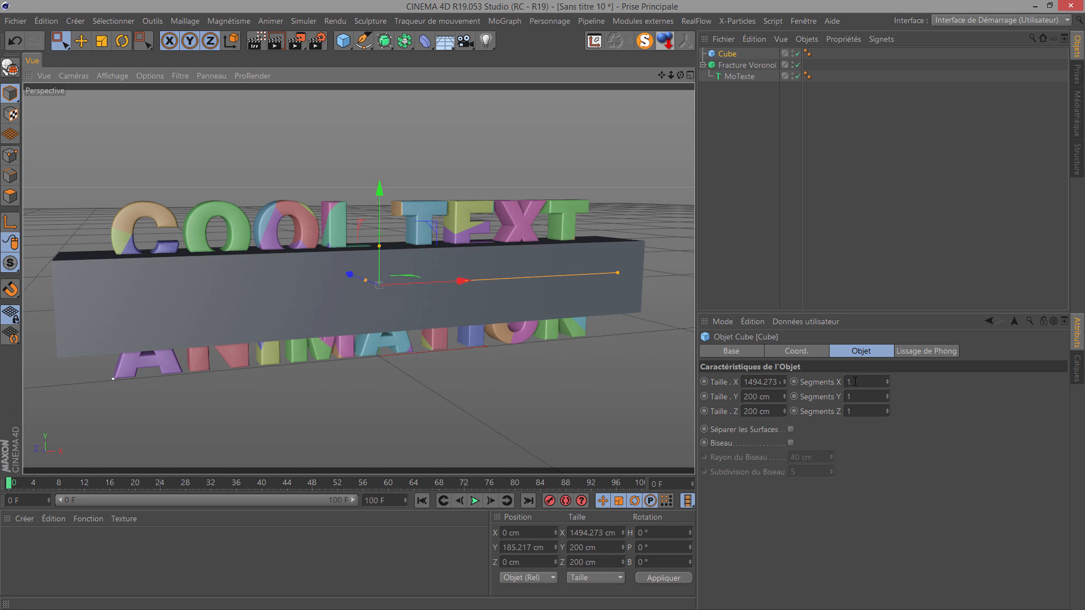
- Add the cube as a source of the Voronoi Fracture and disable the default point generator source
{"action": "left_click", "coordinate": [747, 65]}
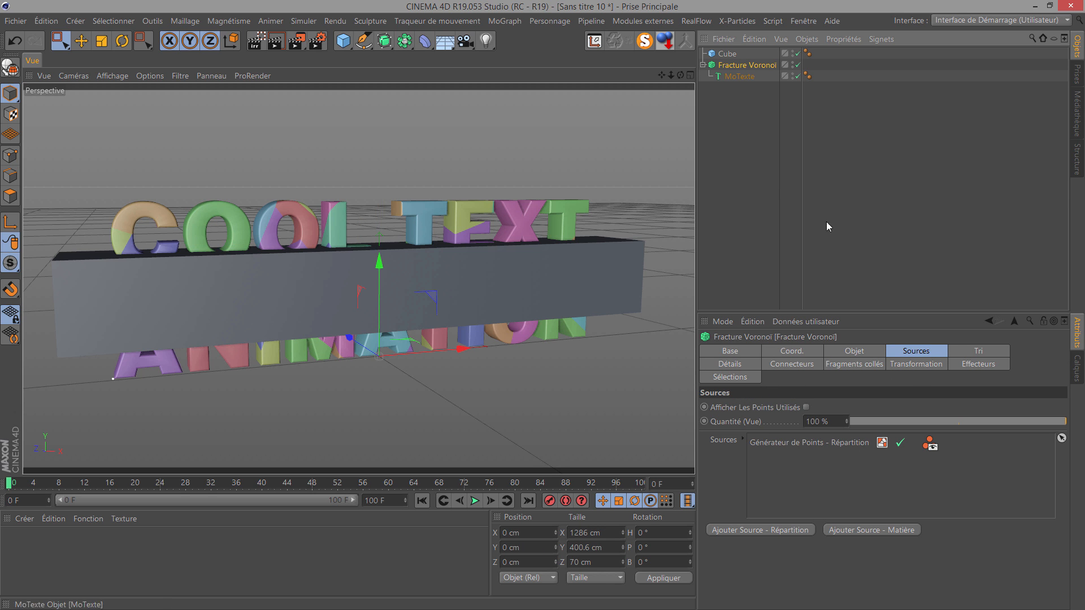
{"action": "left_click_drag", "start_coordinate": [731, 63], "coordinate": [794, 477]}
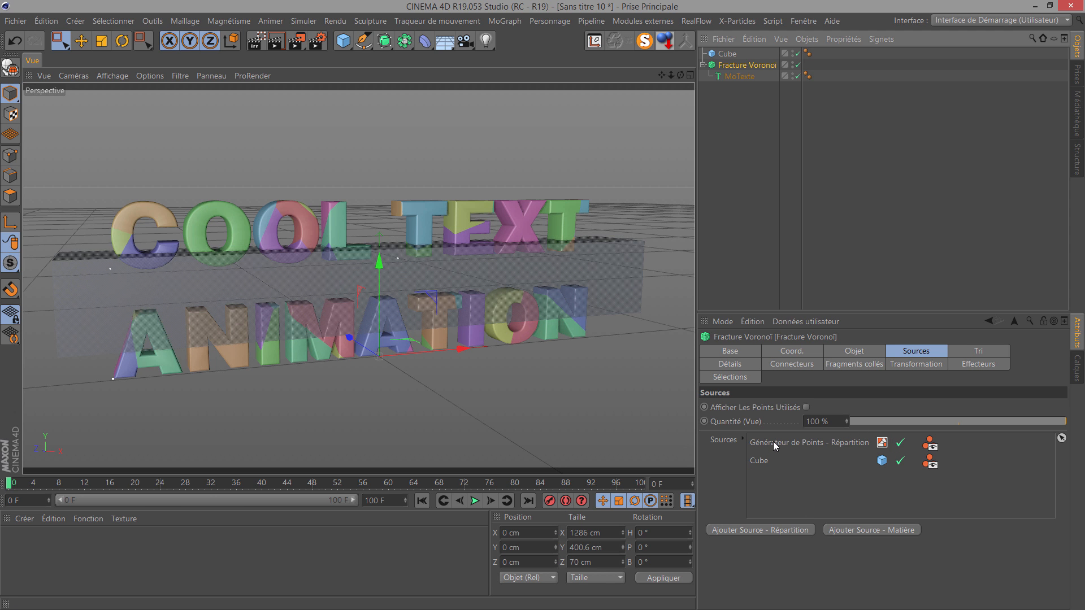
{"action": "left_click", "coordinate": [900, 442]}
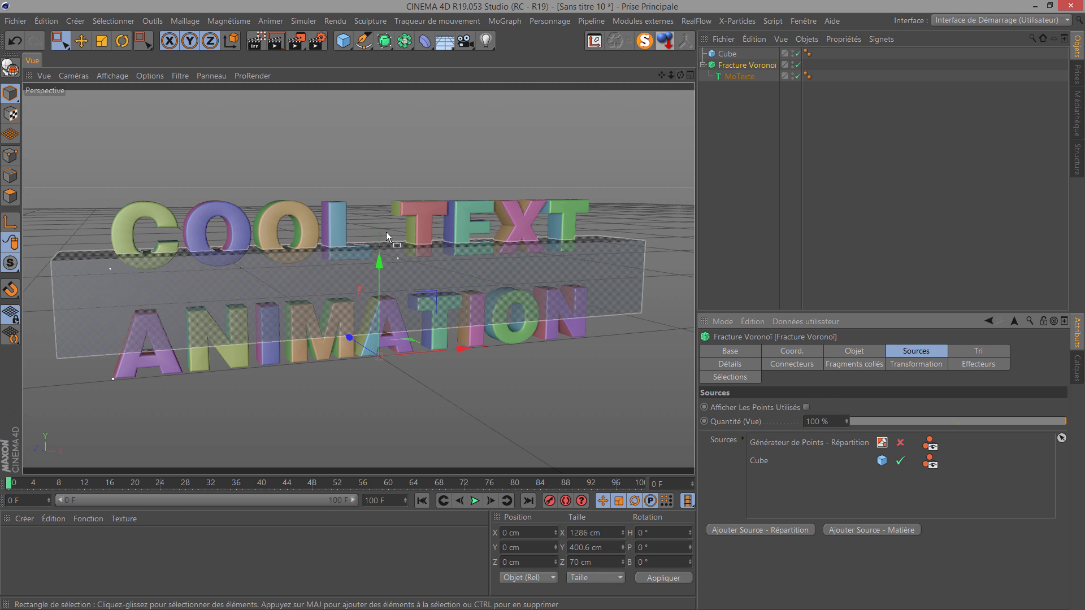
- Show the creation settings of the cube source in the Voronoi Fracture
{"action": "left_click", "coordinate": [728, 77]}
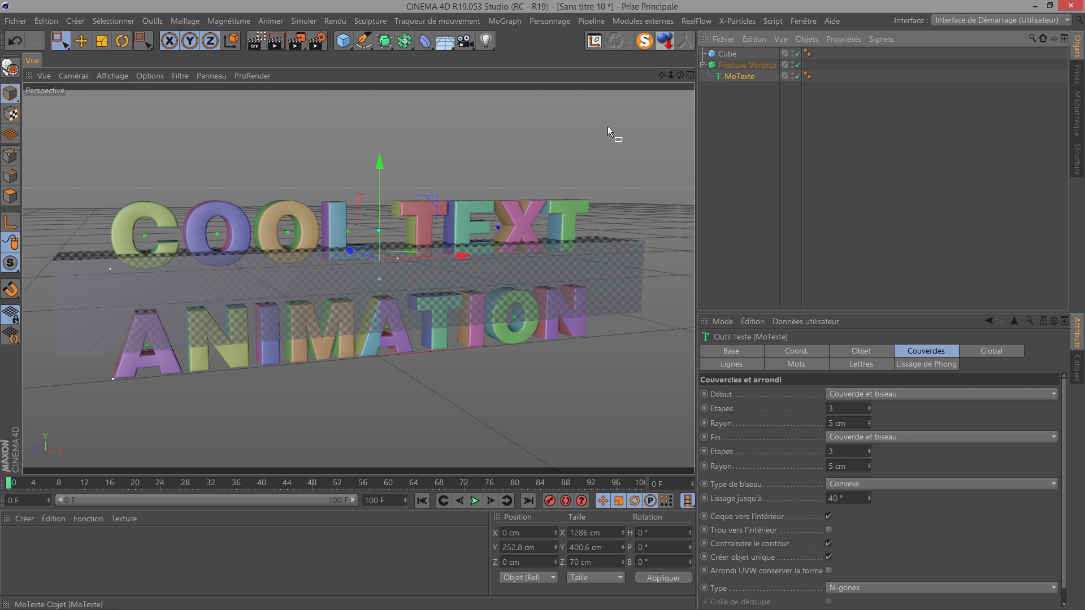
{"action": "left_click_drag", "start_coordinate": [682, 75], "coordinate": [543, 305]}
{"action": "left_click", "coordinate": [739, 66]}
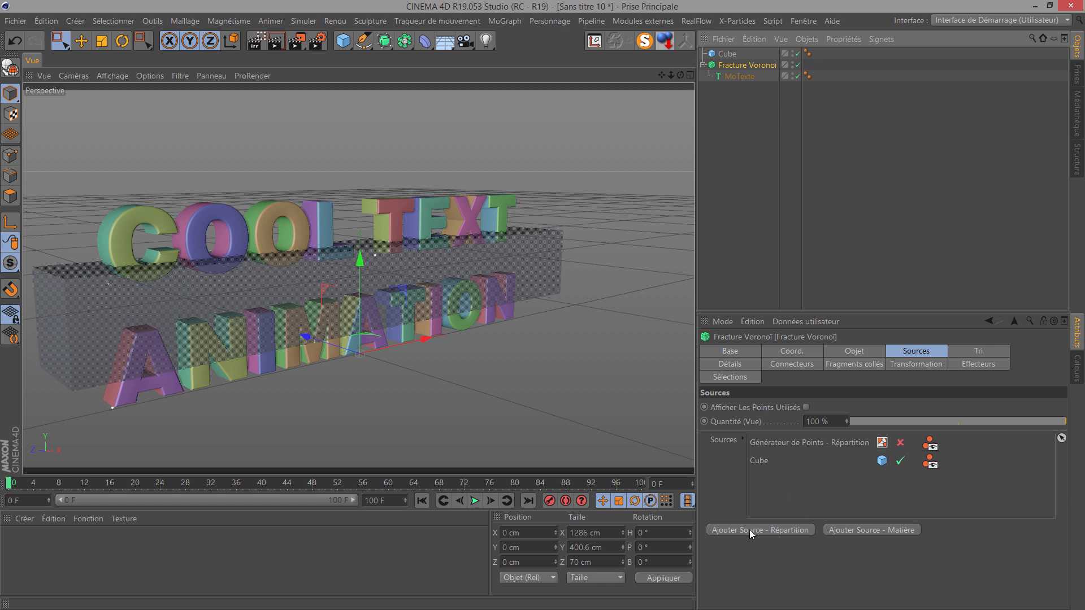
{"action": "left_click", "coordinate": [758, 464]}
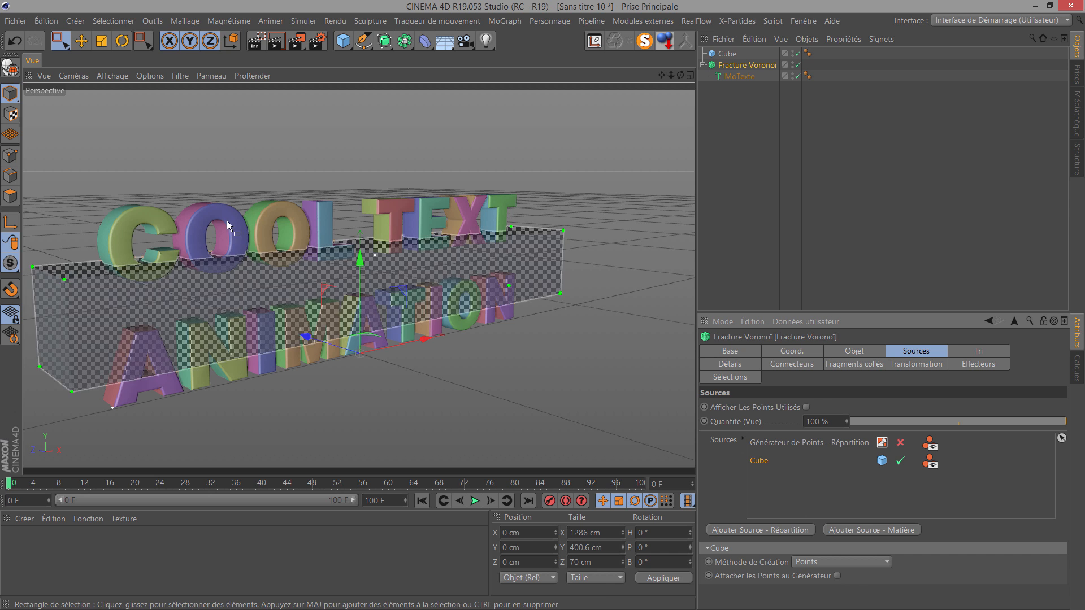
- Raise the cube's X segments to 10, to 50 and finally to 100 to slice the letters more finely
{"action": "left_click", "coordinate": [728, 53]}
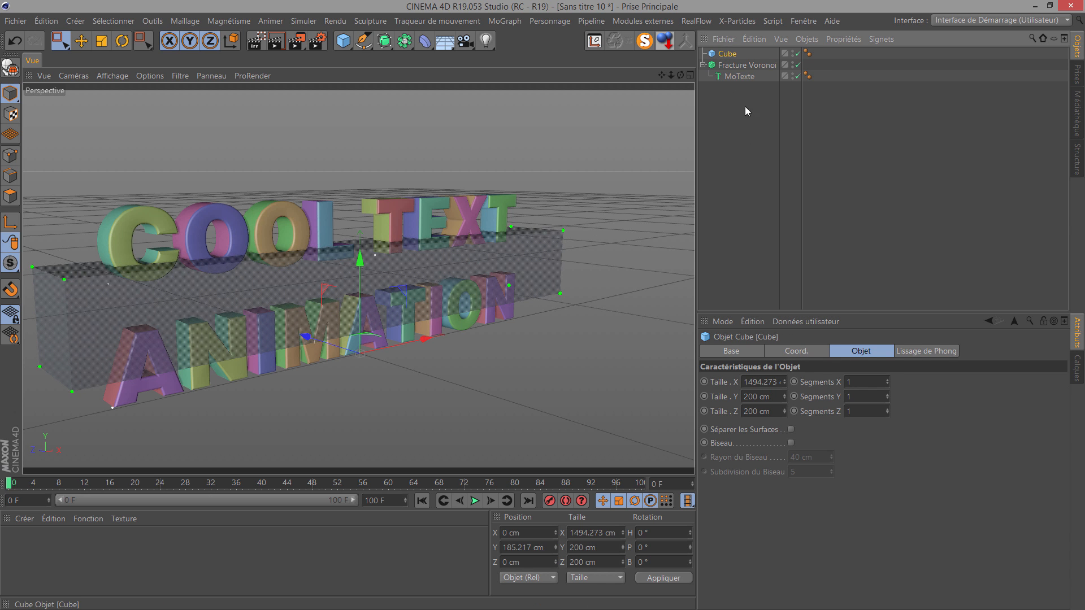
{"action": "left_click", "coordinate": [863, 384]}
{"action": "type", "text": "0"}
{"action": "key", "text": "Return"}
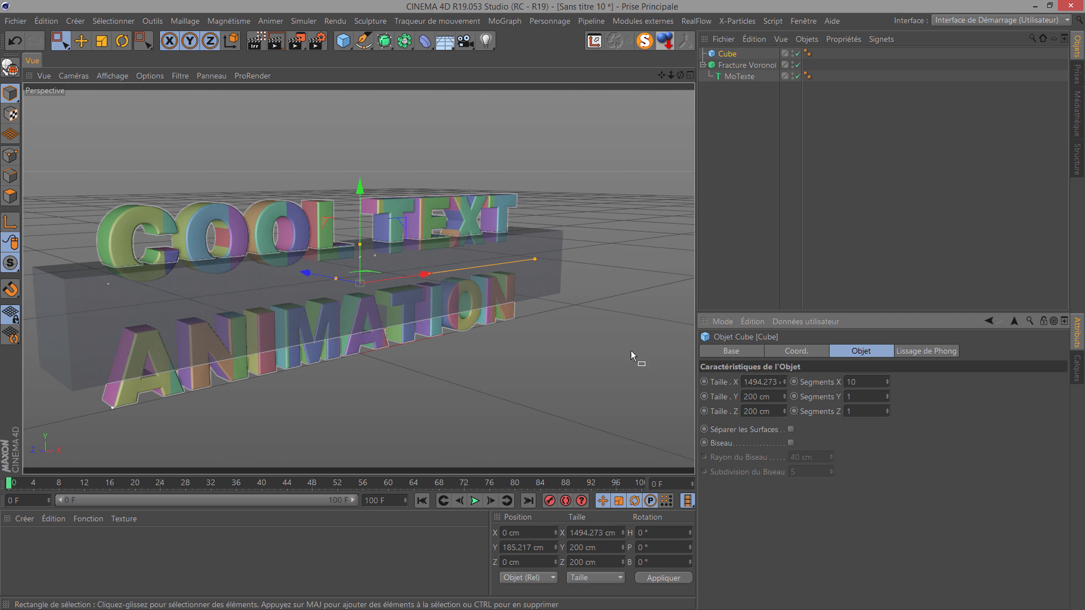
{"action": "double_click", "coordinate": [876, 384]}
{"action": "type", "text": "50"}
{"action": "key", "text": "Return"}
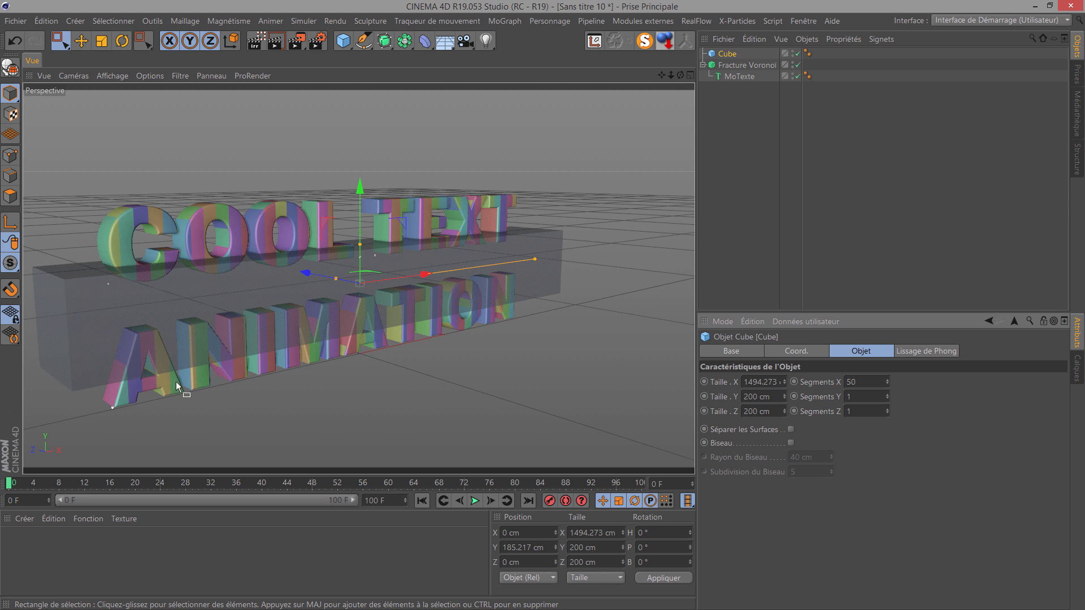
{"action": "type", "text": "100"}
{"action": "key", "text": "Return"}
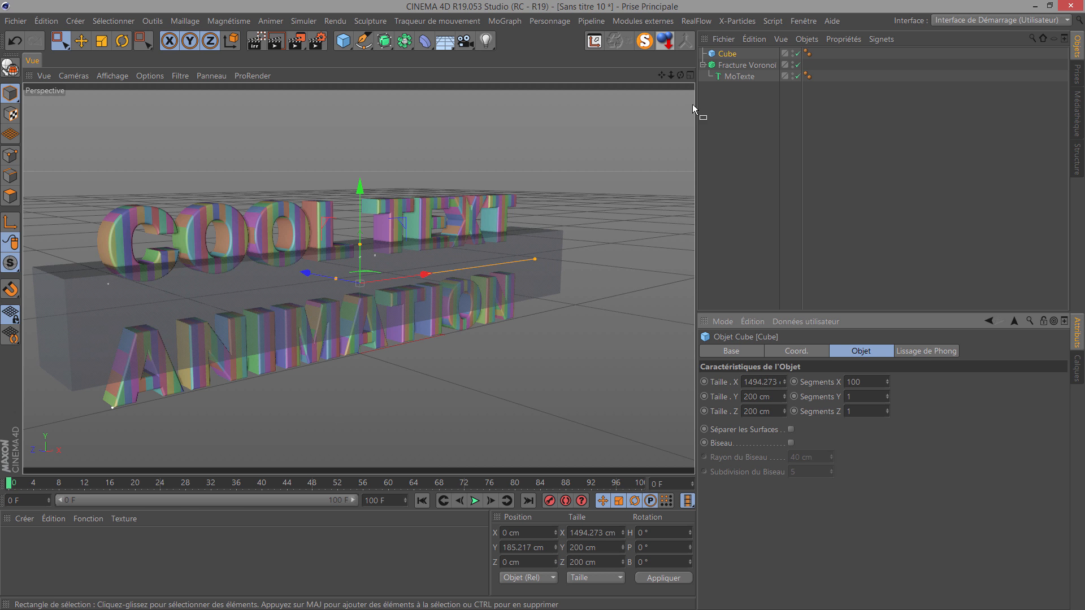
- Tilt the cube to a bank rotation of 30° and hide it in the viewport
{"action": "left_click_drag", "start_coordinate": [542, 306], "coordinate": [549, 311], "text": "alt"}
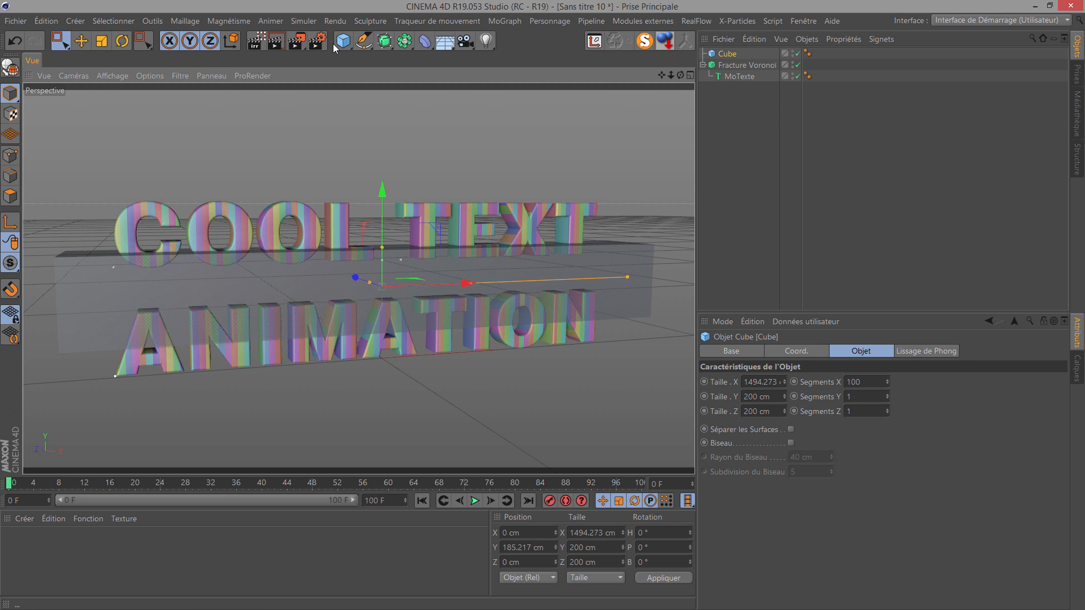
{"action": "left_click", "coordinate": [122, 43]}
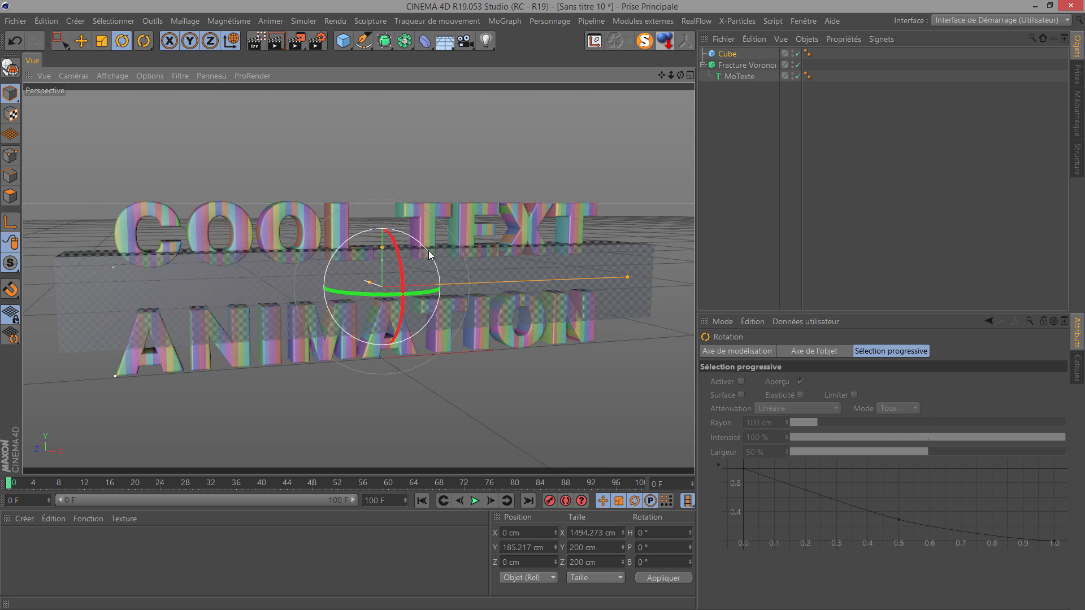
{"action": "left_click_drag", "start_coordinate": [429, 255], "coordinate": [425, 293]}
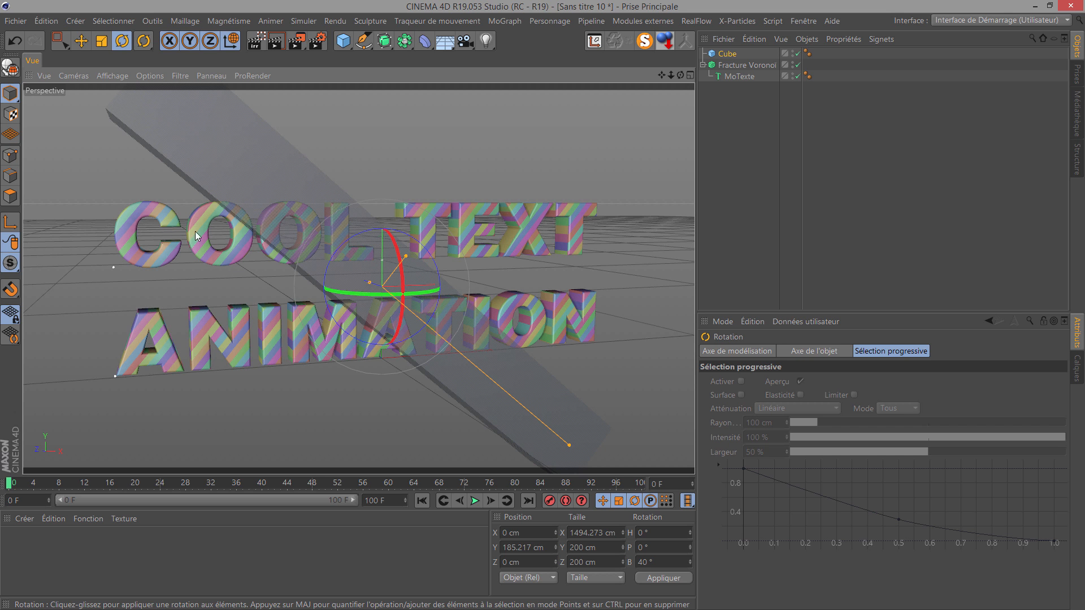
{"action": "left_click", "coordinate": [726, 52]}
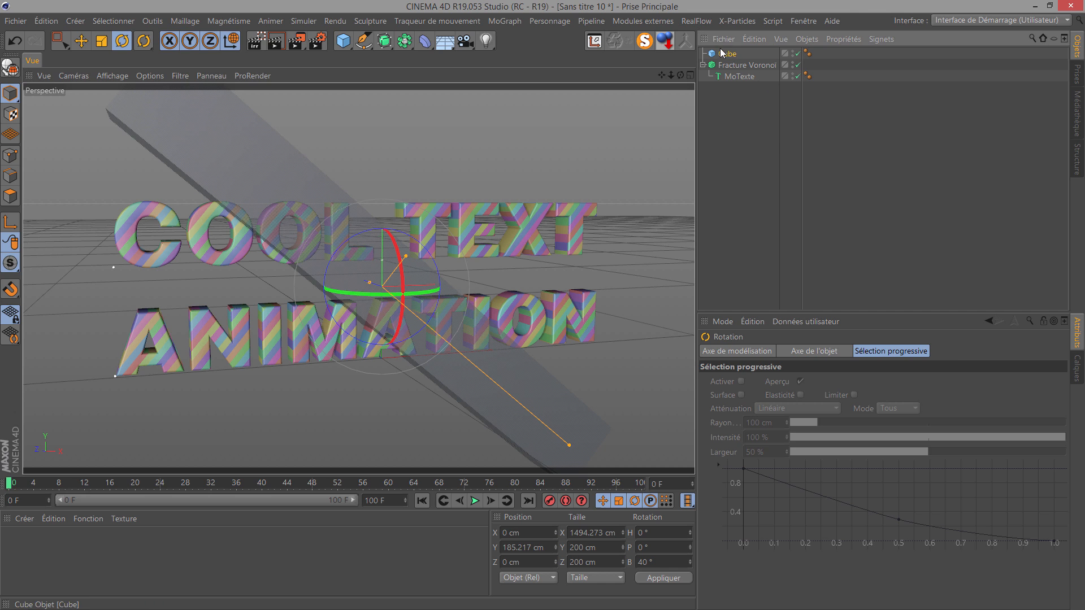
{"action": "left_click", "coordinate": [794, 351]}
{"action": "double_click", "coordinate": [897, 410]}
{"action": "type", "text": "3"}
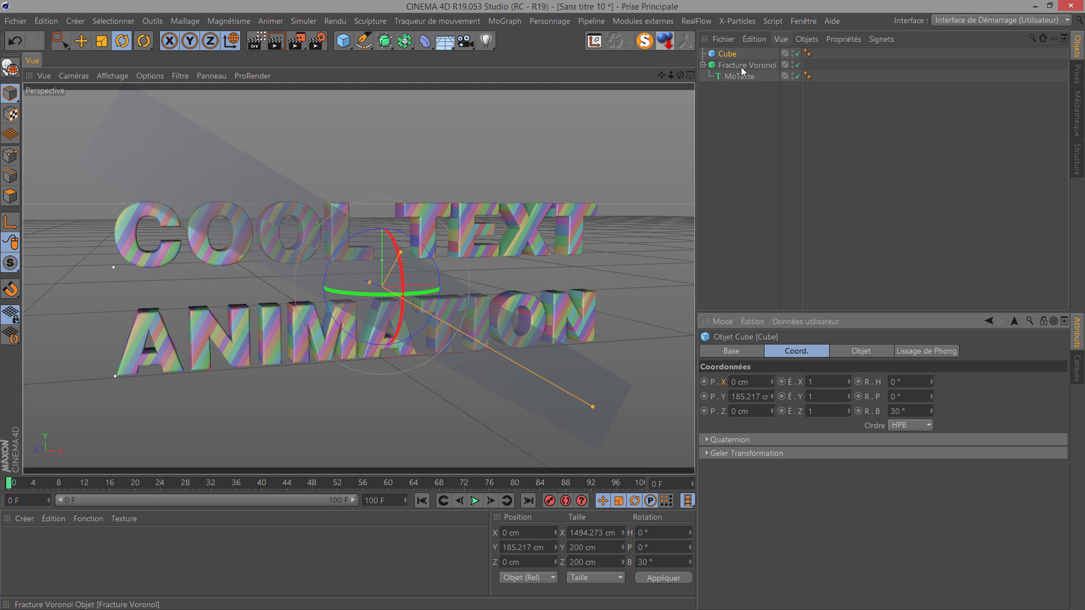
{"action": "left_click", "coordinate": [795, 53]}
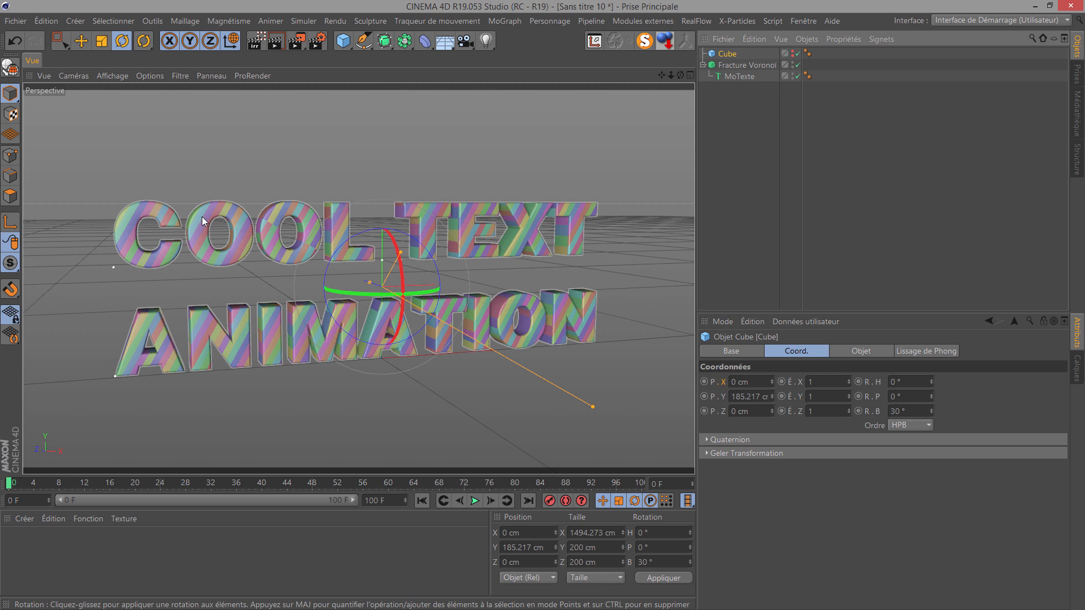
- Add a Group effector and assign it to the Voronoi Fracture's effectors
{"action": "left_click", "coordinate": [504, 21]}
{"action": "mouse_move", "coordinate": [508, 42]}
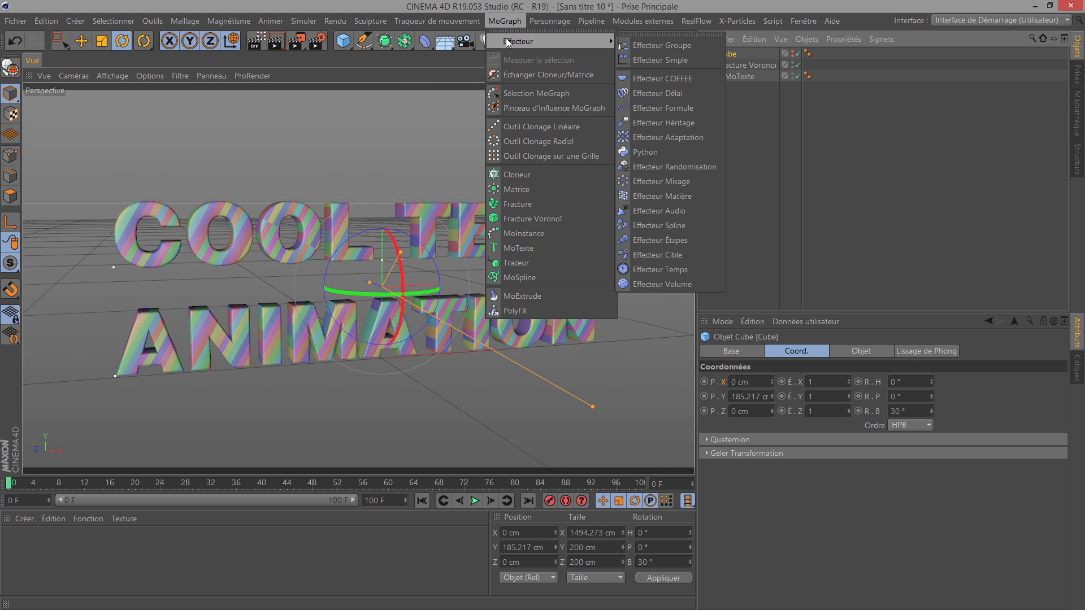
{"action": "left_click", "coordinate": [676, 46]}
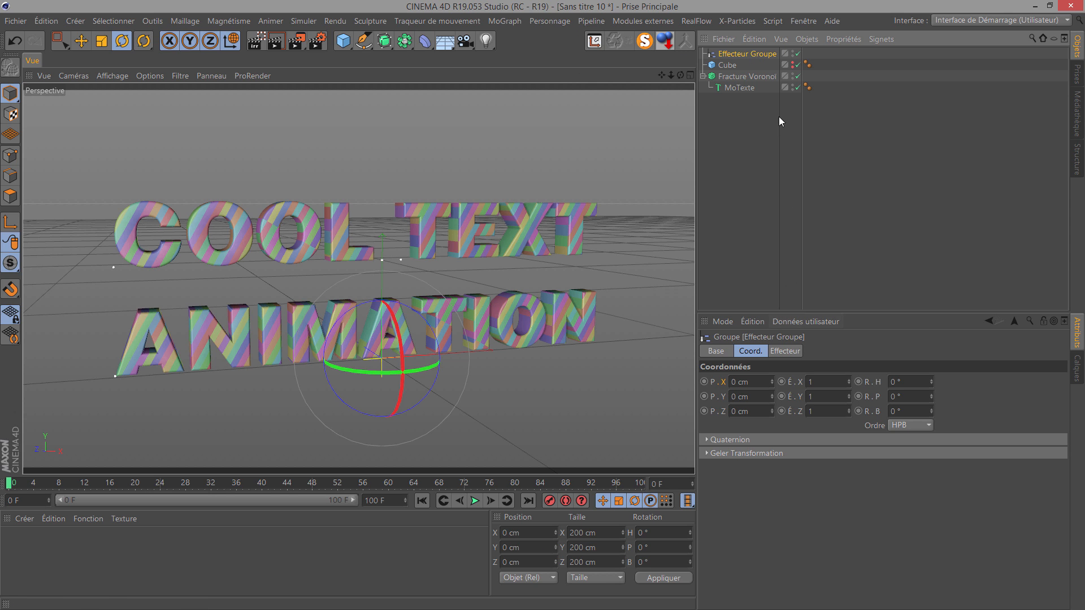
{"action": "left_click", "coordinate": [755, 76]}
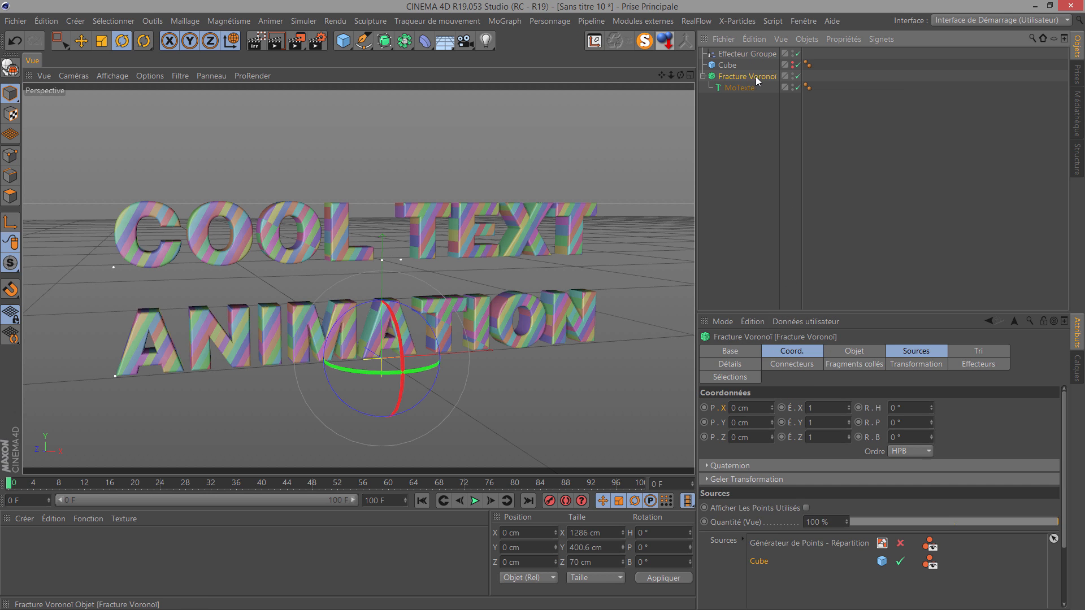
{"action": "left_click", "coordinate": [979, 365]}
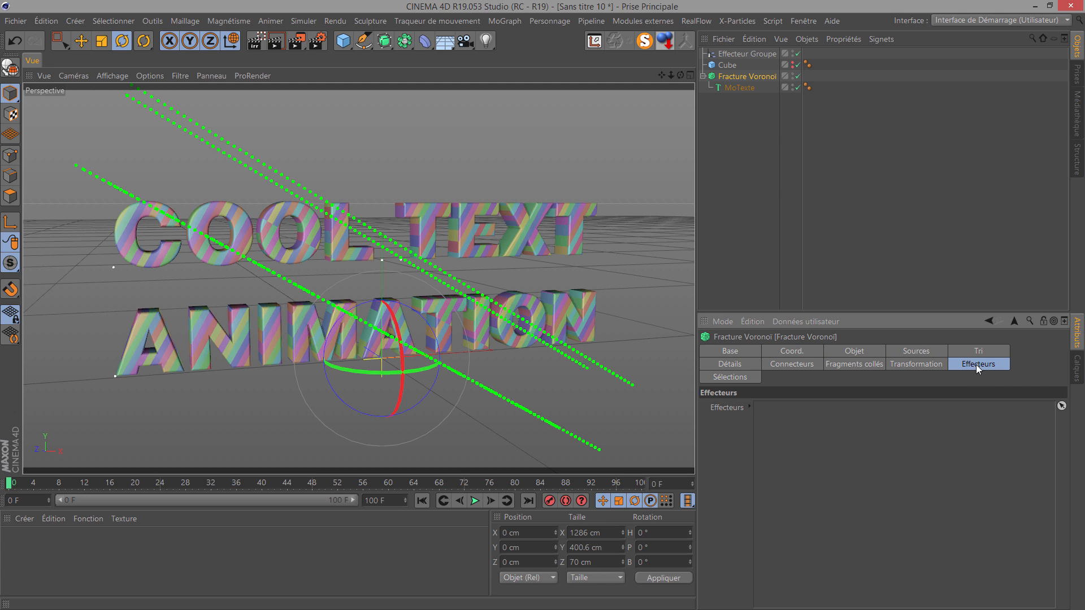
{"action": "left_click_drag", "start_coordinate": [758, 53], "coordinate": [791, 421]}
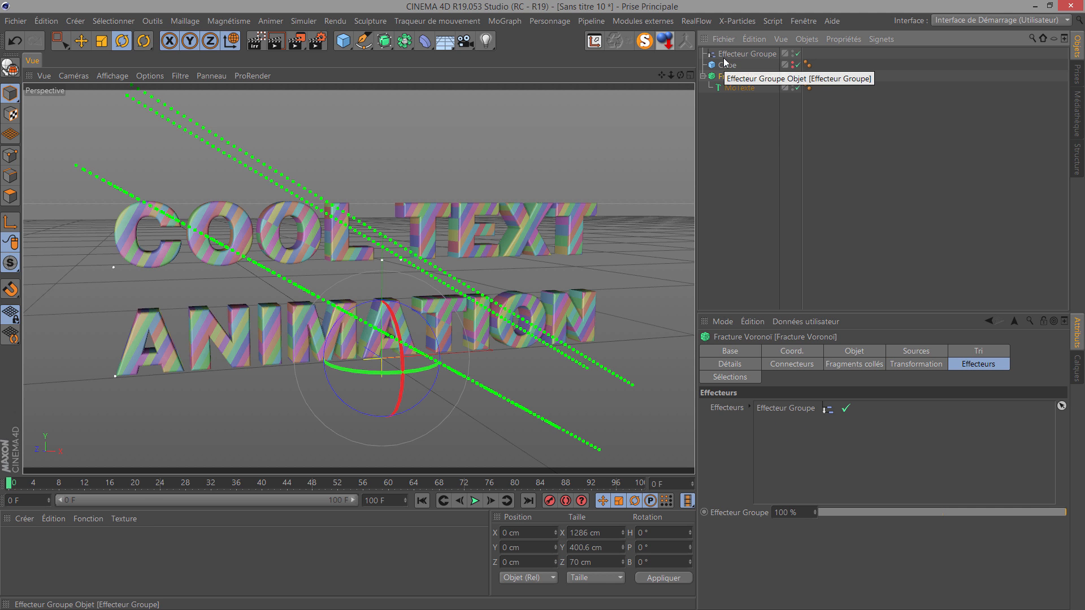
- Add a Random effector, nest it under the Group effector and include it in the group's effector list
{"action": "left_click", "coordinate": [505, 21]}
{"action": "mouse_move", "coordinate": [539, 45]}
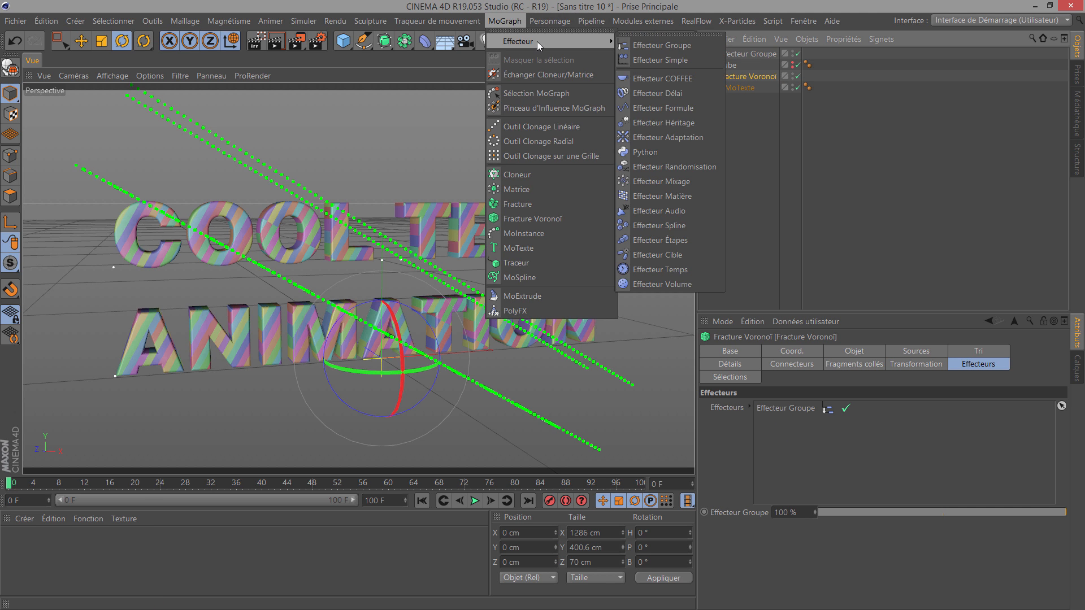
{"action": "left_click", "coordinate": [680, 167]}
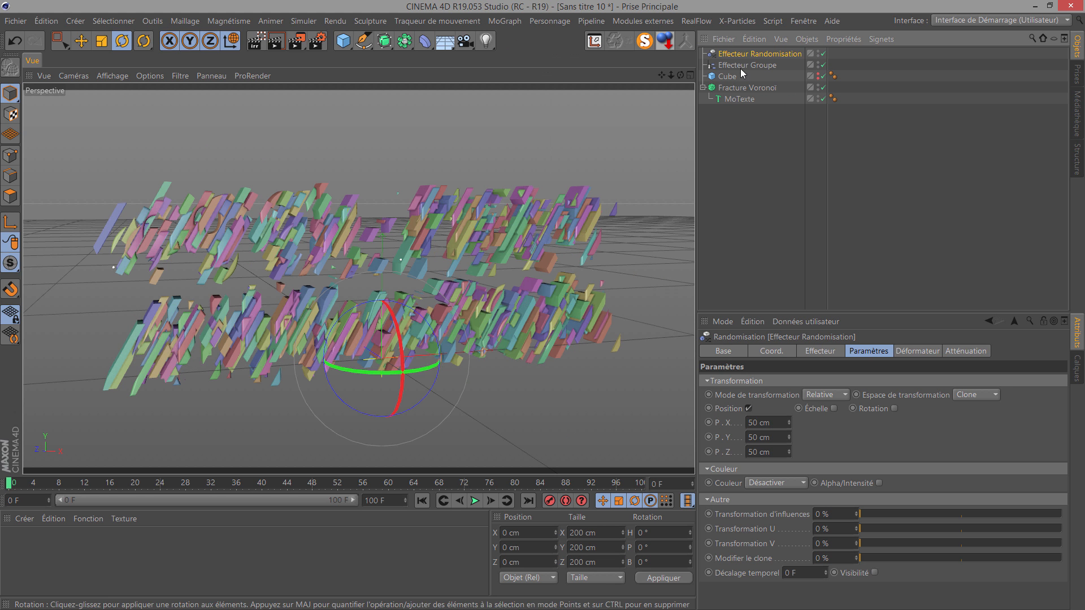
{"action": "left_click_drag", "start_coordinate": [745, 54], "coordinate": [751, 67]}
{"action": "left_click", "coordinate": [748, 55]}
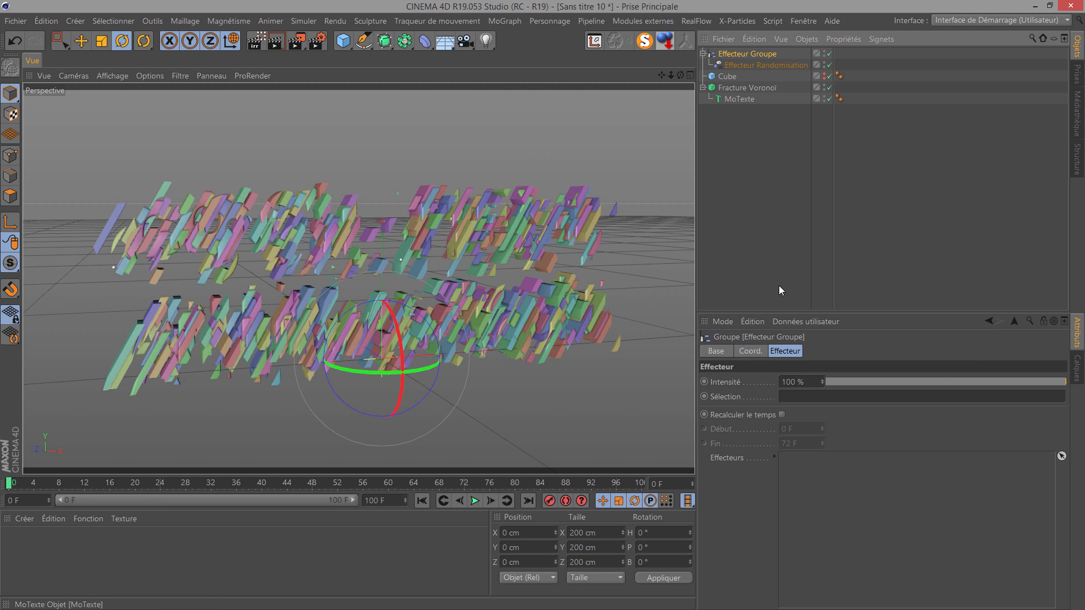
{"action": "left_click", "coordinate": [786, 352]}
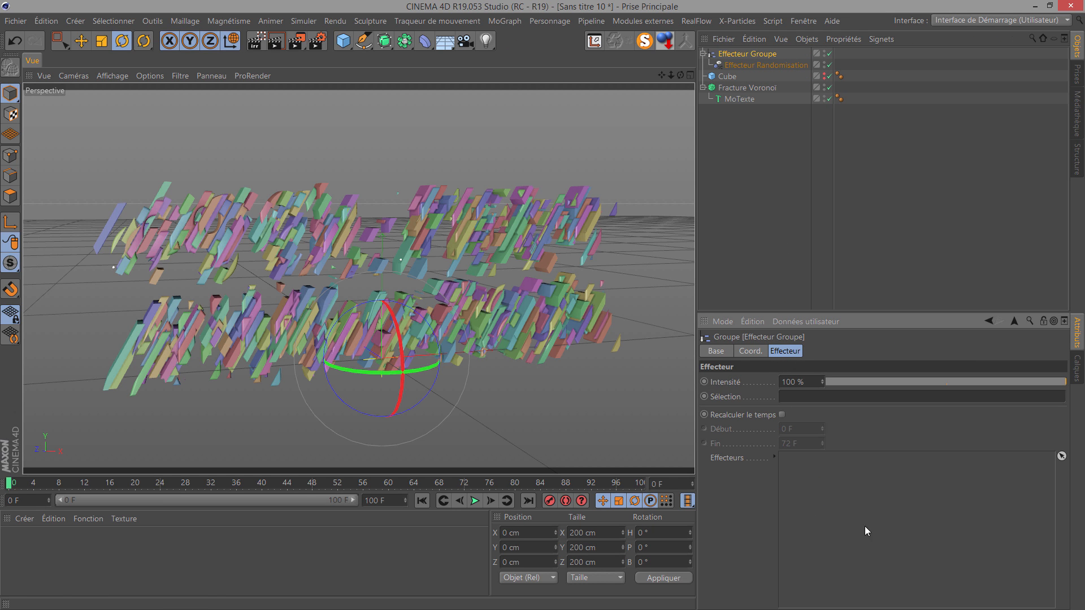
{"action": "left_click_drag", "start_coordinate": [755, 65], "coordinate": [858, 492]}
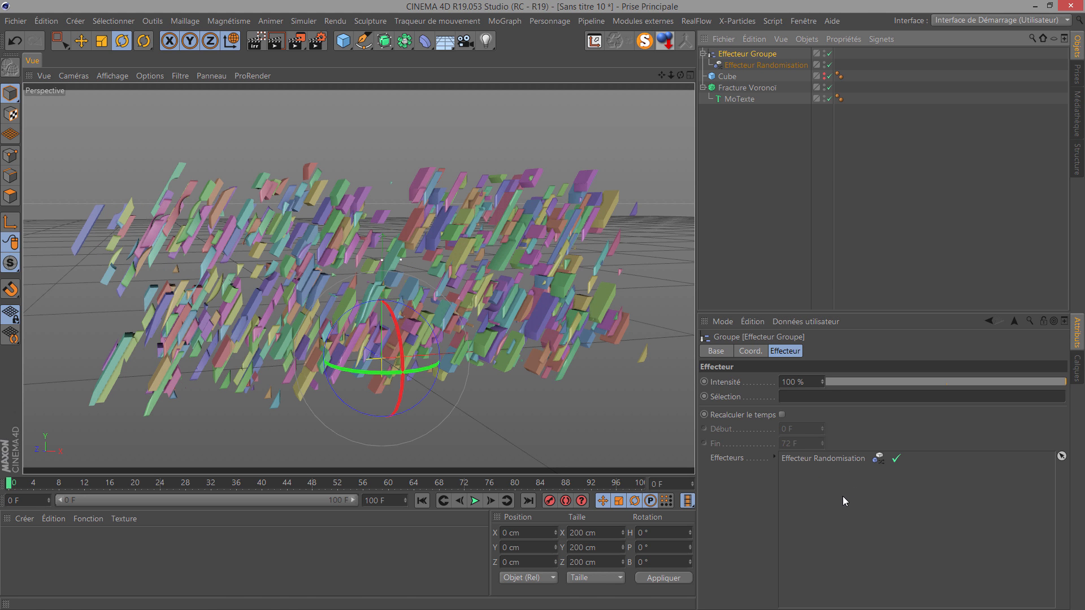
- Give the Random effector a linear falloff oriented along +X
{"action": "left_click", "coordinate": [777, 67]}
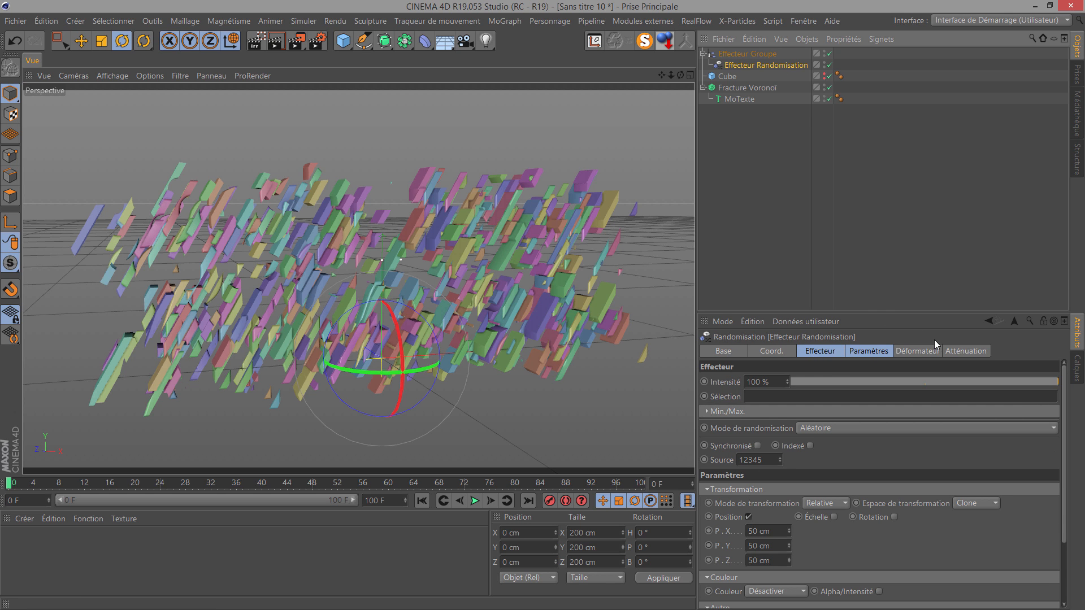
{"action": "left_click", "coordinate": [965, 351]}
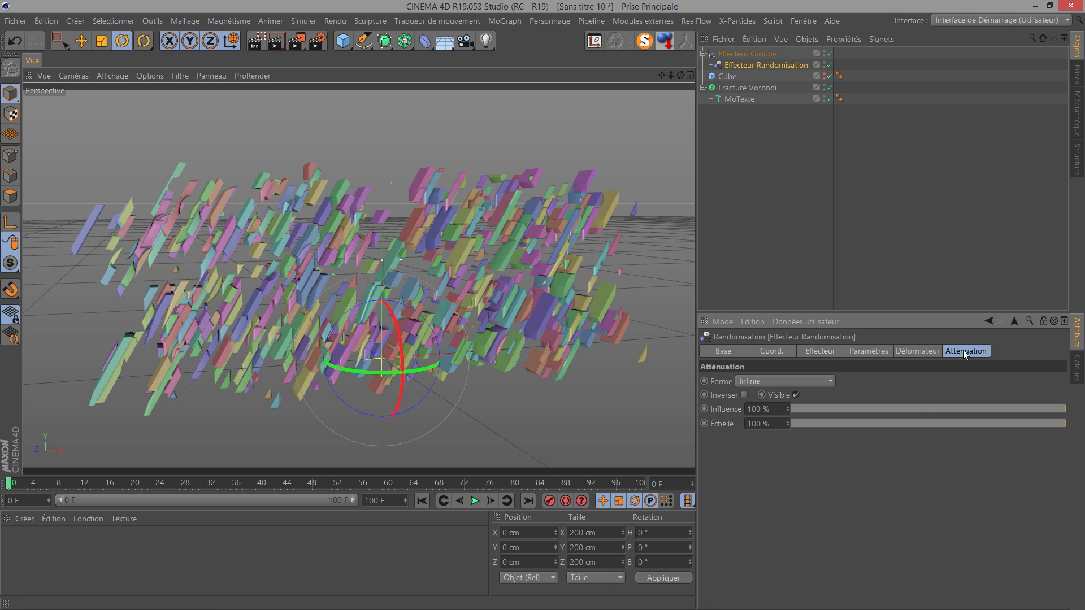
{"action": "left_click", "coordinate": [770, 380]}
{"action": "left_click", "coordinate": [762, 498]}
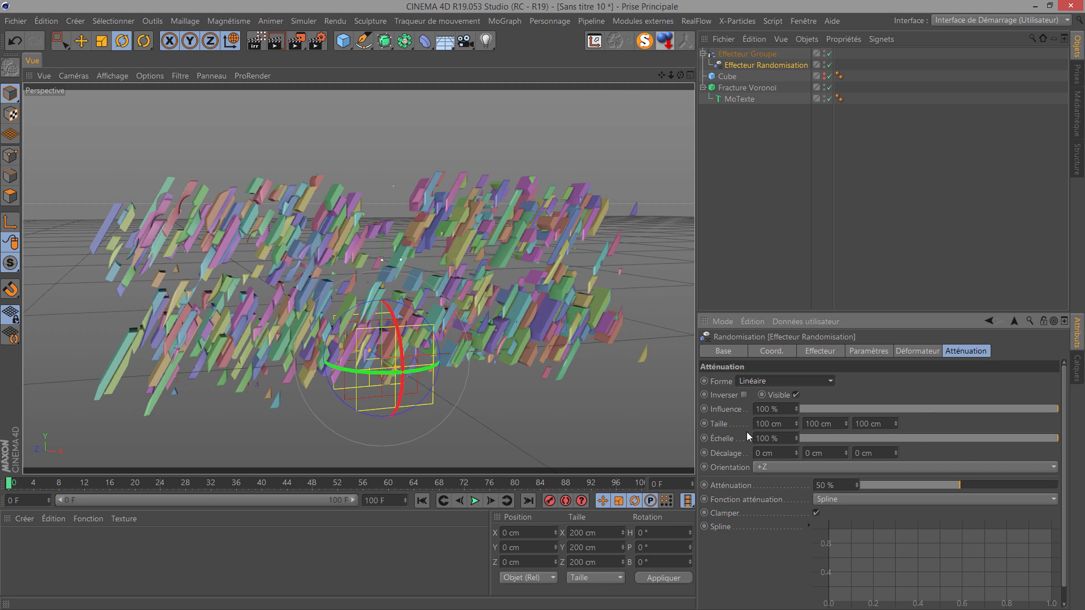
{"action": "left_click", "coordinate": [790, 469]}
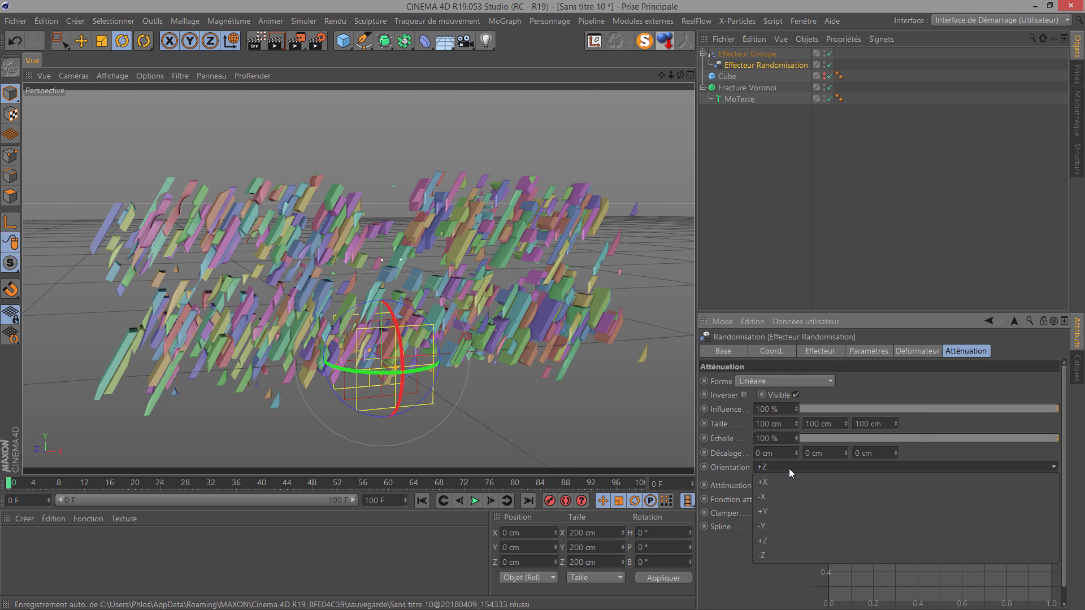
{"action": "left_click", "coordinate": [786, 482]}
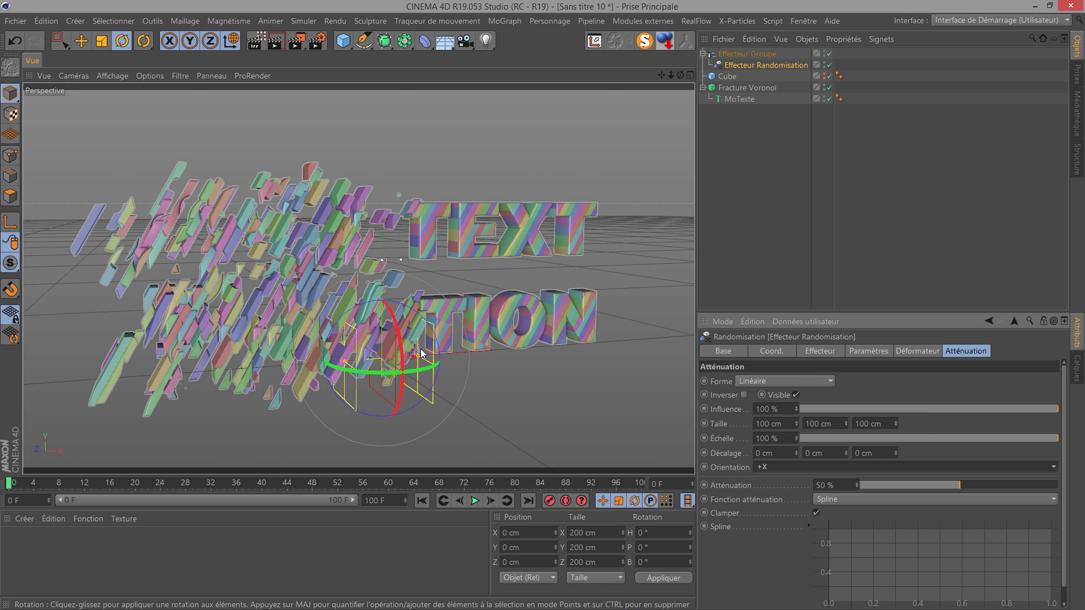
- Move the Group effector along the X axis to about -70 cm
{"action": "left_click", "coordinate": [752, 55]}
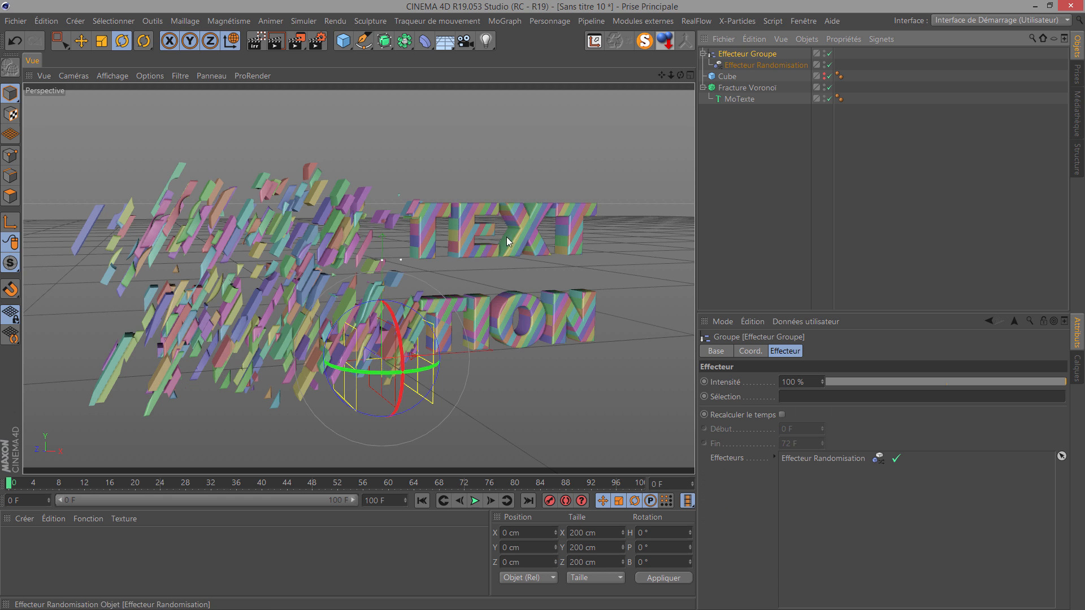
{"action": "key", "text": "e"}
{"action": "left_click_drag", "start_coordinate": [456, 349], "coordinate": [534, 332]}
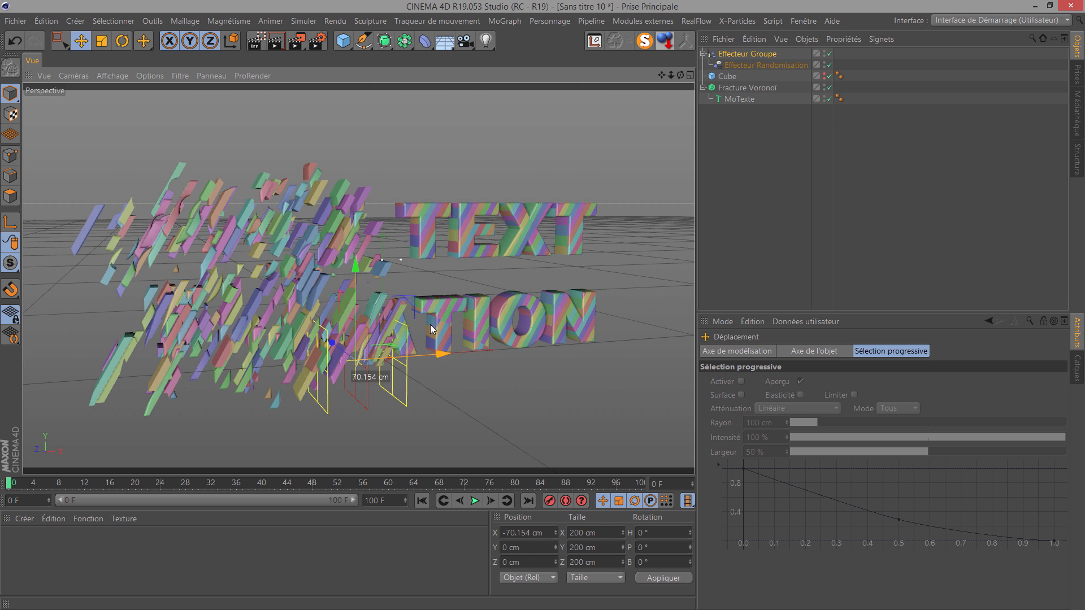
- Set the X size of the Random effector's falloff to 200 cm
{"action": "left_click", "coordinate": [764, 65]}
{"action": "left_click", "coordinate": [970, 355]}
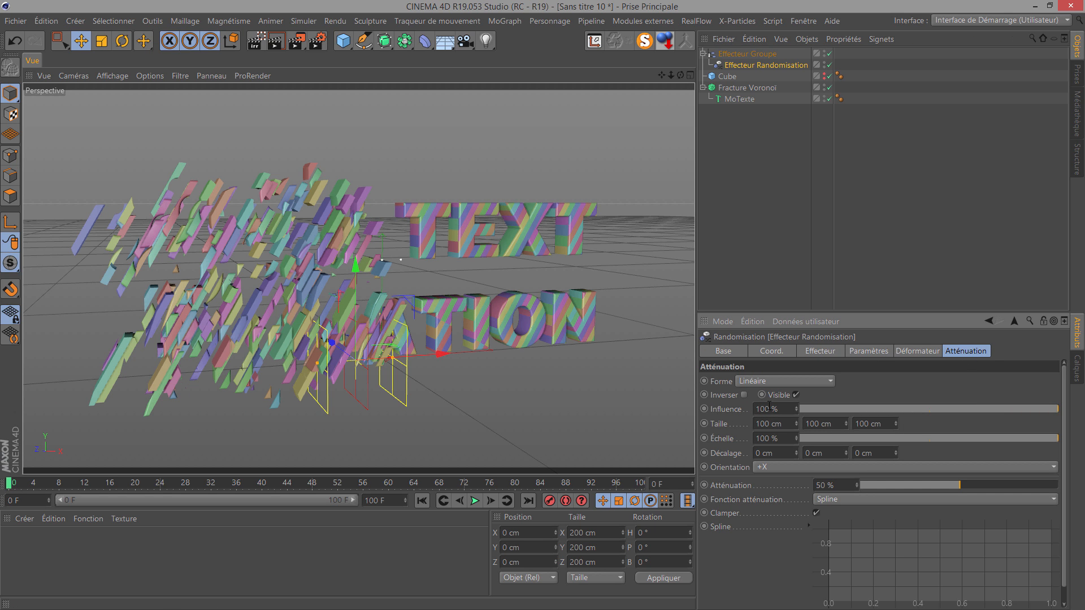
{"action": "left_click_drag", "start_coordinate": [787, 424], "coordinate": [717, 436]}
{"action": "type", "text": "200"}
{"action": "key", "text": "Return"}
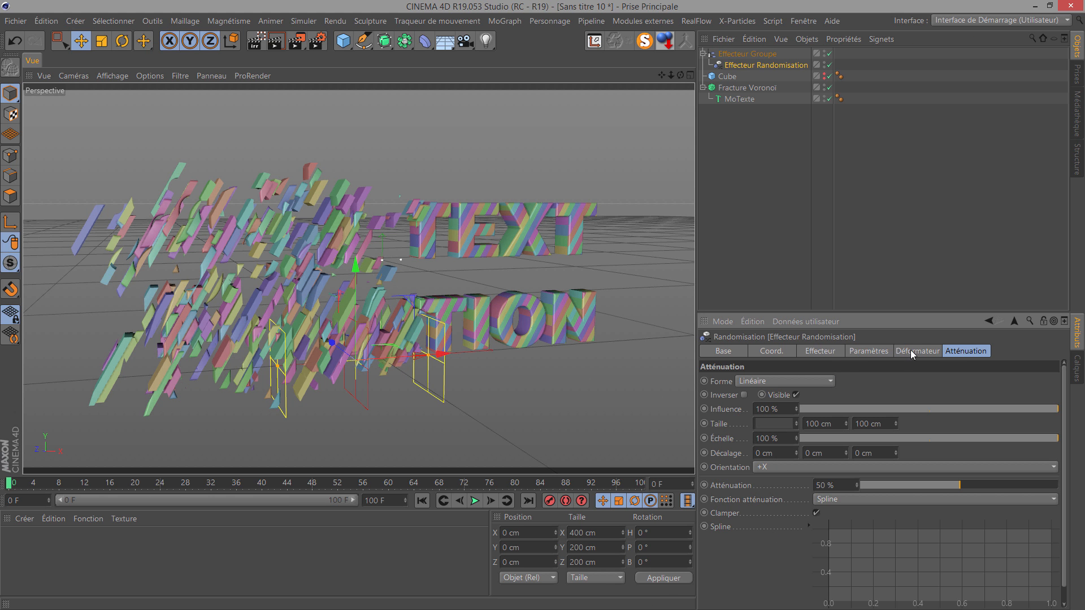
- Set the Random effector's position parameters to 100 cm on X, Y and Z
{"action": "left_click", "coordinate": [869, 351]}
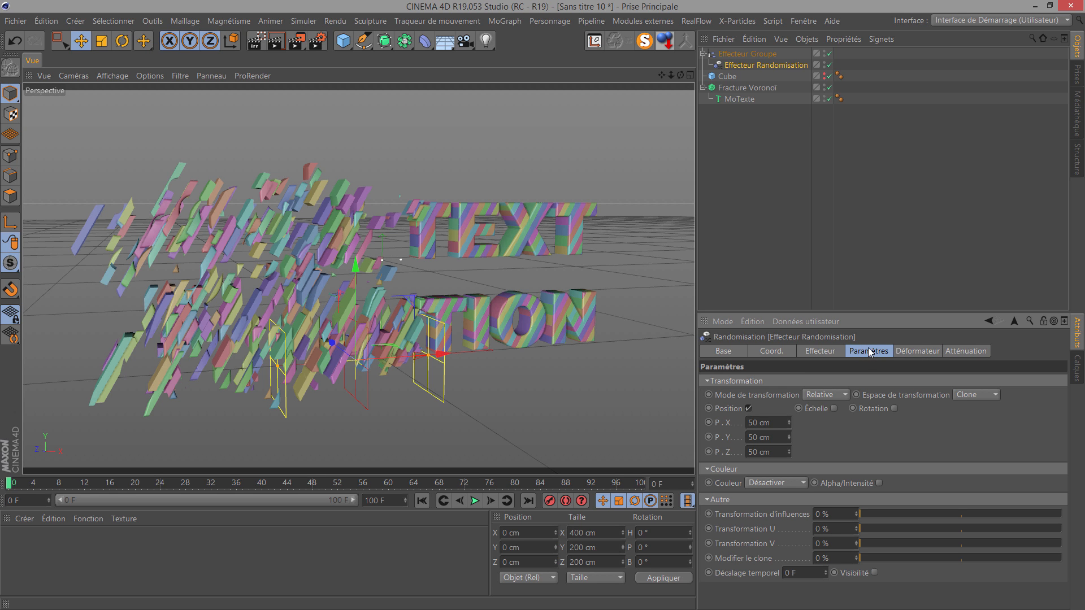
{"action": "left_click", "coordinate": [773, 423]}
{"action": "type", "text": "100"}
{"action": "key", "text": "Tab"}
{"action": "type", "text": "100"}
{"action": "key", "text": "Tab"}
{"action": "type", "text": "100"}
{"action": "key", "text": "Return"}
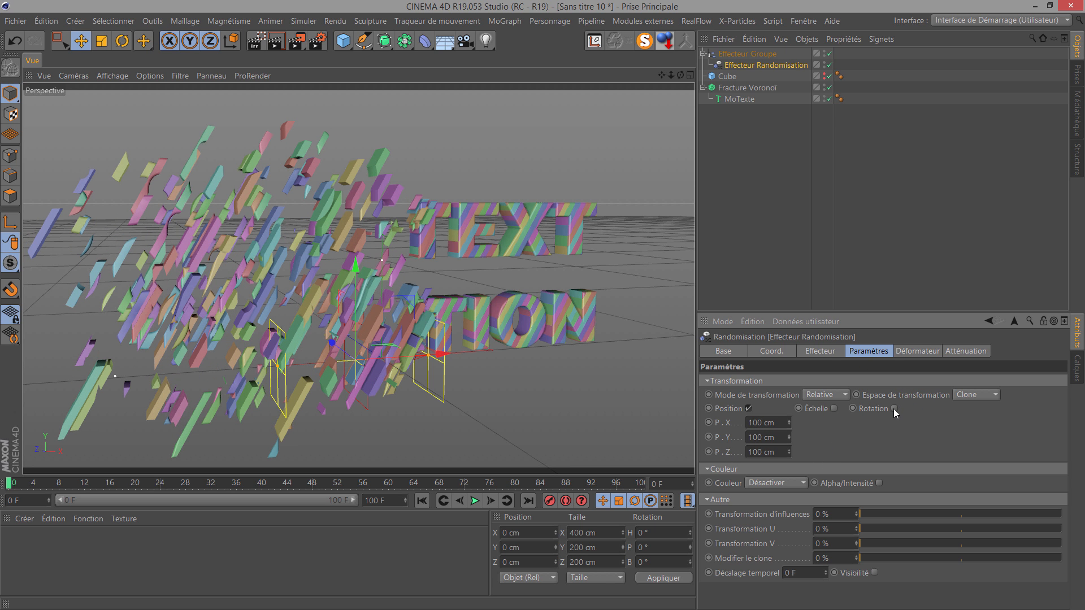
- Enable rotation on the Random effector and set its H, P and B rotation parameters to 180°
{"action": "left_click", "coordinate": [894, 409]}
{"action": "double_click", "coordinate": [899, 422]}
{"action": "type", "text": "1"}
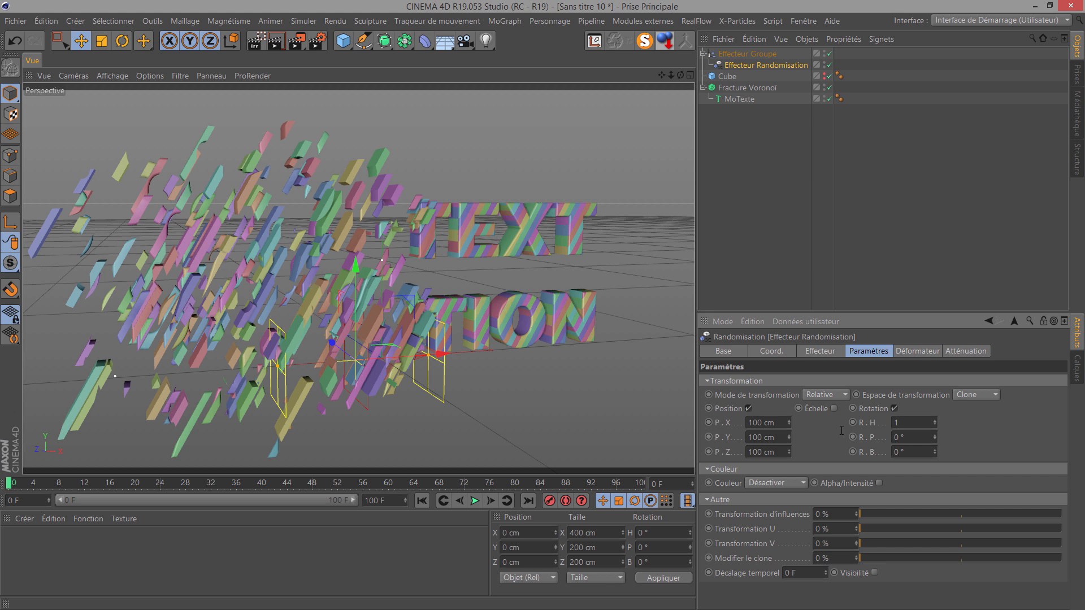
{"action": "type", "text": "80"}
{"action": "key", "text": "Tab"}
{"action": "type", "text": "180"}
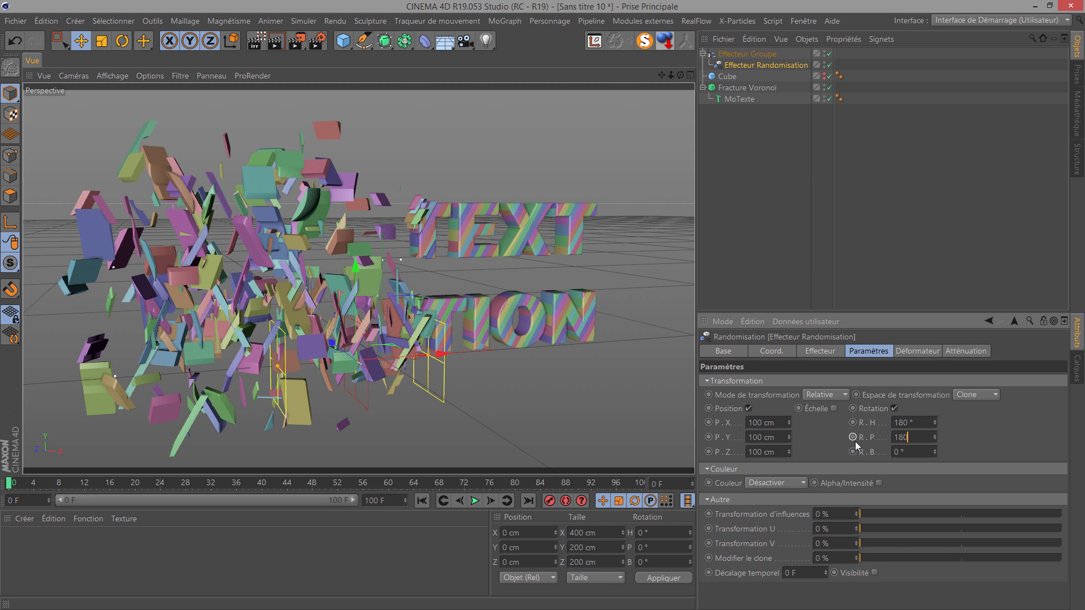
{"action": "key", "text": "Tab"}
{"action": "type", "text": "1"}
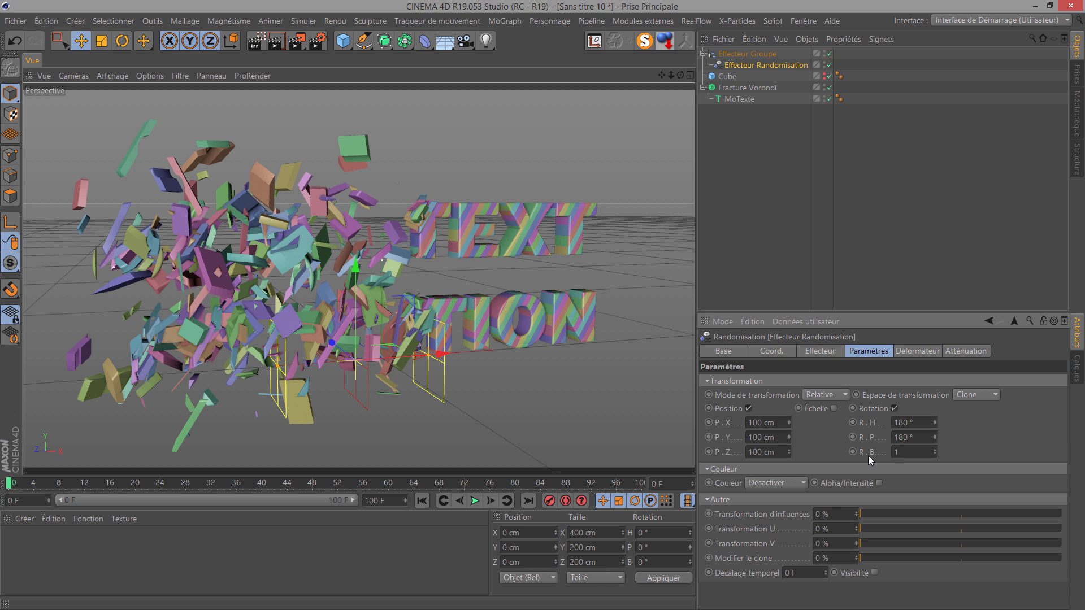
{"action": "type", "text": "80"}
{"action": "key", "text": "Return"}
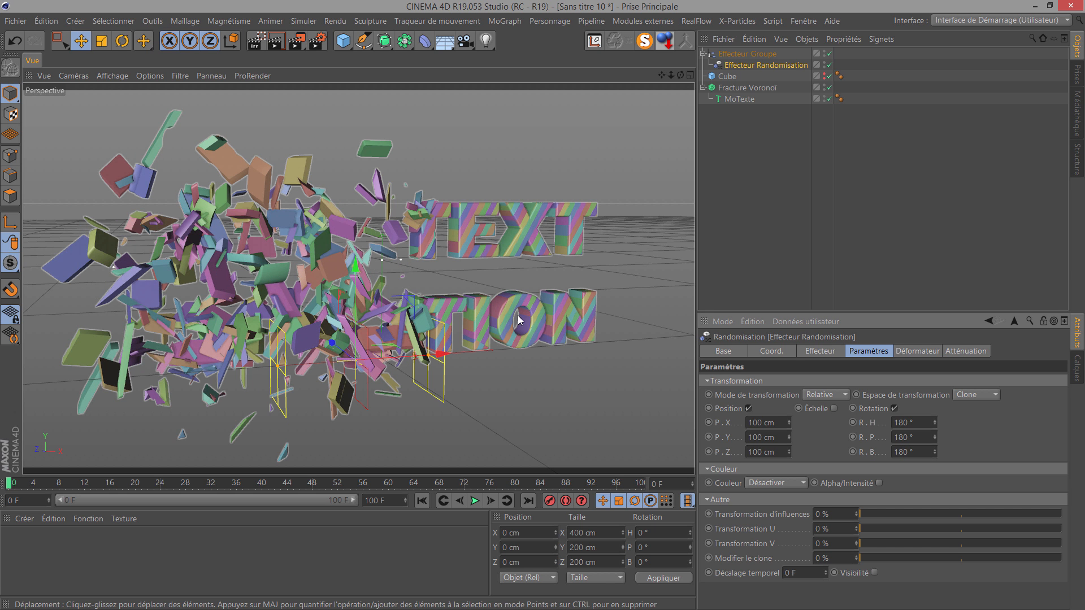
- Set the Group effector's X position to 0 cm
{"action": "left_click", "coordinate": [757, 54]}
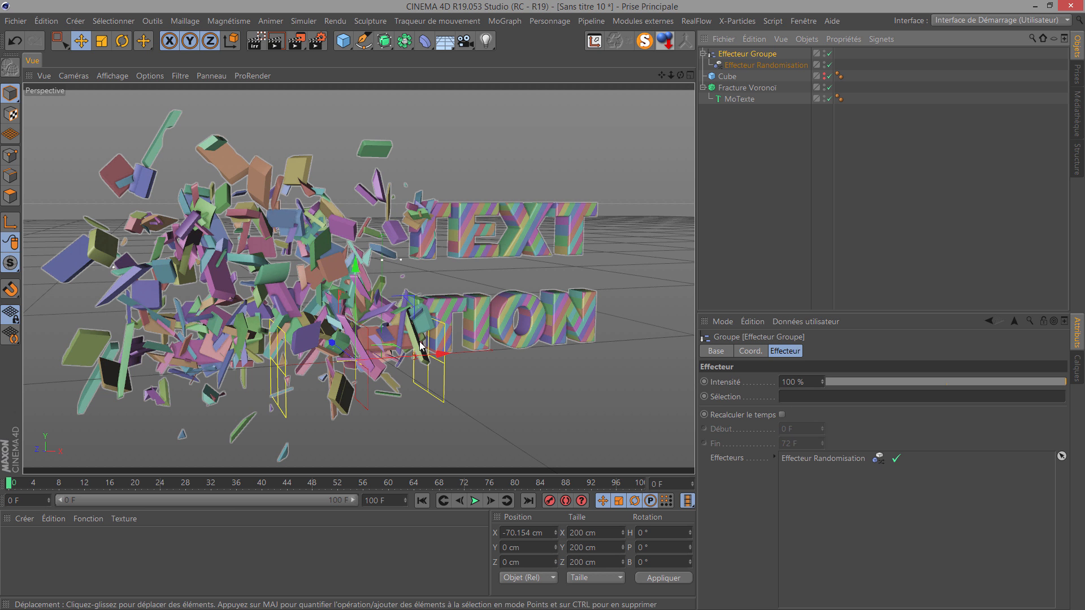
{"action": "left_click_drag", "start_coordinate": [416, 354], "coordinate": [444, 346]}
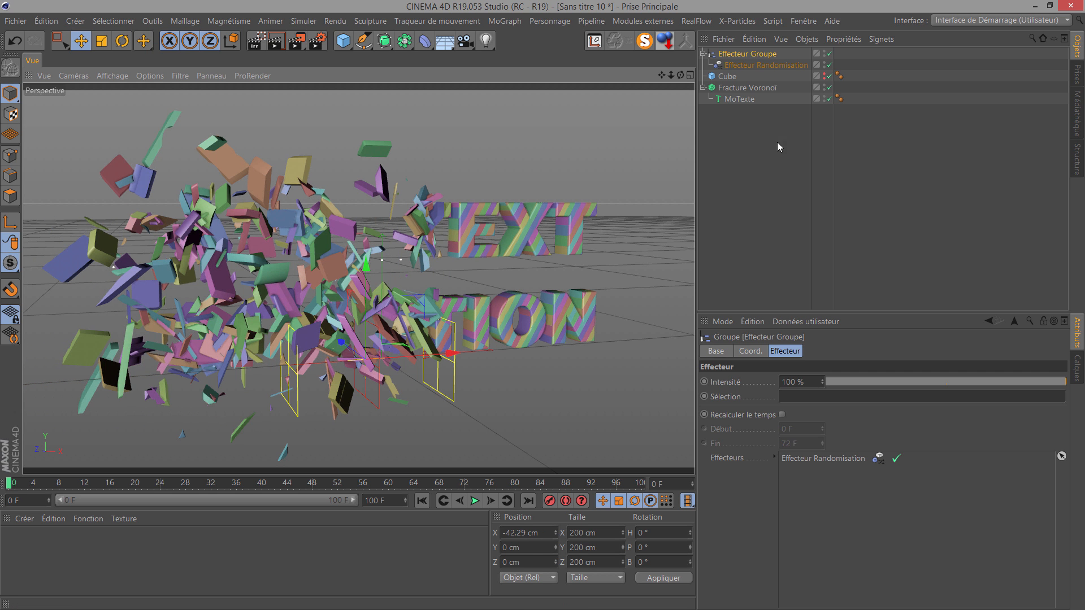
{"action": "left_click", "coordinate": [763, 54]}
{"action": "left_click", "coordinate": [752, 351]}
{"action": "double_click", "coordinate": [752, 383]}
{"action": "type", "text": "0"}
{"action": "key", "text": "Return"}
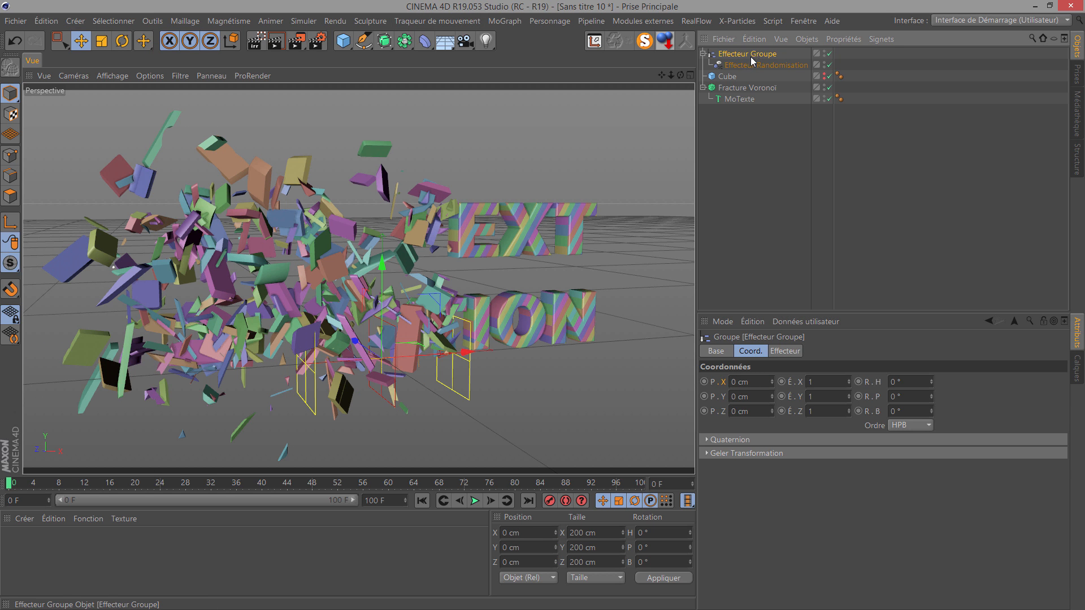
- Add a Plain effector (Effecteur Simple) and nest it inside the Group effector, below the Random effector
{"action": "left_click", "coordinate": [621, 19]}
{"action": "mouse_move", "coordinate": [504, 21]}
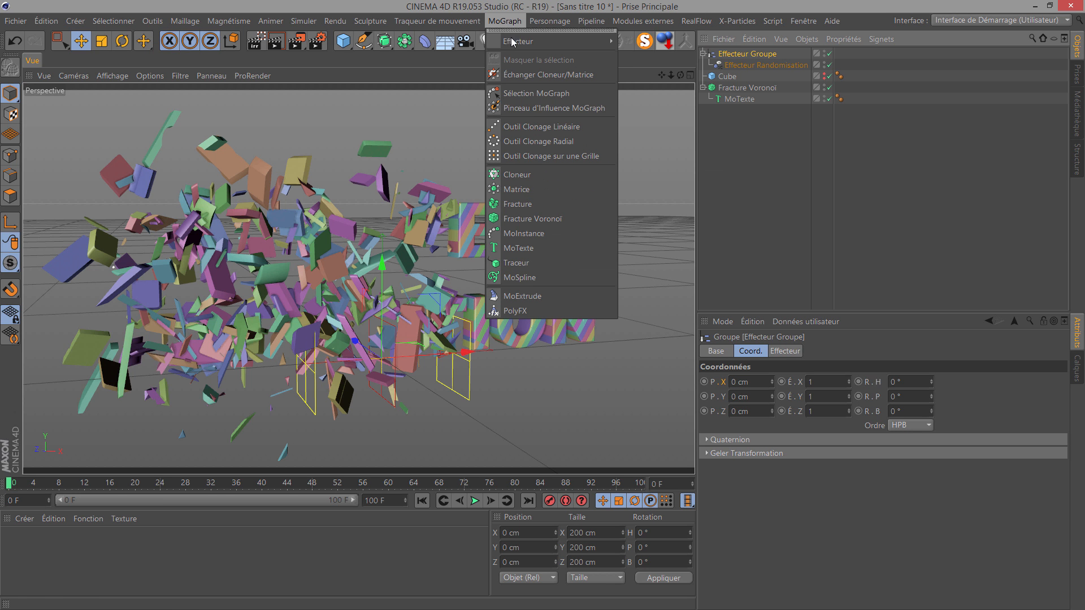
{"action": "mouse_move", "coordinate": [513, 42]}
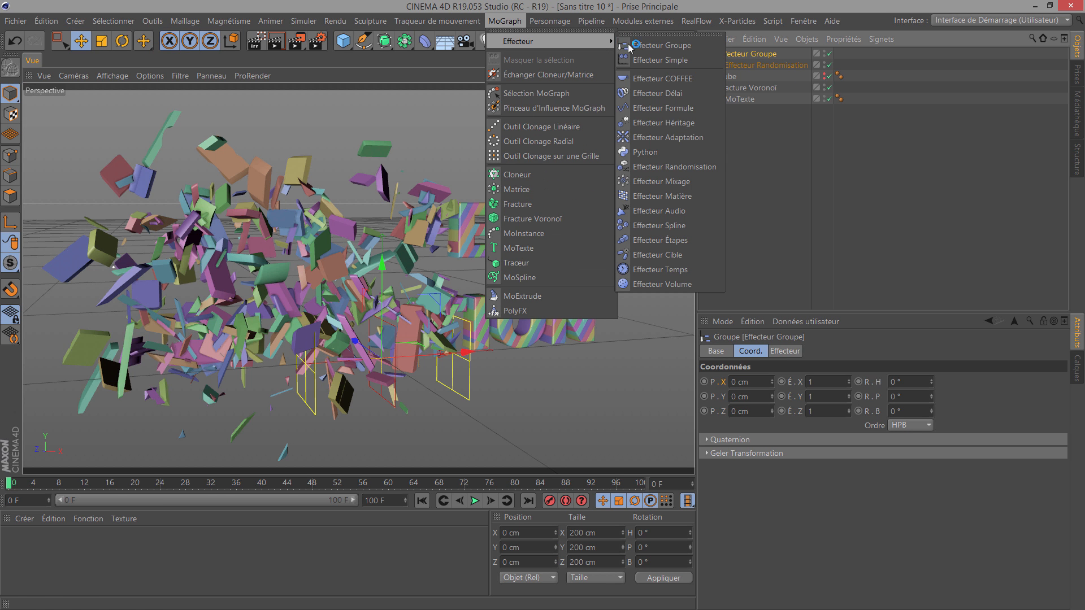
{"action": "left_click", "coordinate": [675, 64]}
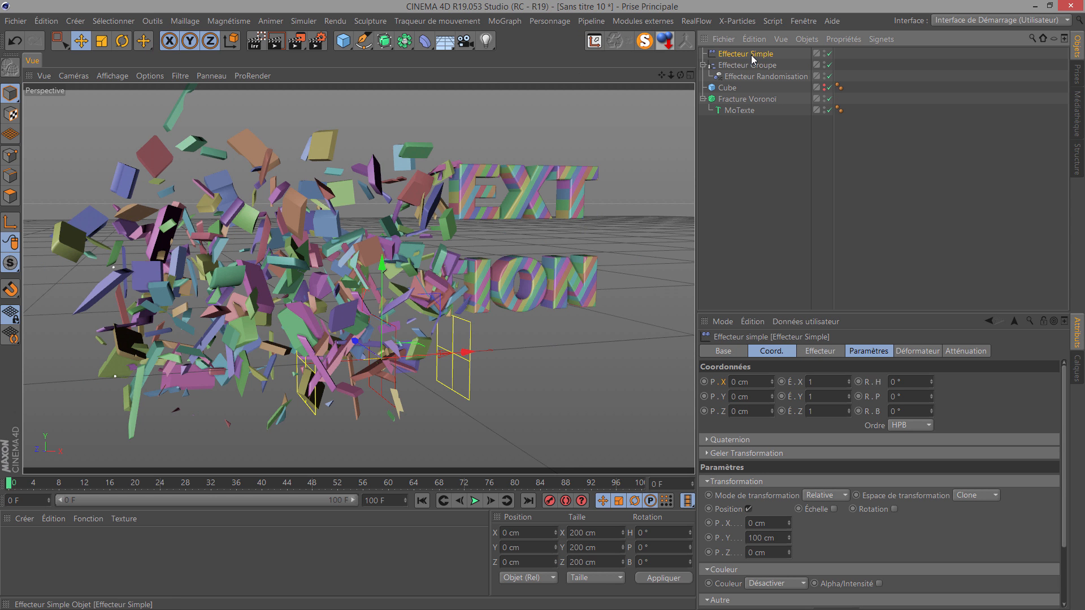
{"action": "mouse_move", "coordinate": [753, 57]}
{"action": "left_mouse_down"}
{"action": "mouse_move", "coordinate": [751, 89]}
{"action": "mouse_move", "coordinate": [752, 76]}
{"action": "left_mouse_up"}
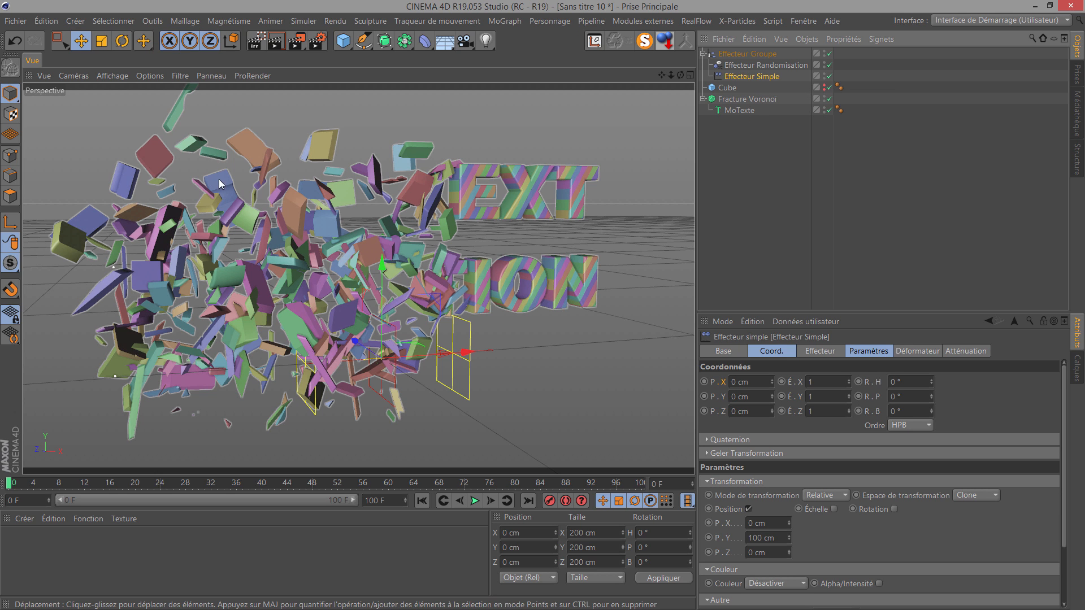
- Disable position on the Plain effector and enable uniform scale with a value of -1
{"action": "left_click", "coordinate": [873, 351]}
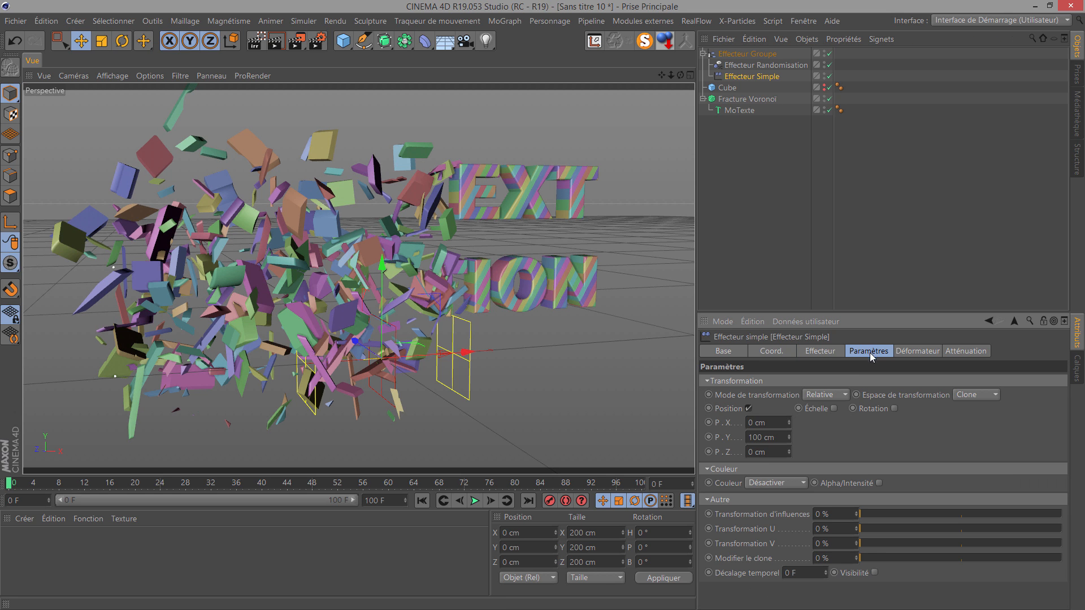
{"action": "left_click", "coordinate": [749, 409]}
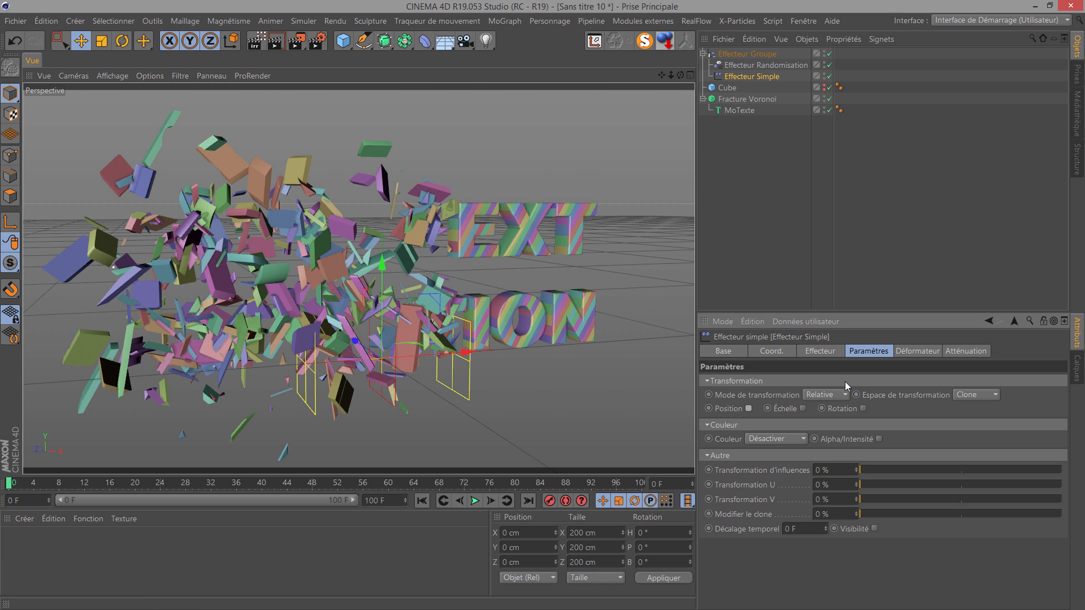
{"action": "left_click", "coordinate": [804, 409]}
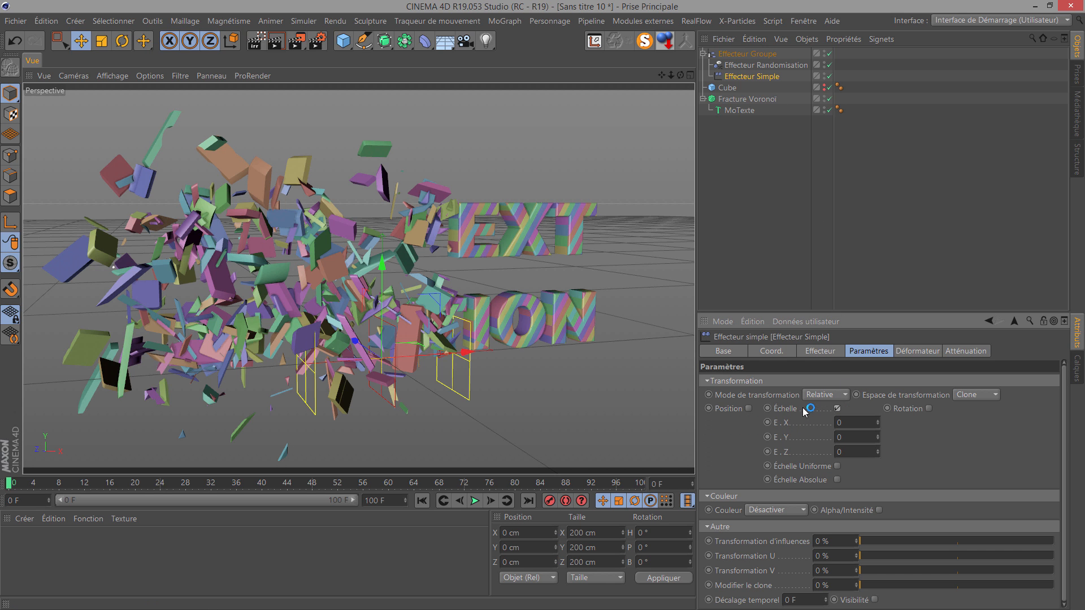
{"action": "left_click", "coordinate": [837, 466]}
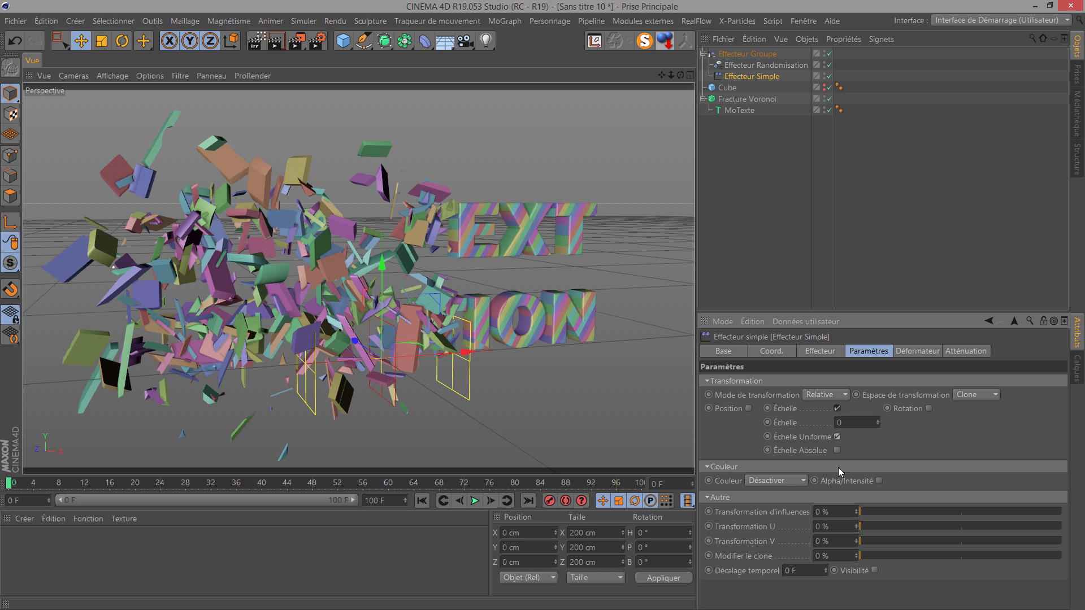
{"action": "left_click_drag", "start_coordinate": [842, 423], "coordinate": [804, 429]}
{"action": "left_click", "coordinate": [837, 438]}
{"action": "type", "text": "-1"}
{"action": "key", "text": "Return"}
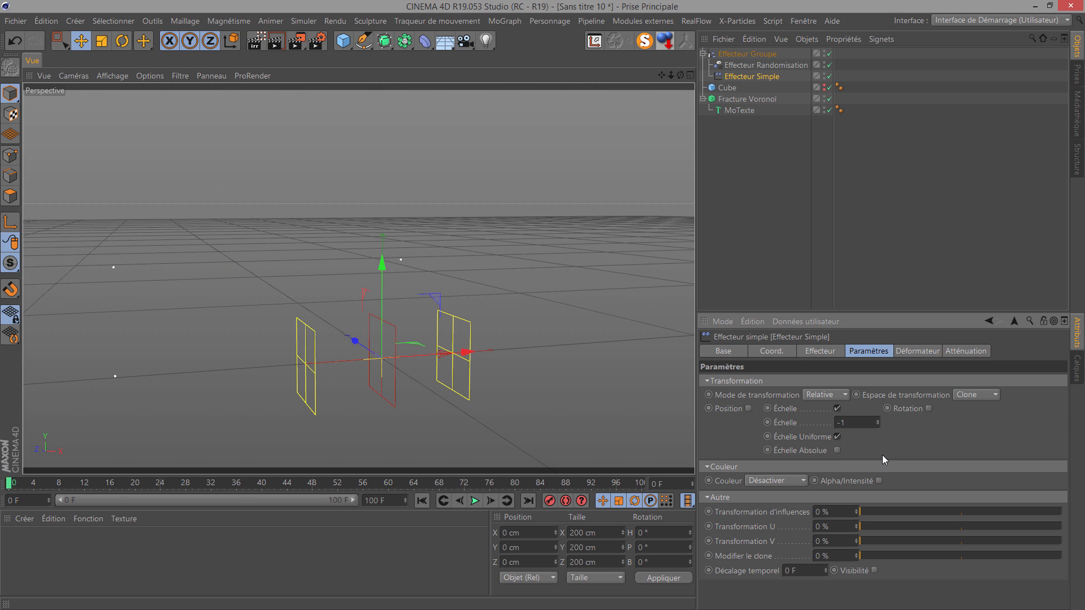
- Give the Plain effector a linear falloff with an X size of 200 cm
{"action": "left_click", "coordinate": [963, 353]}
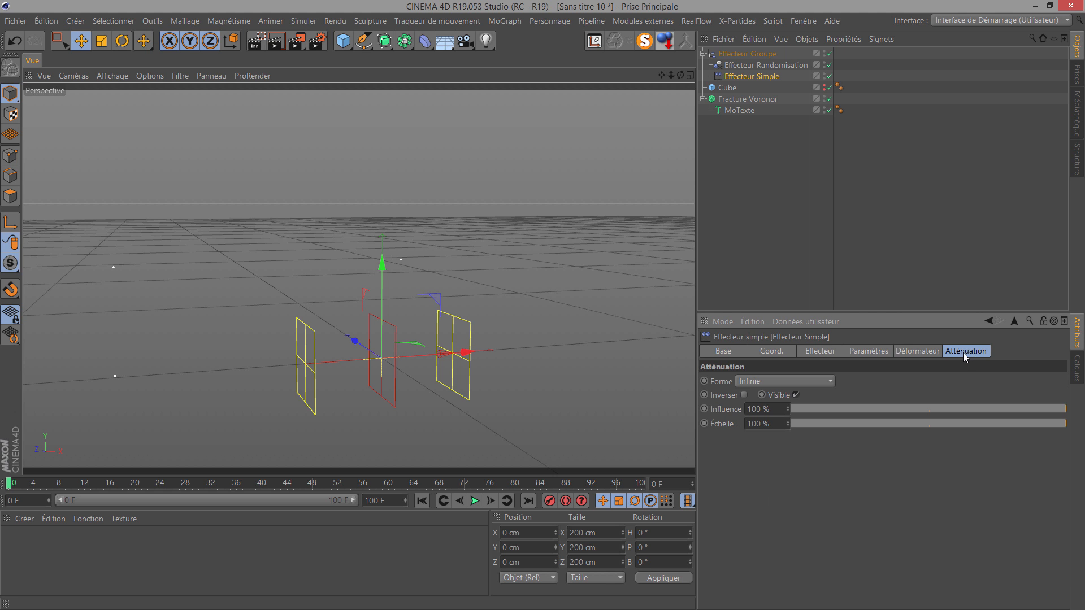
{"action": "left_click", "coordinate": [784, 382]}
{"action": "left_click", "coordinate": [773, 504]}
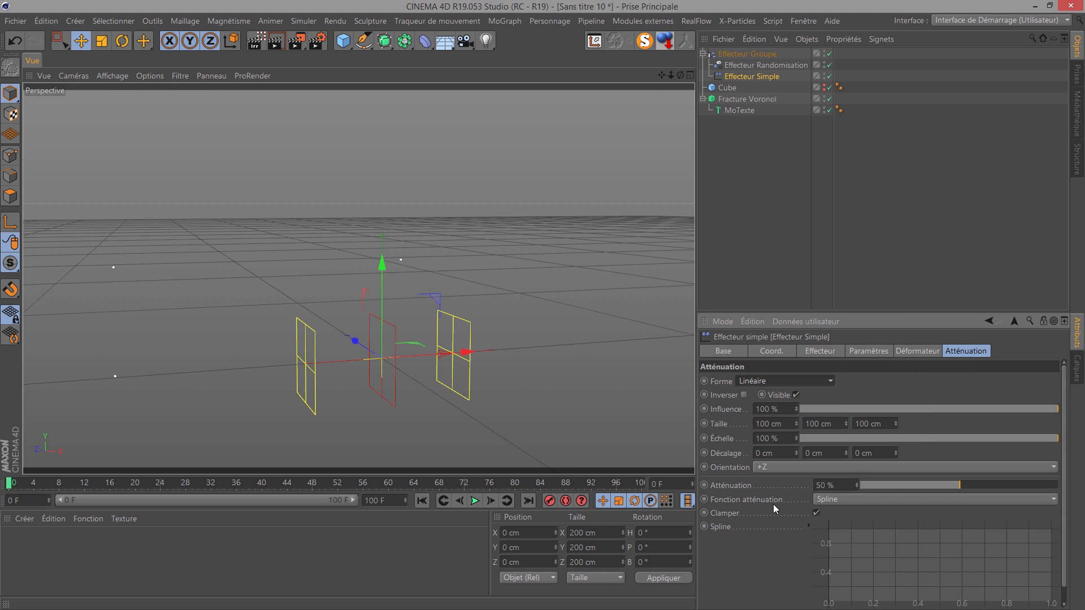
{"action": "left_click", "coordinate": [784, 421]}
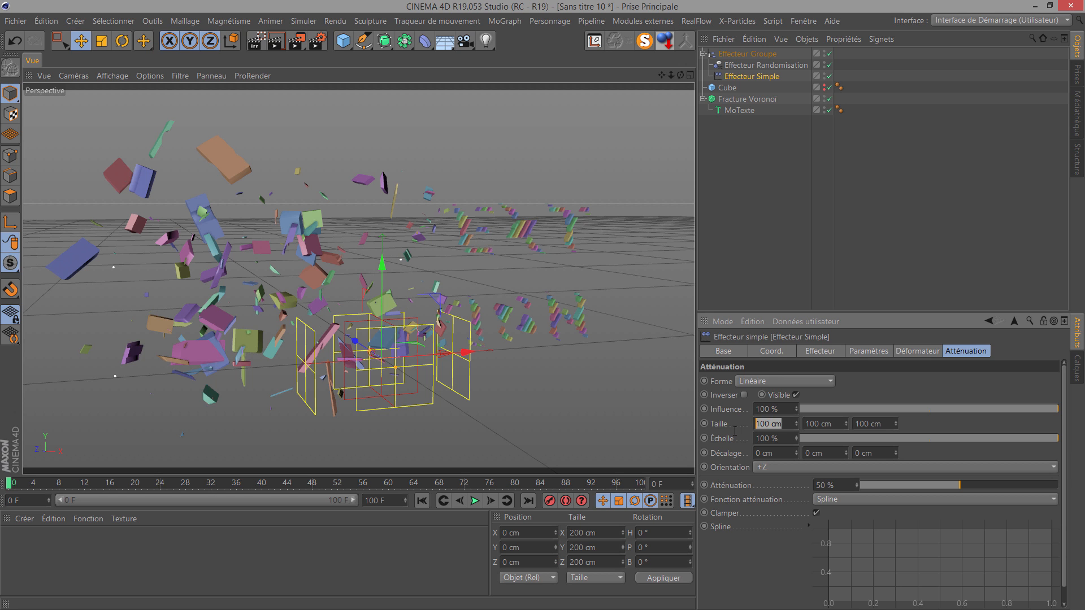
{"action": "type", "text": "200"}
{"action": "key", "text": "Return"}
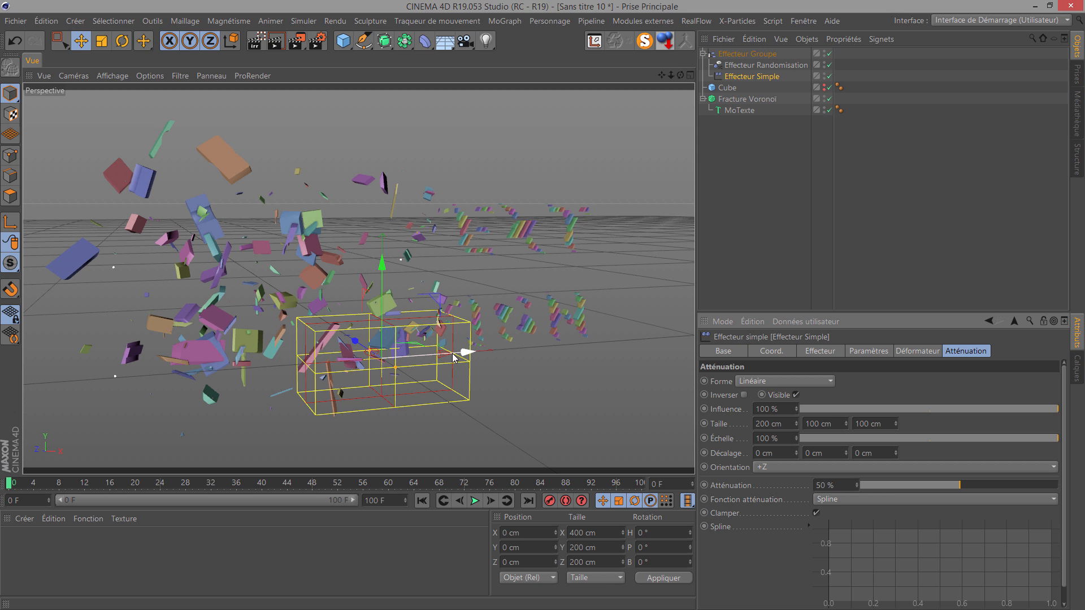
- Orient the Plain effector's falloff along +X and move the effector along the X axis to about -283 cm
{"action": "left_click_drag", "start_coordinate": [453, 356], "coordinate": [379, 368]}
{"action": "left_click", "coordinate": [767, 469]}
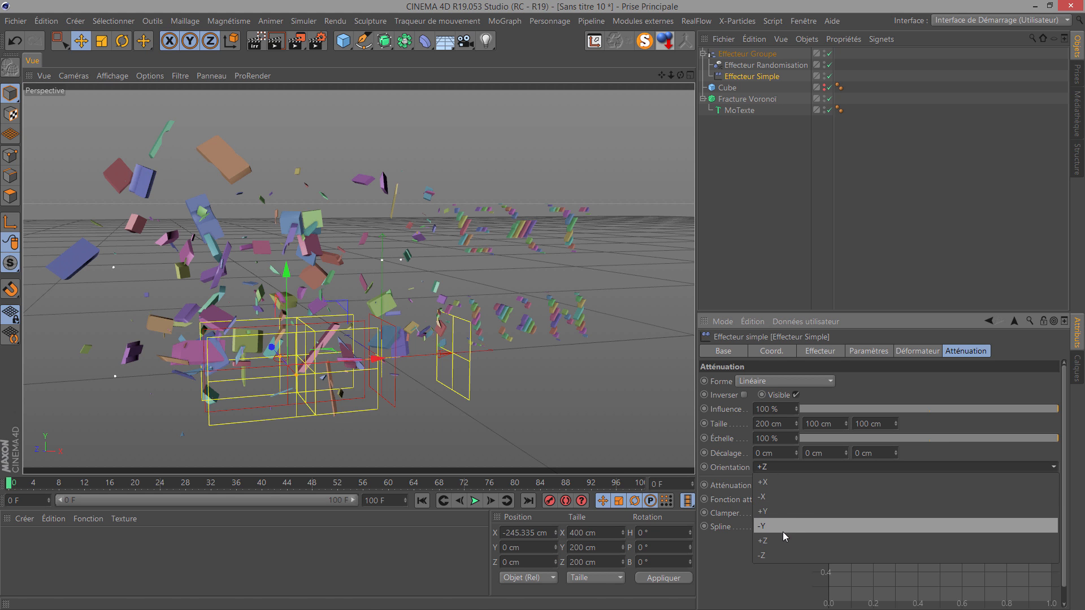
{"action": "left_click", "coordinate": [783, 482]}
{"action": "mouse_move", "coordinate": [378, 366]}
{"action": "left_mouse_down"}
{"action": "mouse_move", "coordinate": [337, 378]}
{"action": "mouse_move", "coordinate": [399, 370]}
{"action": "mouse_move", "coordinate": [372, 376]}
{"action": "left_mouse_up"}
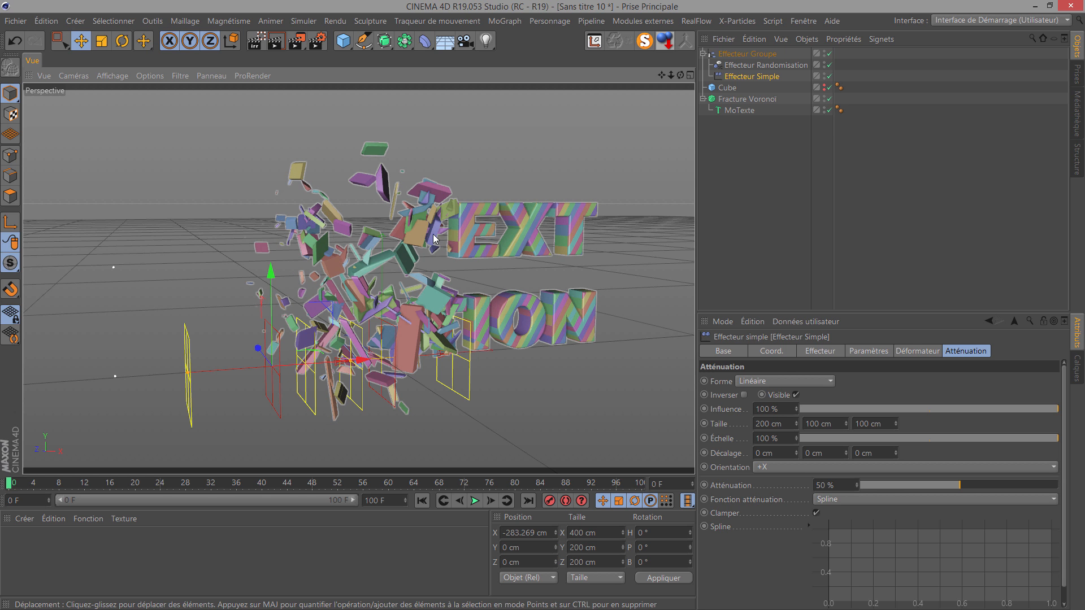
- Move the Group effector along X to about -306 cm and set the Plain effector's falloff X size to 250 cm
{"action": "left_click", "coordinate": [747, 54]}
{"action": "left_click_drag", "start_coordinate": [452, 351], "coordinate": [183, 344]}
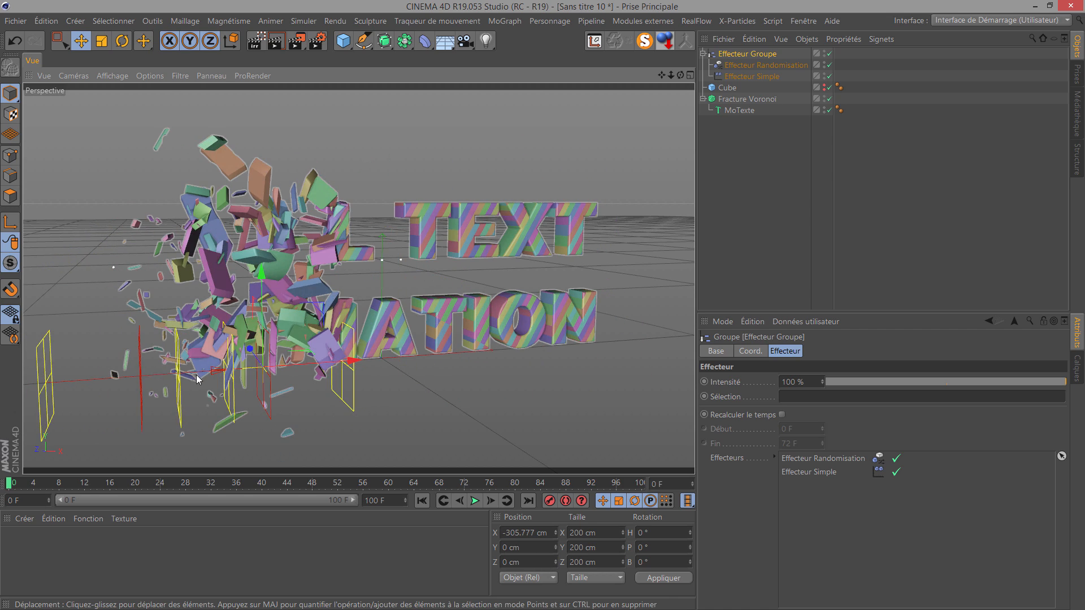
{"action": "left_click", "coordinate": [752, 76]}
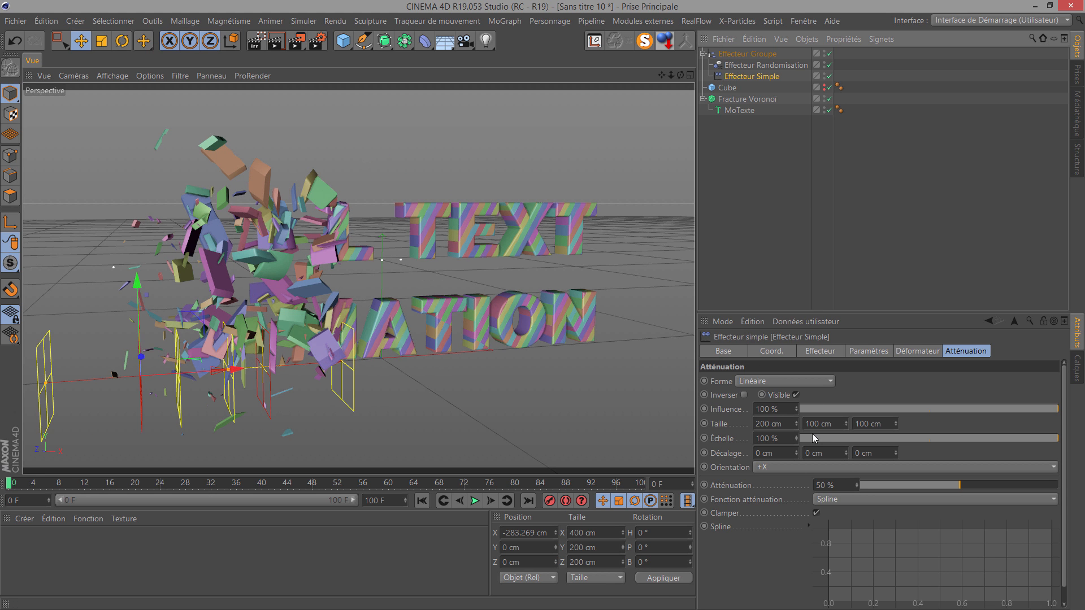
{"action": "left_click", "coordinate": [787, 425]}
{"action": "type", "text": "250"}
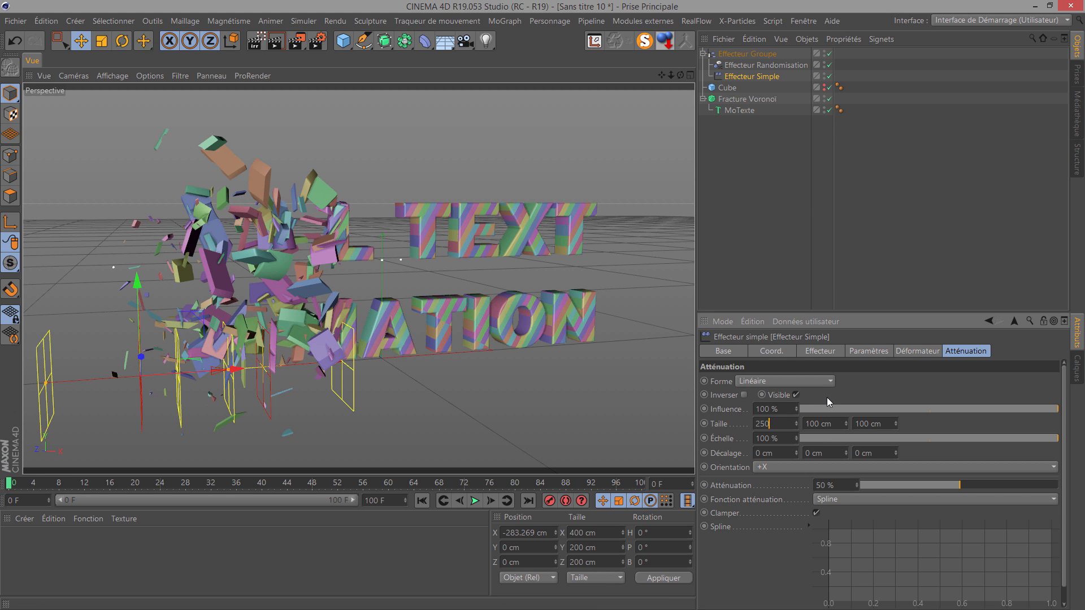
{"action": "key", "text": "Return"}
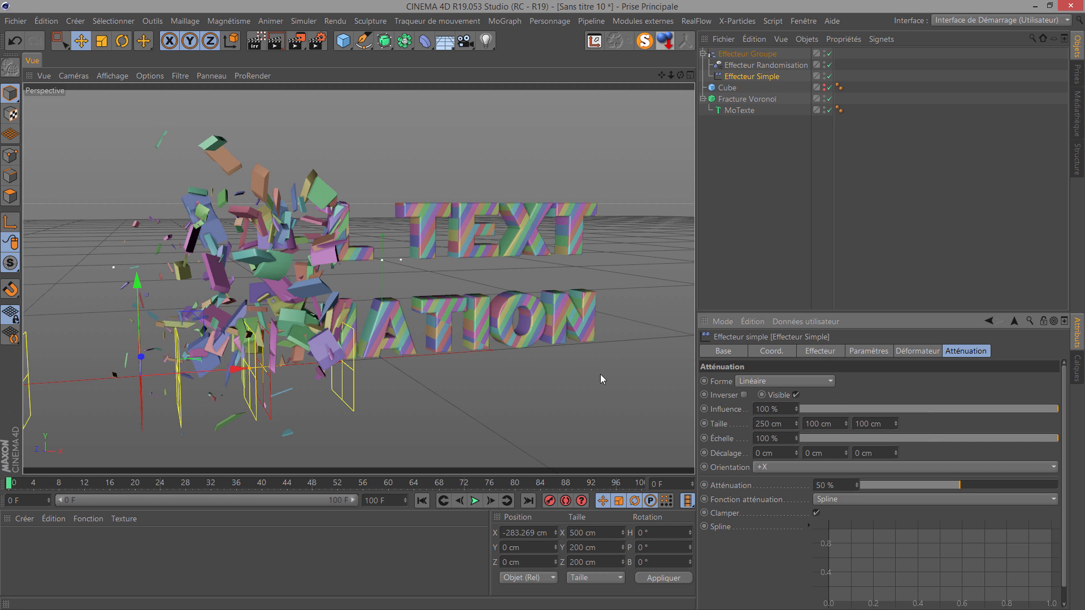
- Move the Group effector along the X axis to about -424 cm
{"action": "left_click", "coordinate": [747, 54]}
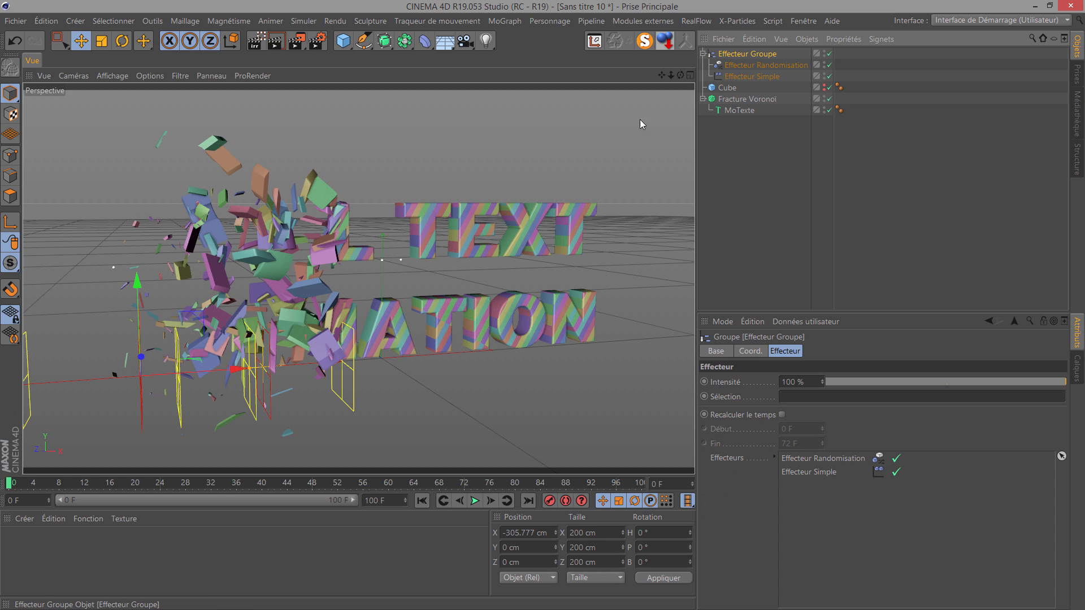
{"action": "scroll", "coordinate": [163, 371], "scroll_direction": "down", "scroll_amount": 2}
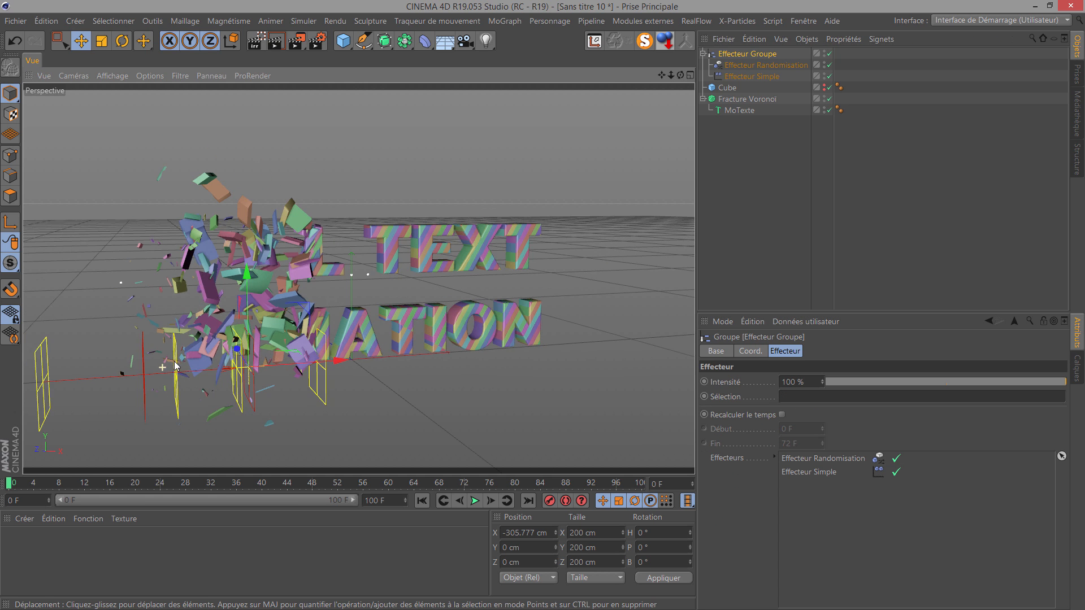
{"action": "left_click_drag", "start_coordinate": [319, 366], "coordinate": [293, 367]}
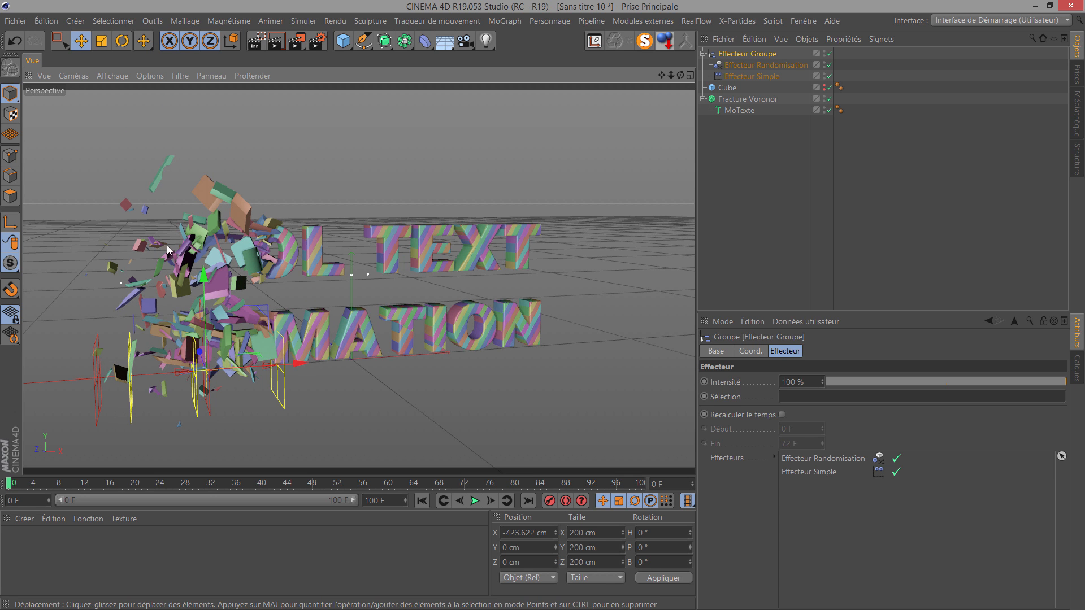
- Open the Random effector's transformation parameters and its Y position value for editing
{"action": "left_click", "coordinate": [766, 66]}
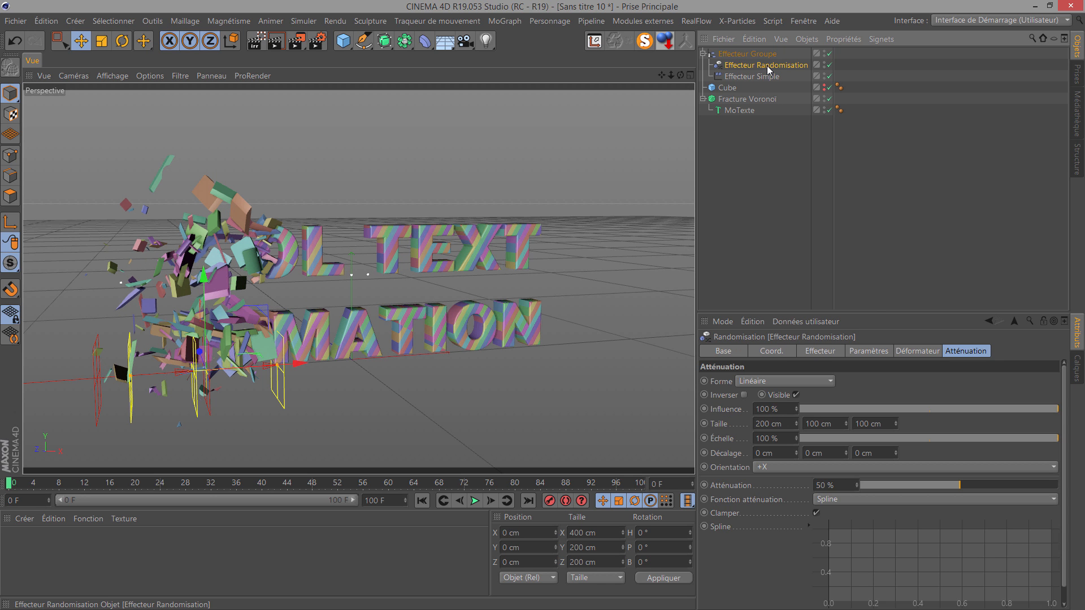
{"action": "left_click", "coordinate": [863, 352]}
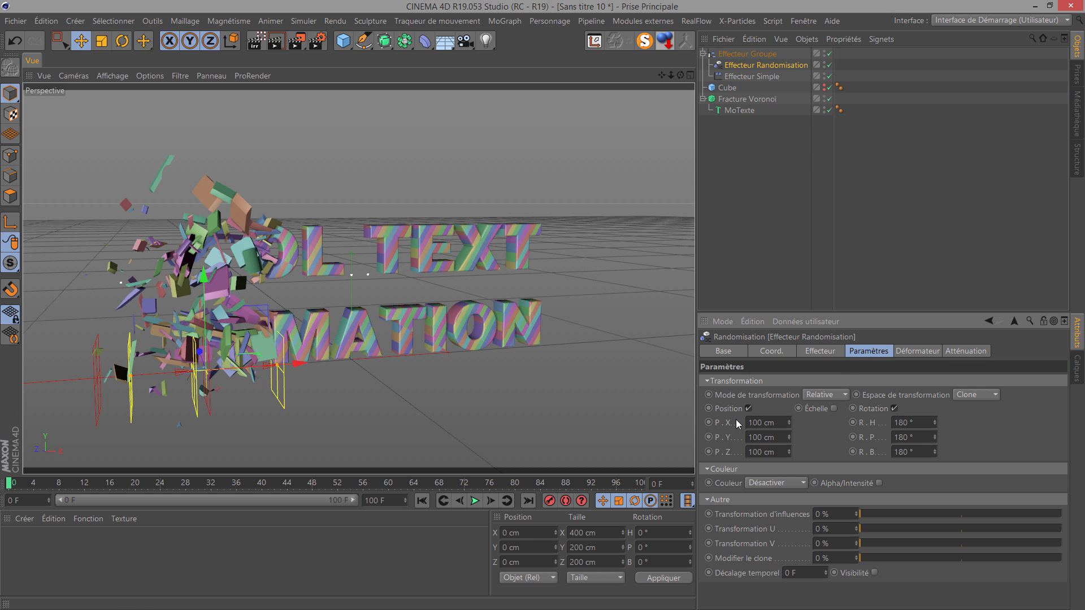
{"action": "left_click", "coordinate": [788, 440]}
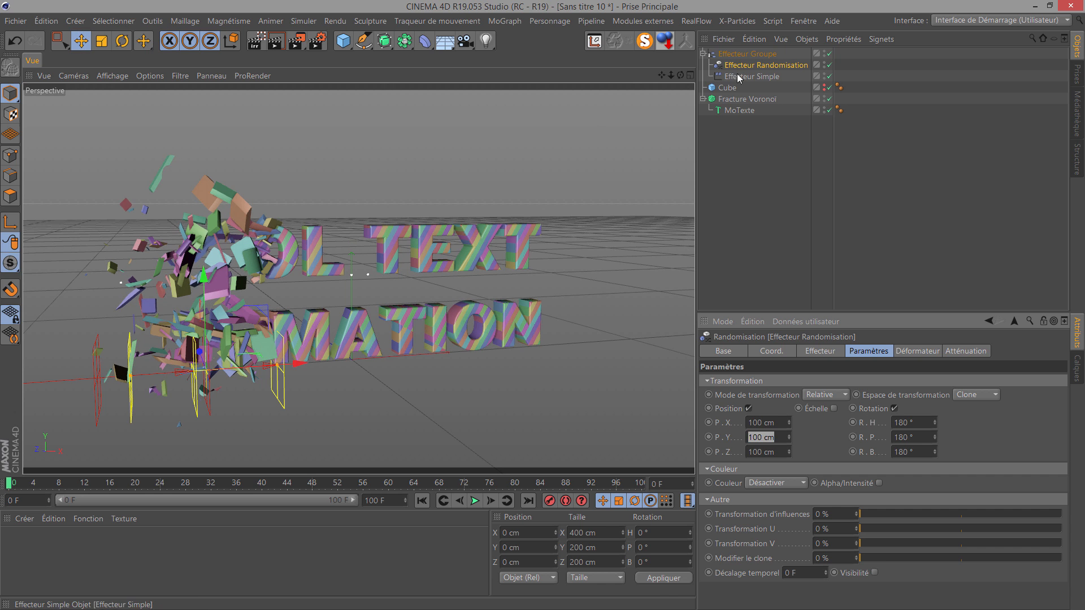
- Add a Rigid Body (Corps rigide) simulation tag to the Voronoi Fracture object
{"action": "left_click", "coordinate": [737, 99]}
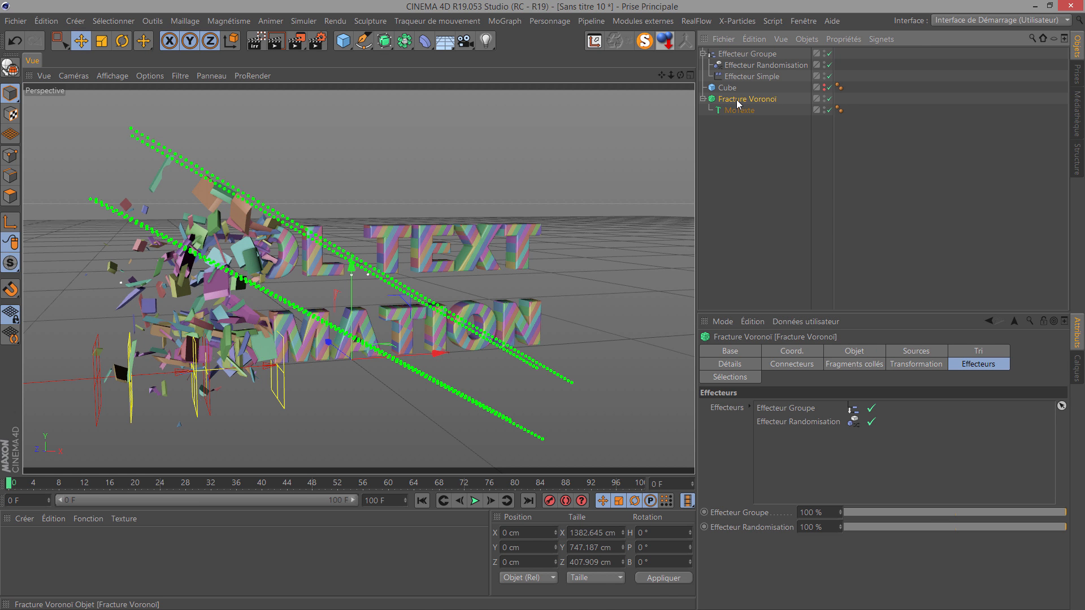
{"action": "right_click", "coordinate": [738, 104]}
{"action": "mouse_move", "coordinate": [867, 147]}
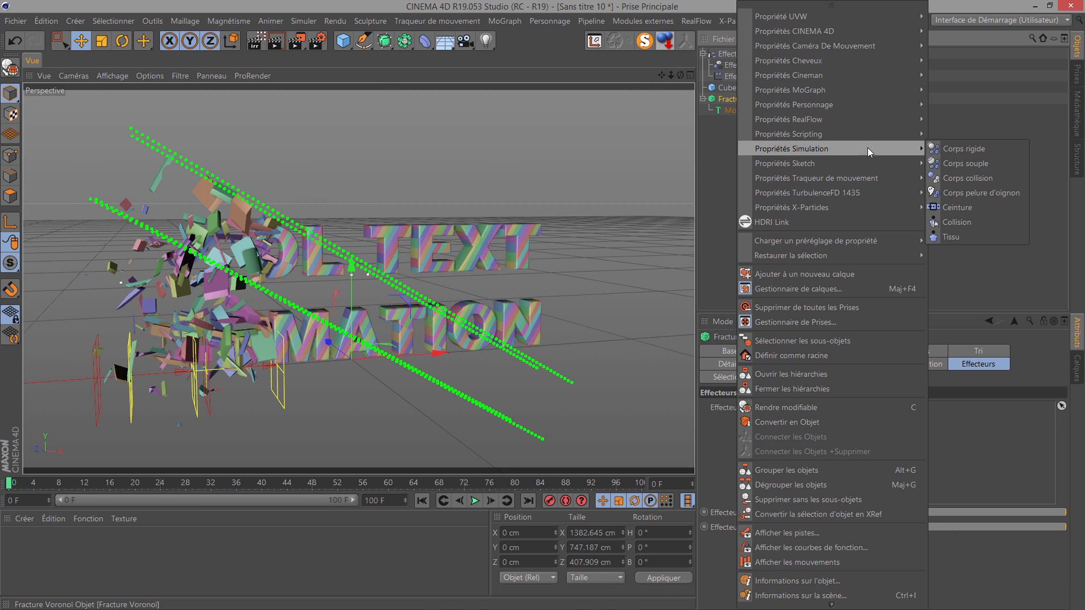
{"action": "left_click", "coordinate": [960, 149]}
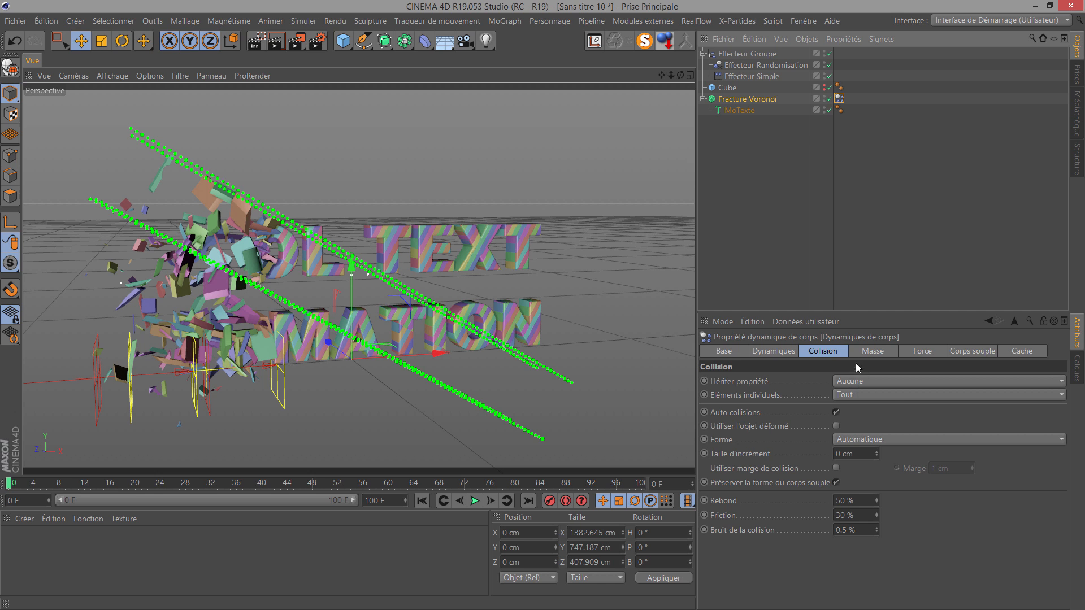
- Set the Rigid Body tag's dynamics trigger (Déclencher) to Au pic de vélocité
{"action": "left_click", "coordinate": [786, 353]}
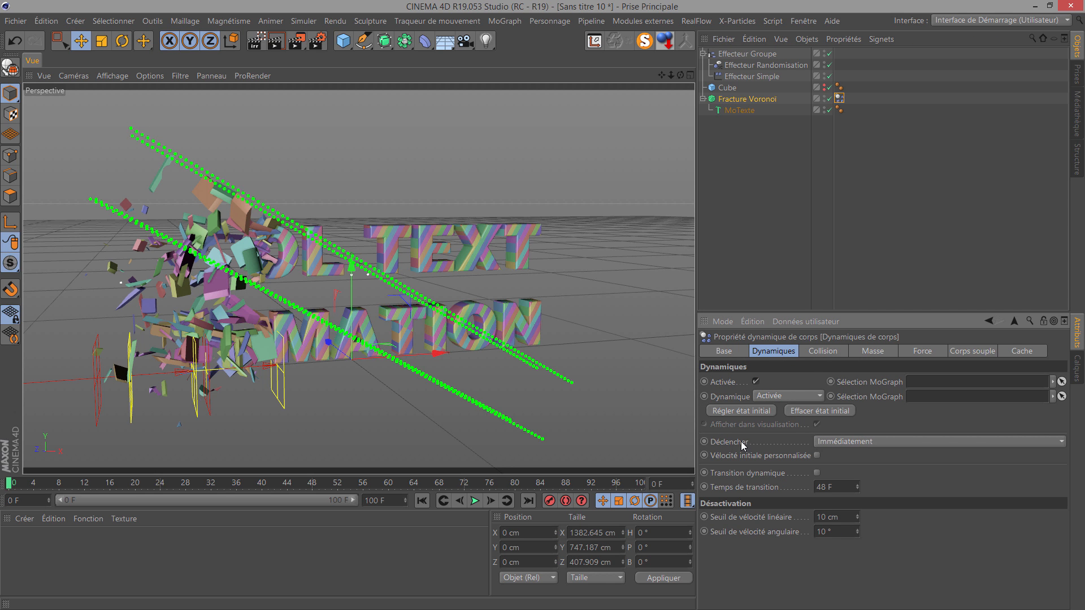
{"action": "left_click", "coordinate": [858, 442]}
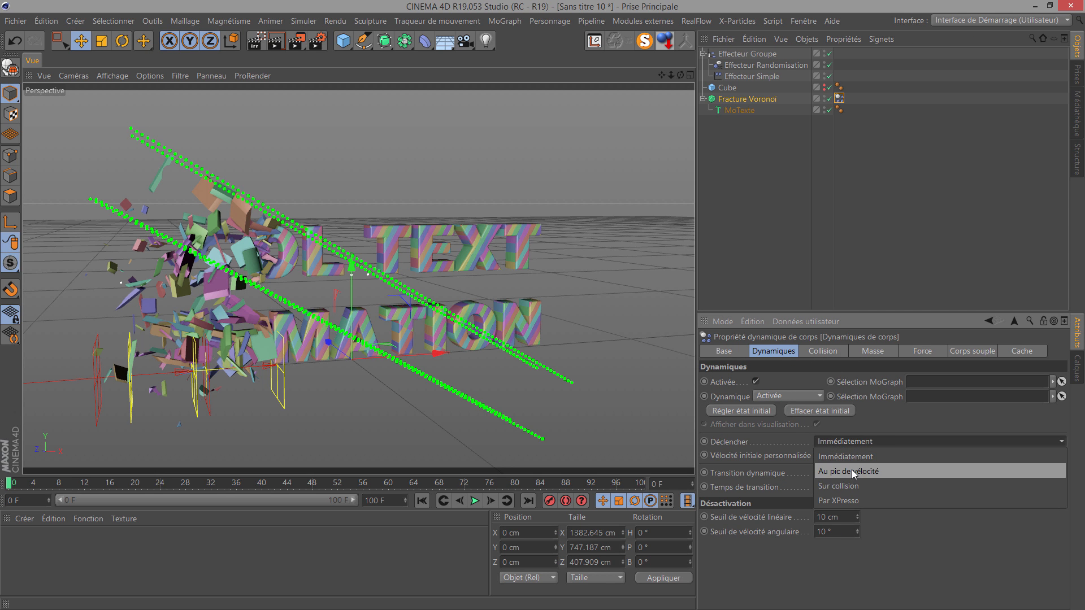
{"action": "left_click", "coordinate": [852, 469]}
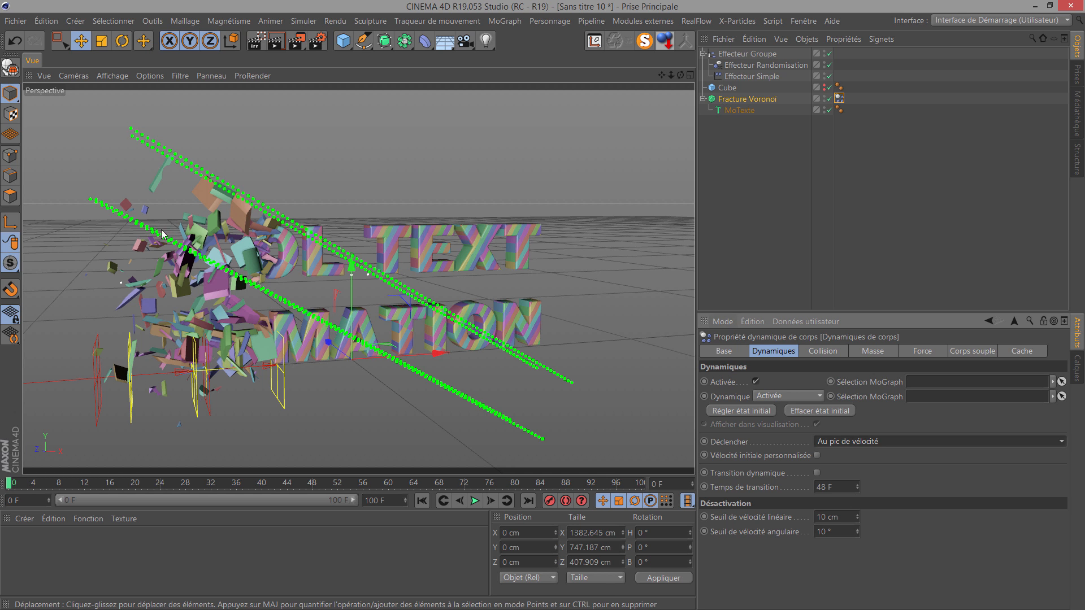
- Set the gravity in the project's general dynamics settings to -1000 cm
{"action": "left_click", "coordinate": [723, 321]}
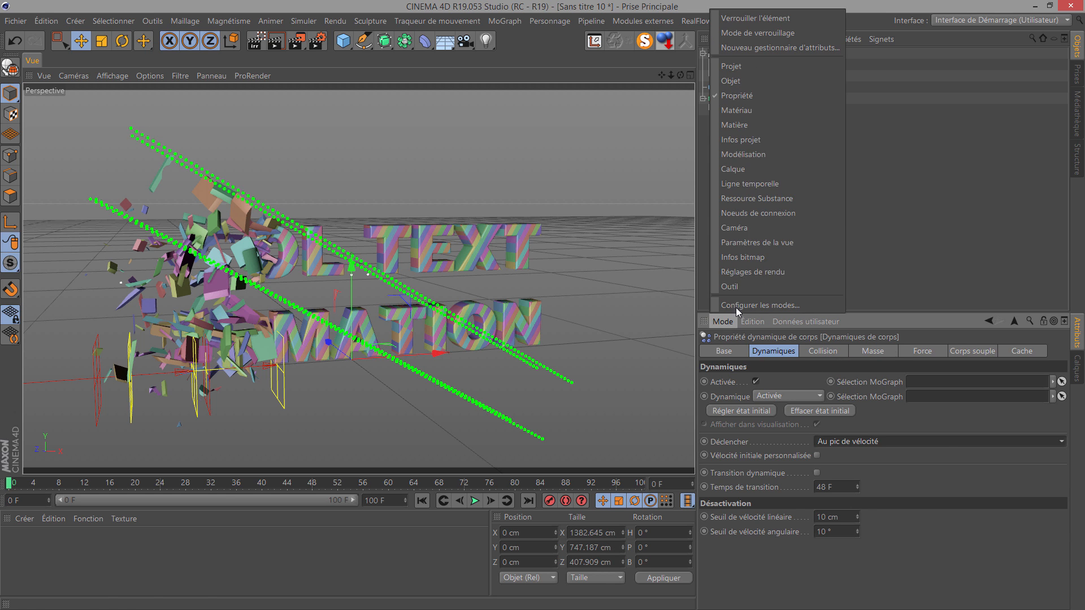
{"action": "left_click", "coordinate": [752, 65]}
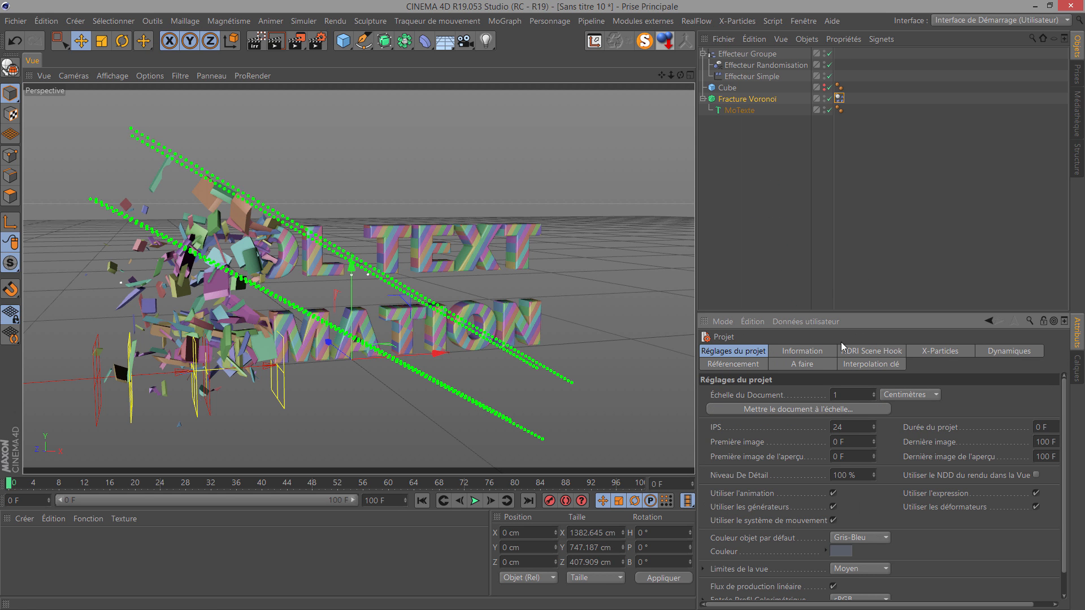
{"action": "left_click", "coordinate": [1007, 352]}
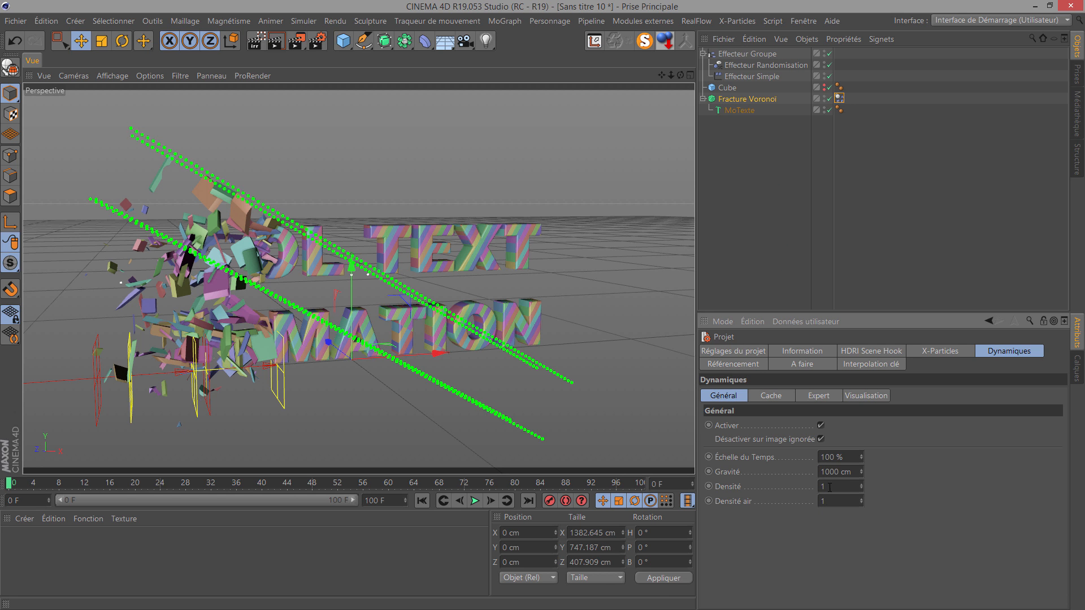
{"action": "left_click", "coordinate": [824, 472]}
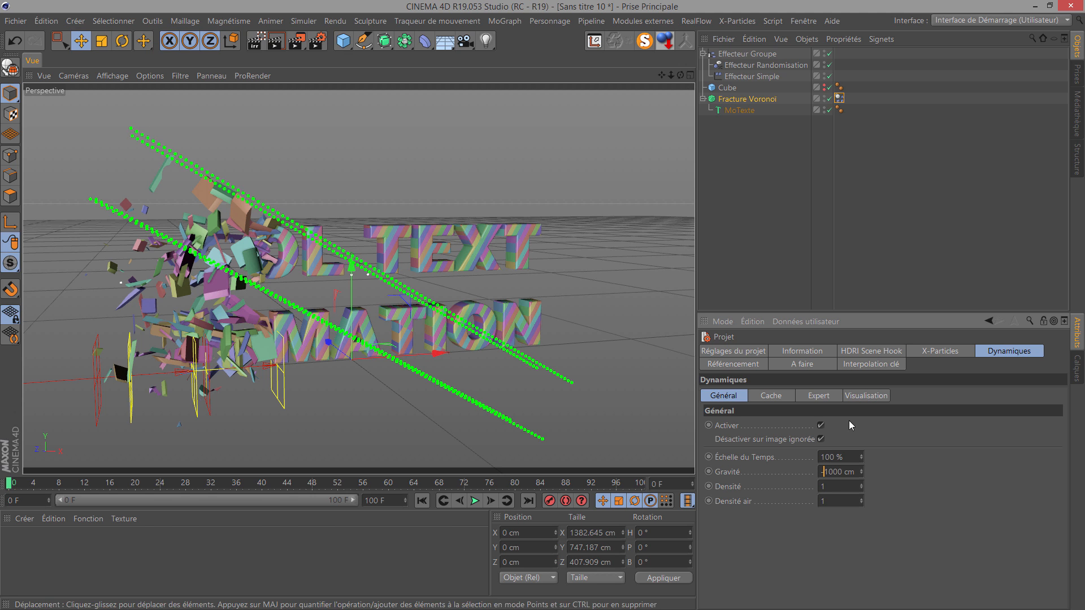
- Set the Voronoi Fracture's Rigid Body collision bounce (Rebond) to 5 % and friction to 70 %
{"action": "left_click", "coordinate": [842, 111]}
{"action": "left_click", "coordinate": [822, 351]}
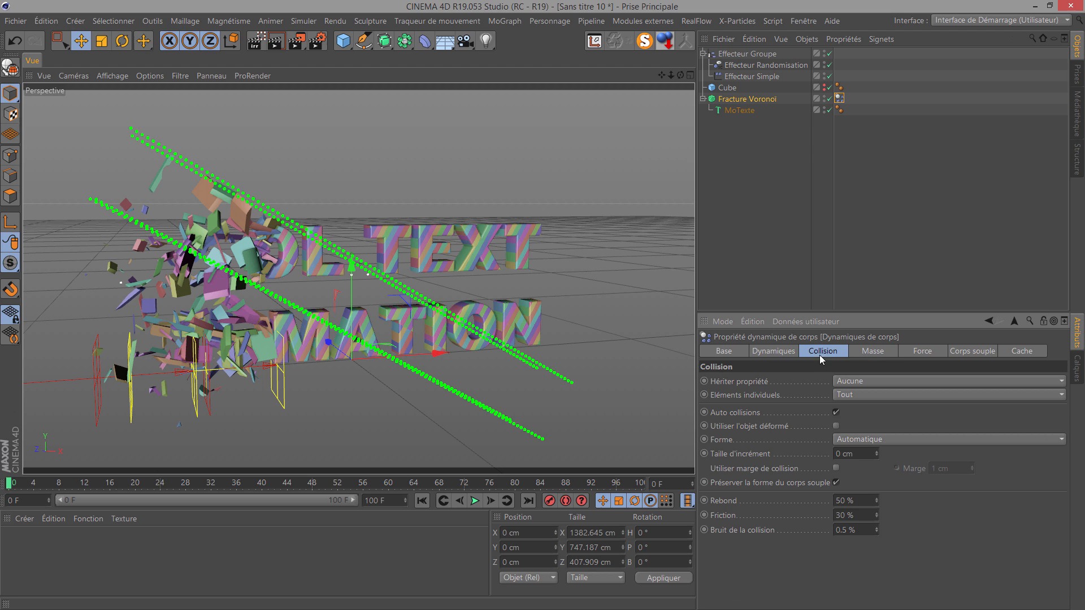
{"action": "left_click_drag", "start_coordinate": [865, 501], "coordinate": [772, 506]}
{"action": "type", "text": "5"}
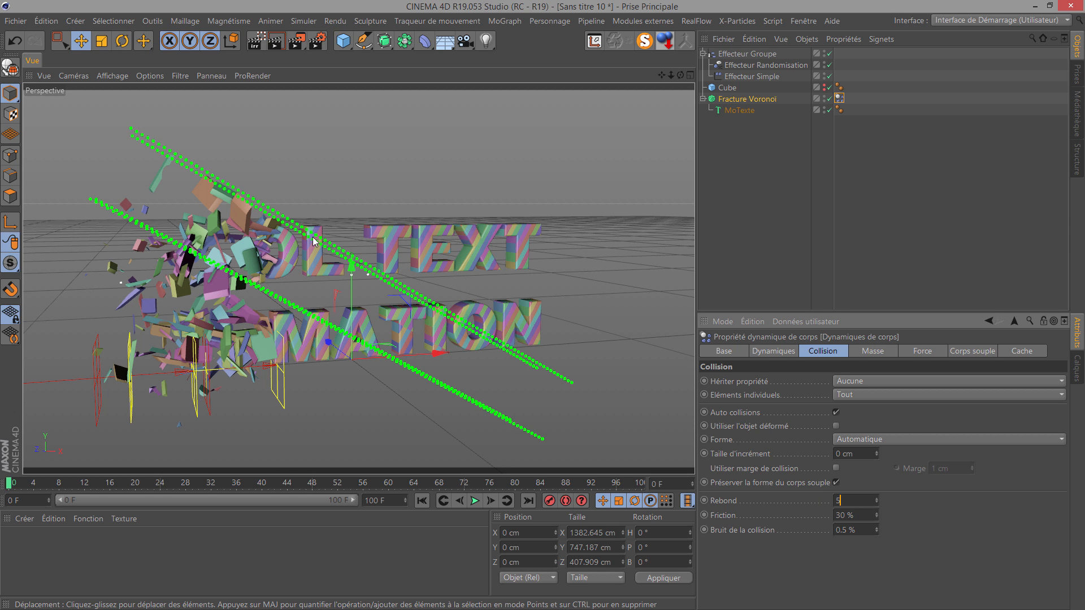
{"action": "double_click", "coordinate": [859, 512]}
{"action": "type", "text": "70"}
{"action": "key", "text": "Return"}
- Move the Group effector along X to about -899 cm, before the text, and keyframe its X position at frame 0
{"action": "left_click", "coordinate": [744, 50]}
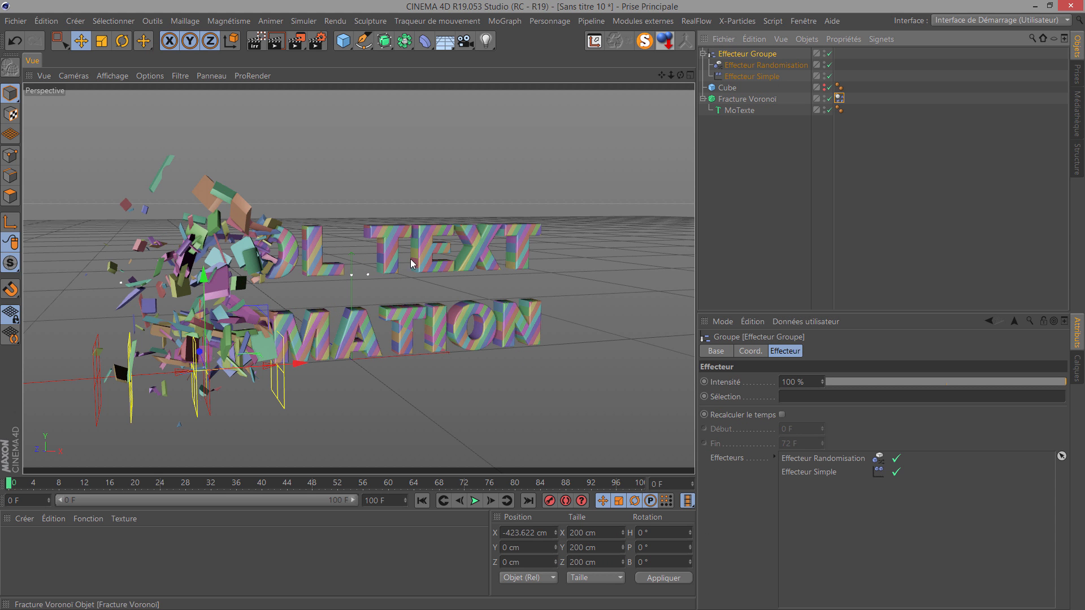
{"action": "left_click_drag", "start_coordinate": [301, 366], "coordinate": [120, 382]}
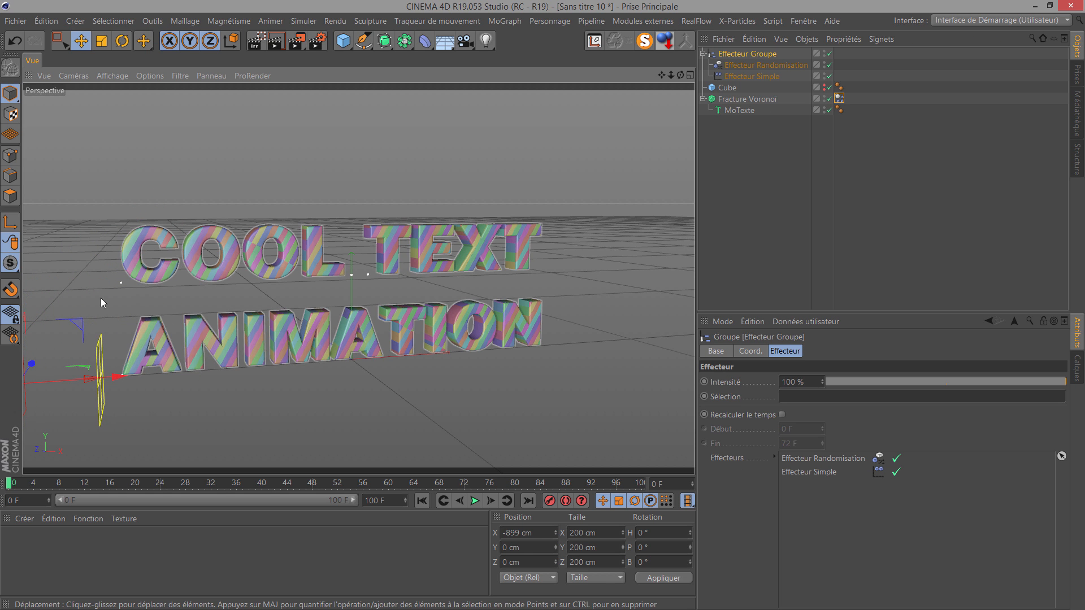
{"action": "left_click_drag", "start_coordinate": [663, 73], "coordinate": [542, 305]}
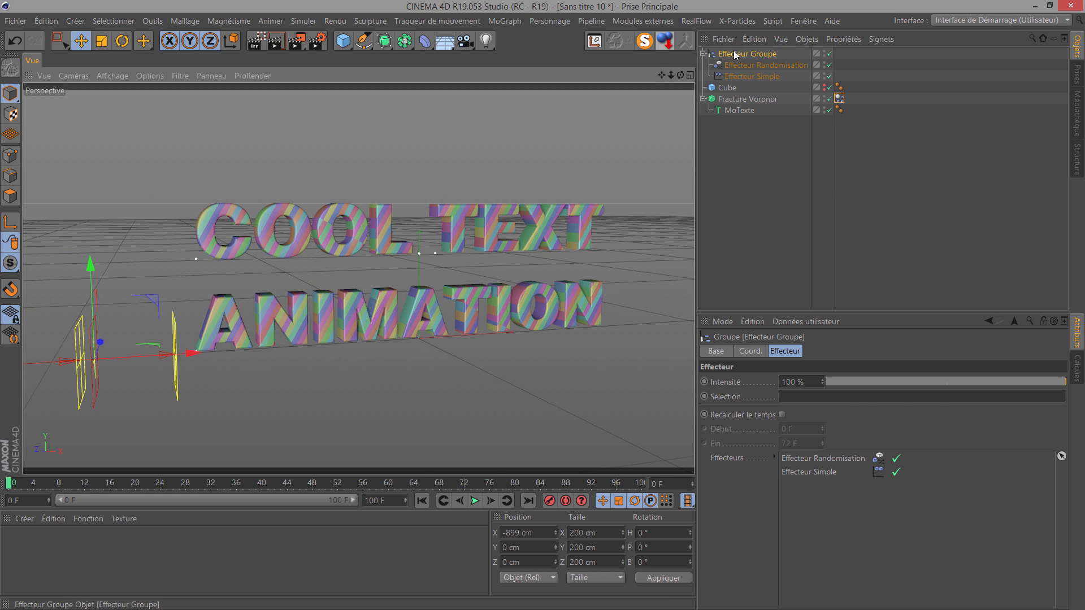
{"action": "left_click", "coordinate": [749, 351]}
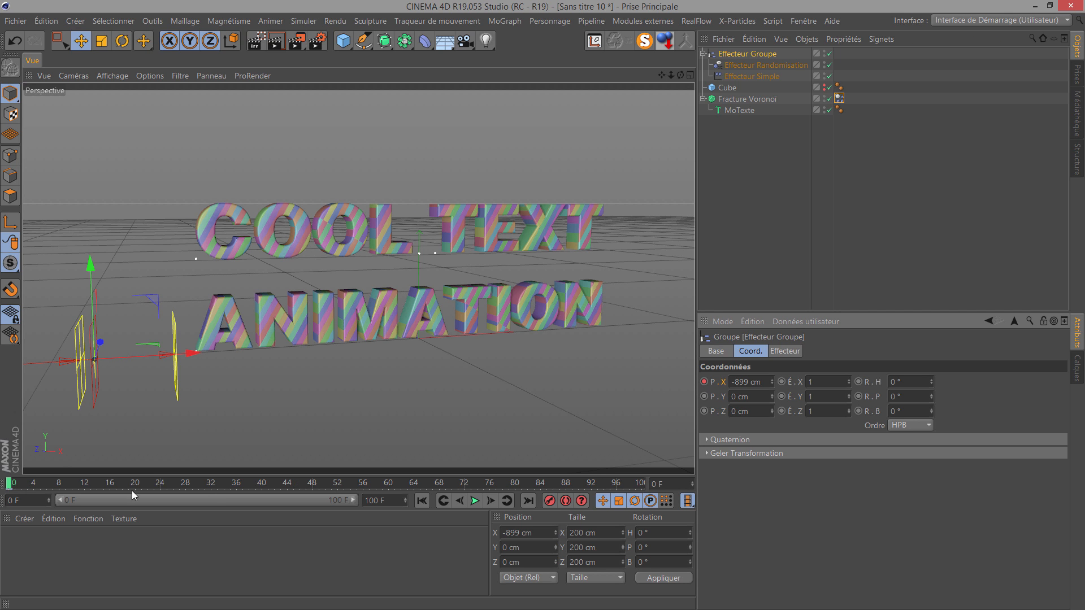
- At frame 100, move the Group effector along X past the text to about 1247 cm and keyframe its X position
{"action": "left_click_drag", "start_coordinate": [12, 484], "coordinate": [676, 492]}
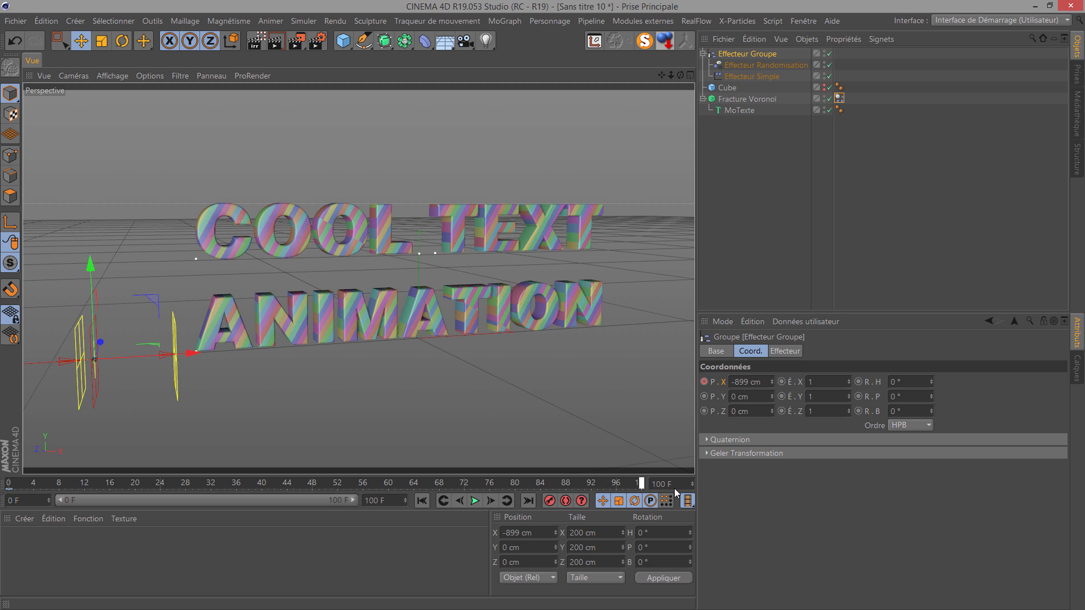
{"action": "left_click_drag", "start_coordinate": [189, 351], "coordinate": [544, 306]}
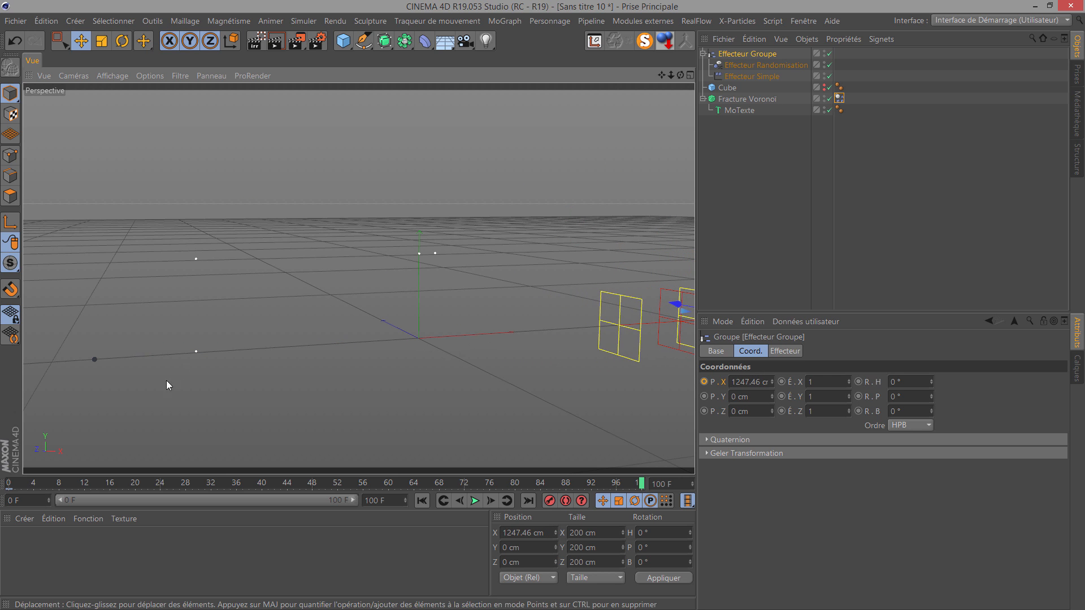
{"action": "left_click", "coordinate": [704, 381]}
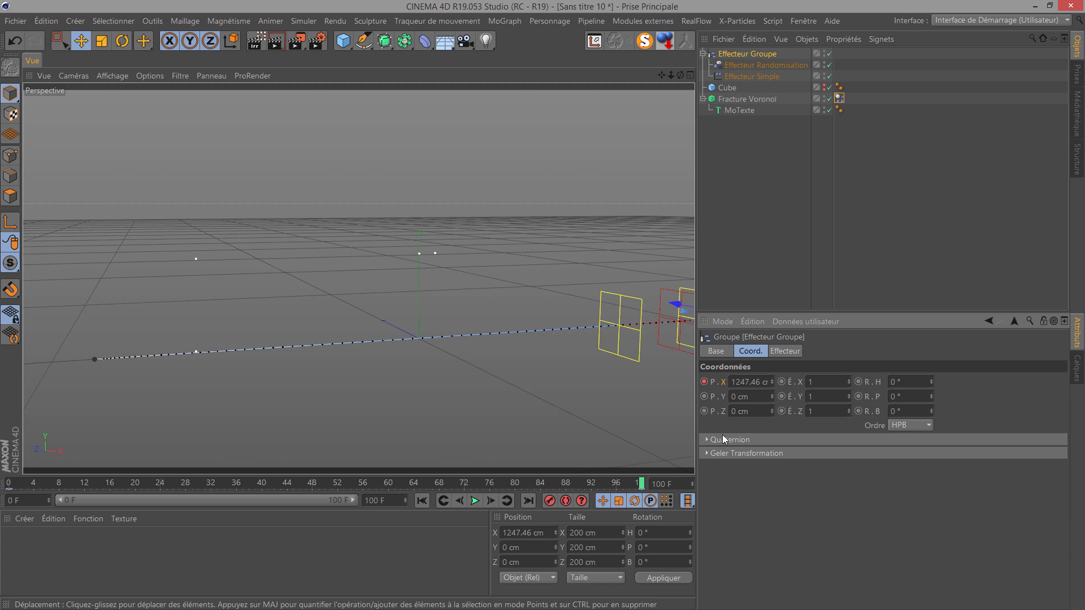
- Show the F-curve of the Group effector's X position, make both keys linear, and close the timeline window
{"action": "right_click", "coordinate": [722, 385]}
{"action": "mouse_move", "coordinate": [762, 357]}
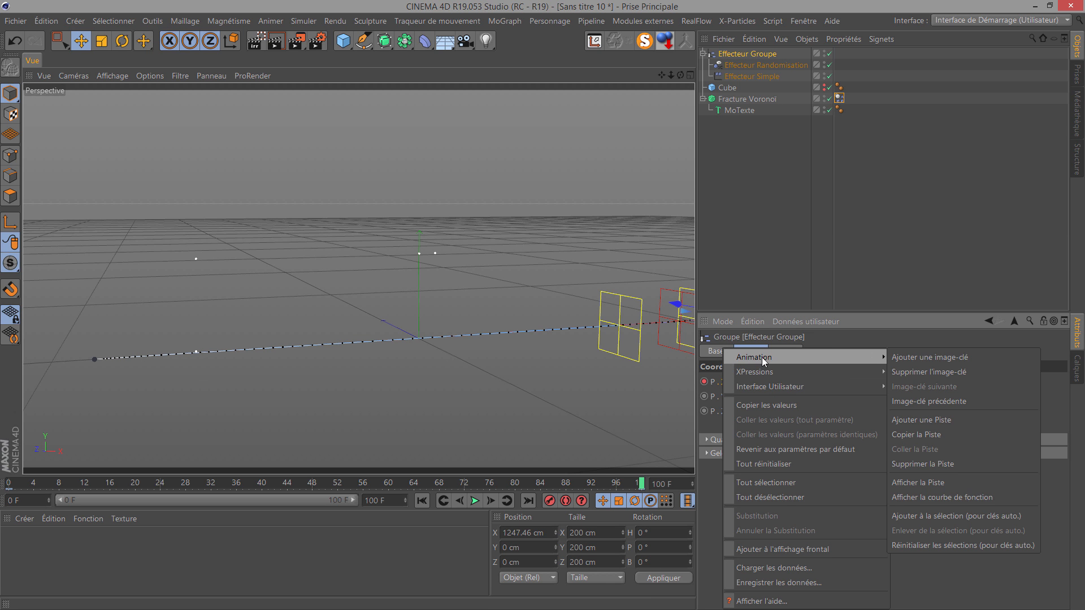
{"action": "left_click", "coordinate": [944, 498]}
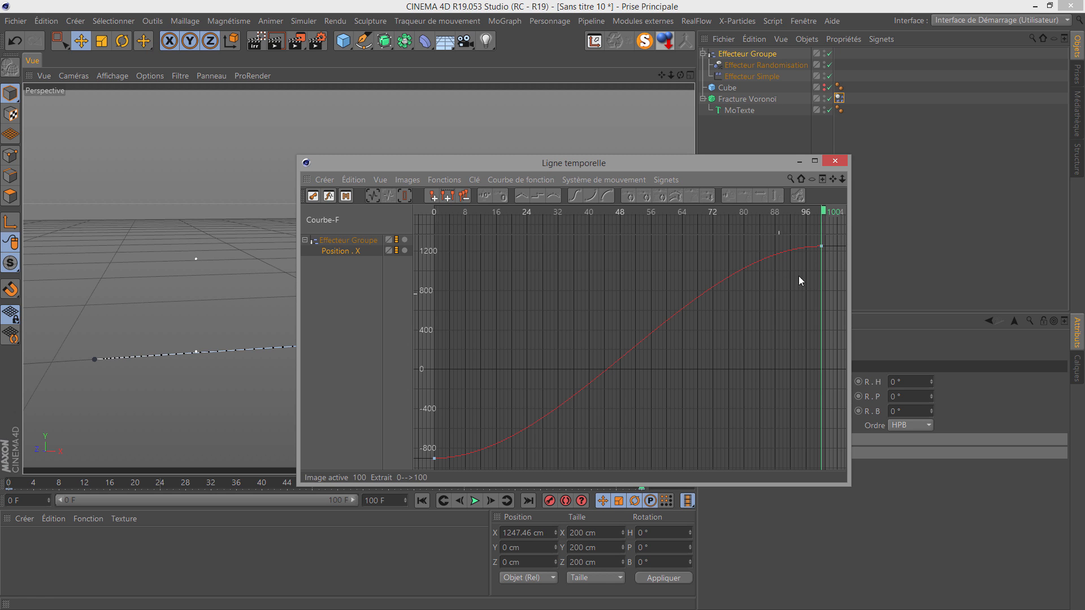
{"action": "left_click_drag", "start_coordinate": [824, 250], "coordinate": [462, 439]}
{"action": "left_click", "coordinate": [522, 196]}
{"action": "left_click", "coordinate": [835, 162]}
- Play the shatter animation from the start, stop it, and return to frame 0
{"action": "left_click", "coordinate": [421, 501]}
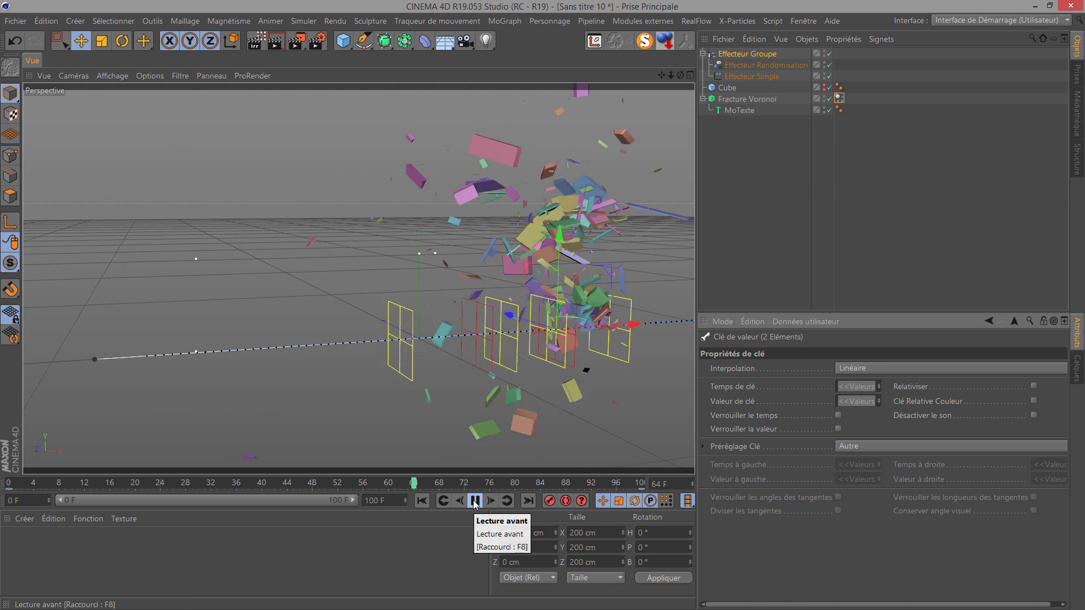
{"action": "left_click", "coordinate": [475, 505]}
{"action": "left_click", "coordinate": [421, 501]}
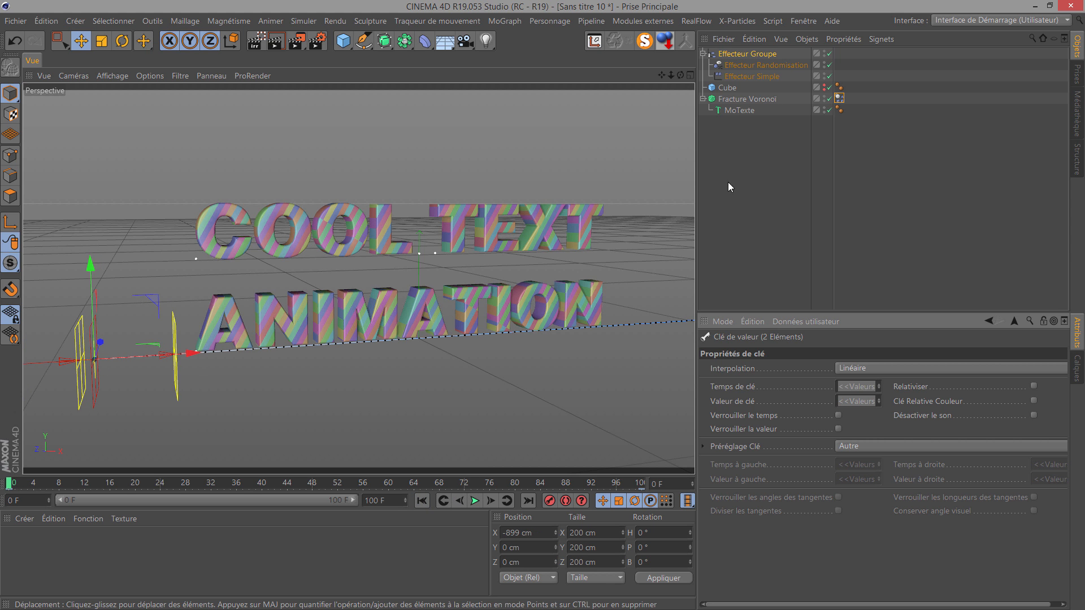
- Turn off fragment colouring (Colorer les Fragments) in the Voronoi Fracture's object properties
{"action": "left_click", "coordinate": [738, 100]}
{"action": "left_click", "coordinate": [897, 351]}
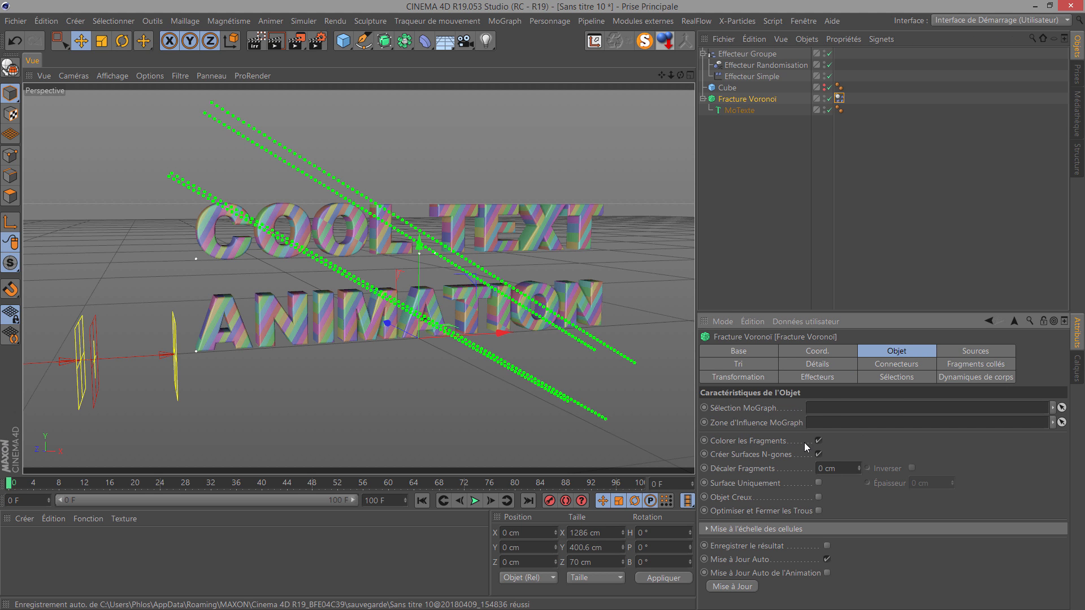
{"action": "left_click", "coordinate": [819, 441]}
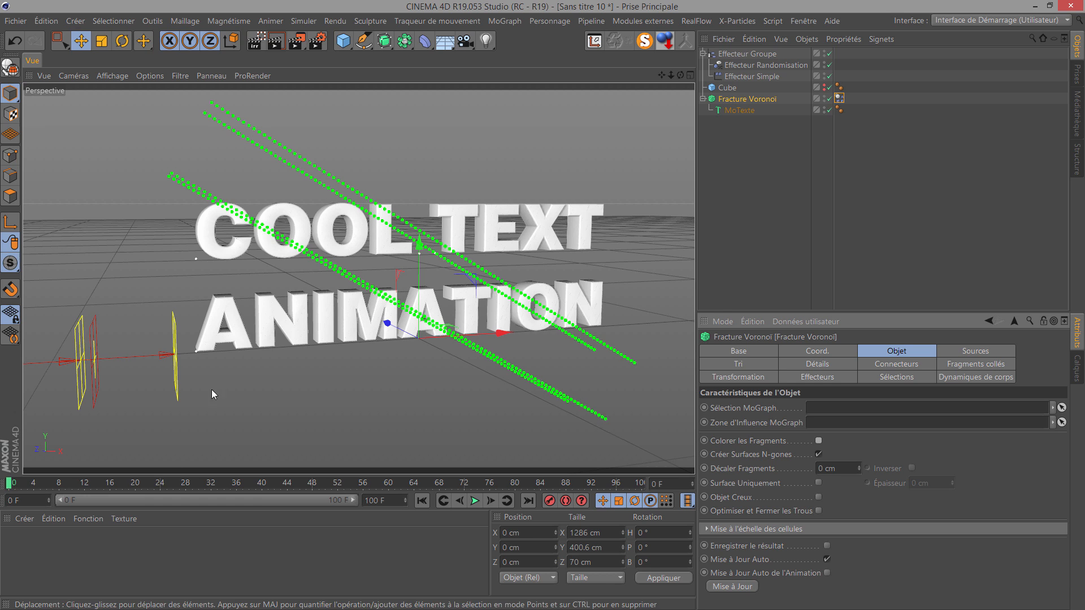
- Create a new material and apply it to the Voronoi Fracture object
{"action": "double_click", "coordinate": [23, 559]}
{"action": "left_click_drag", "start_coordinate": [17, 545], "coordinate": [774, 101]}
{"action": "left_click", "coordinate": [16, 544]}
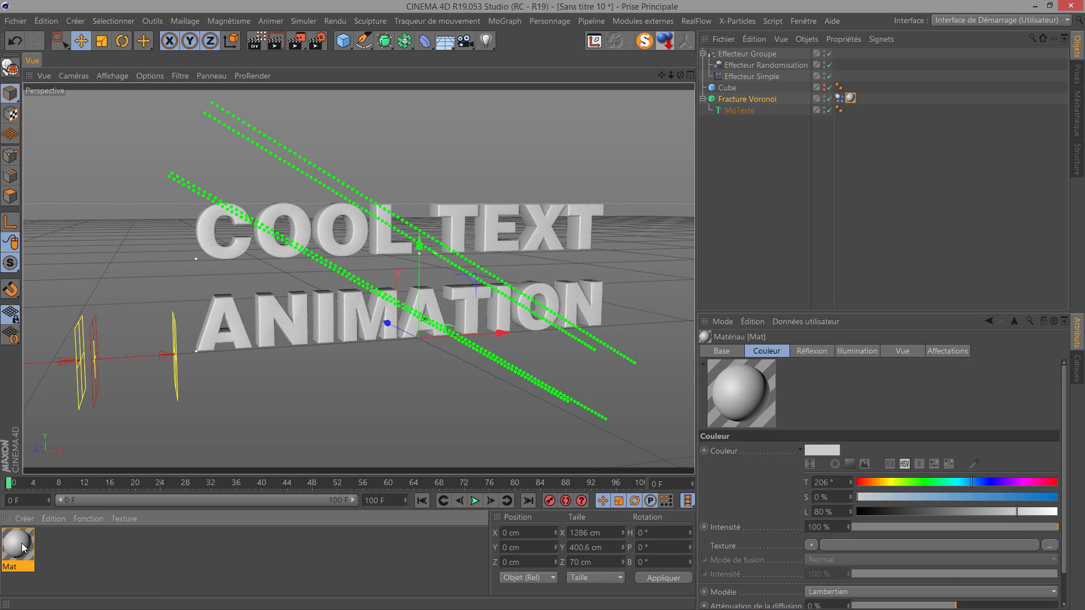
- Open the new material for editing, disable its Couleur channel and enable its Luminescence channel
{"action": "double_click", "coordinate": [16, 544]}
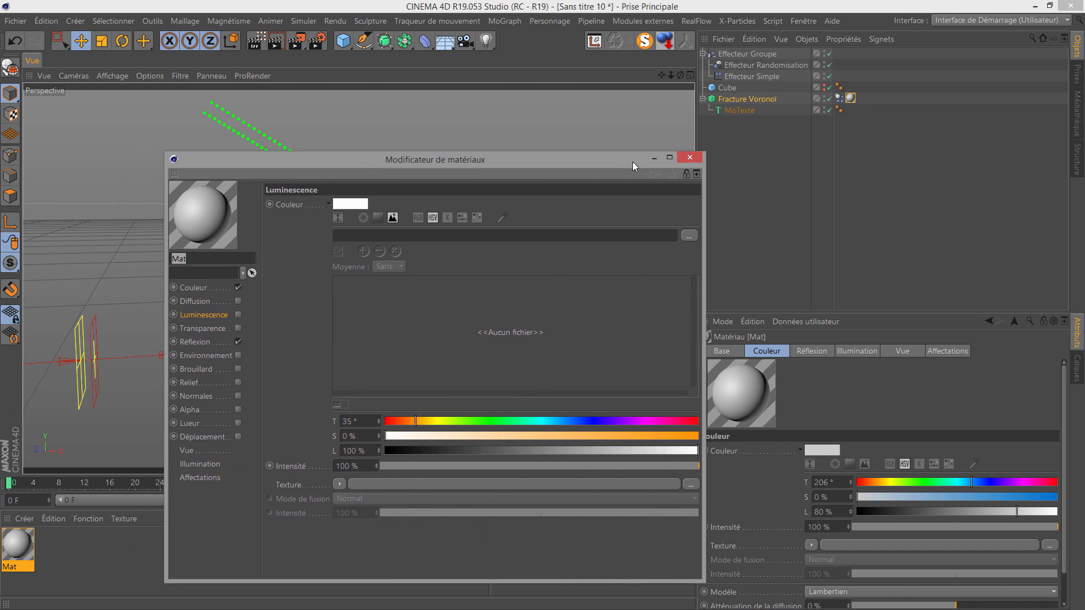
{"action": "left_click_drag", "start_coordinate": [532, 166], "coordinate": [751, 161]}
{"action": "left_click", "coordinate": [456, 274]}
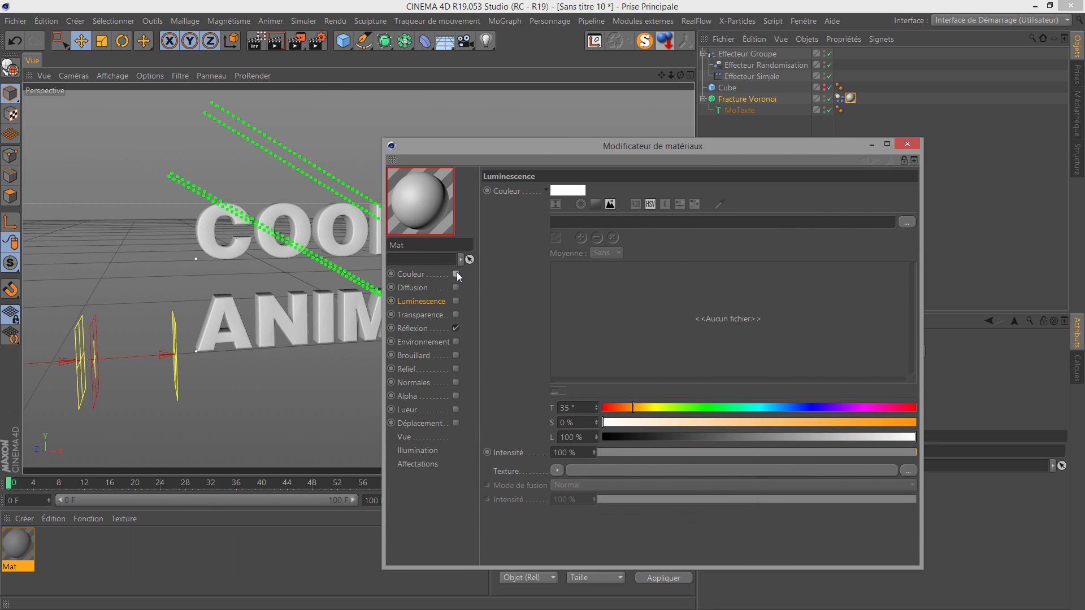
{"action": "left_click", "coordinate": [456, 302]}
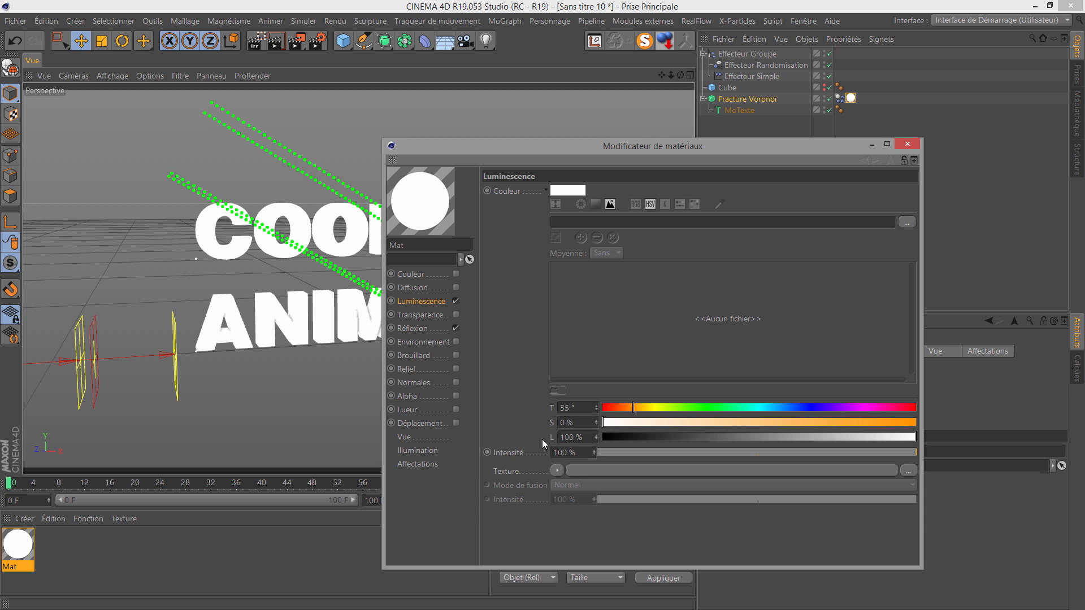
- Load the Dispersion Sous-Surfacique effect as the Luminescence channel's texture
{"action": "left_click", "coordinate": [557, 471]}
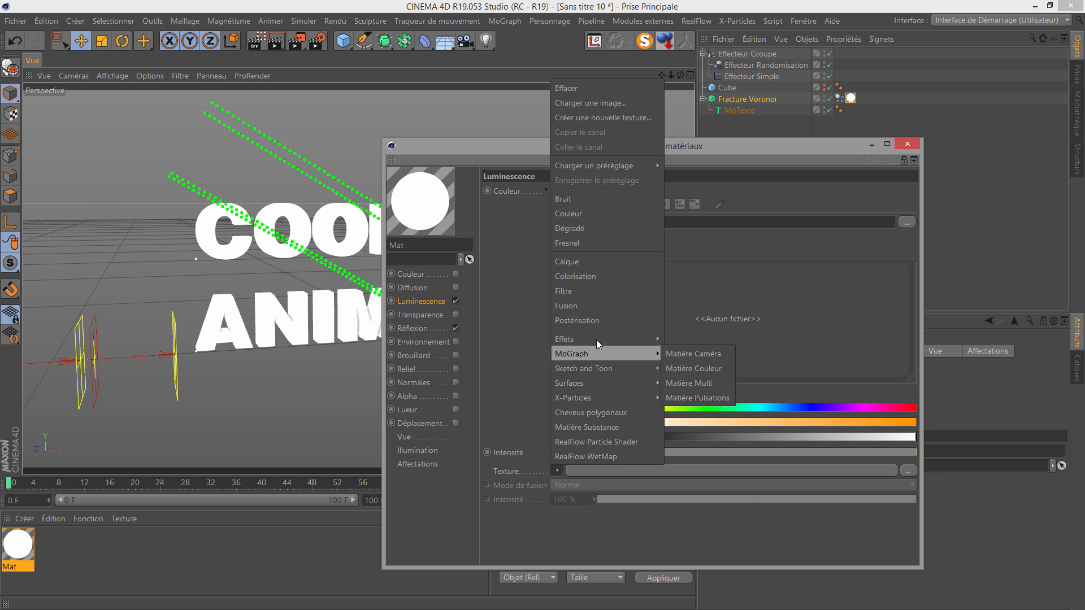
{"action": "mouse_move", "coordinate": [595, 339]}
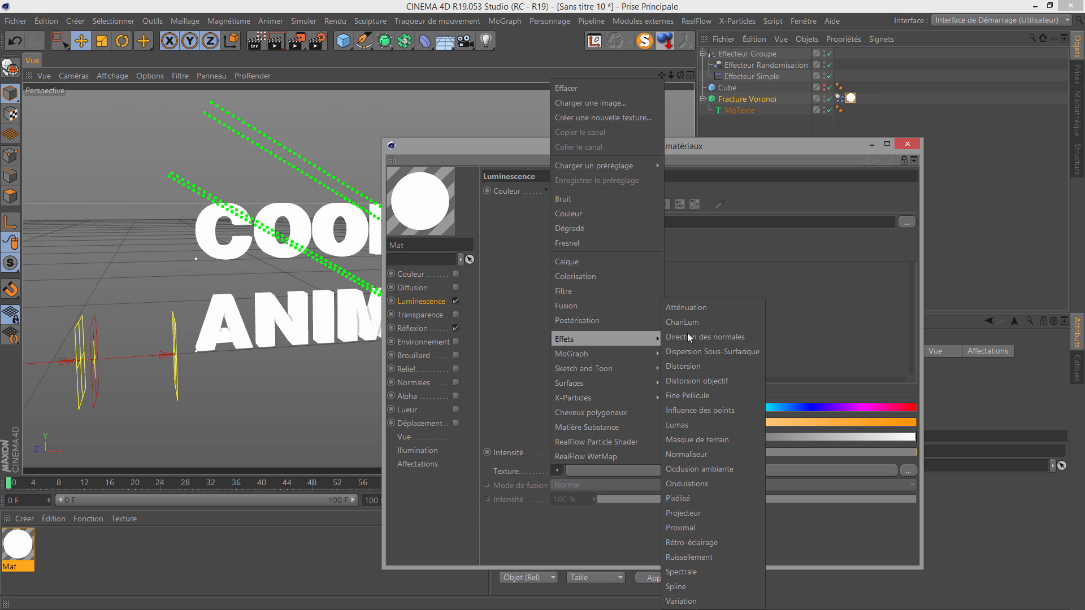
{"action": "left_click", "coordinate": [712, 351]}
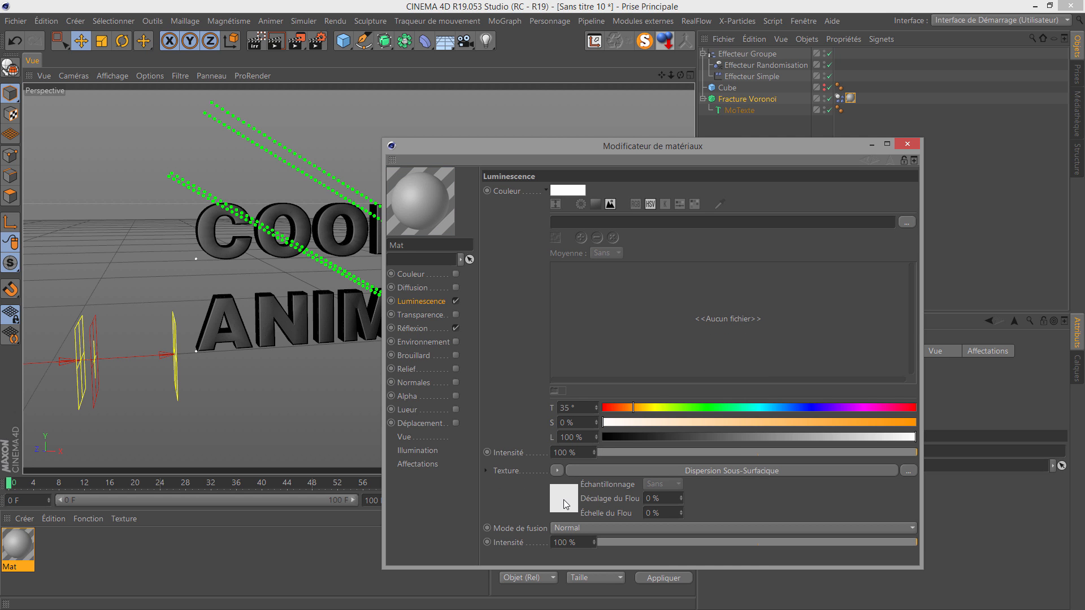
- Set the subsurface scattering colour to orange with 87 % saturation and 87 % lightness
{"action": "left_click", "coordinate": [565, 504]}
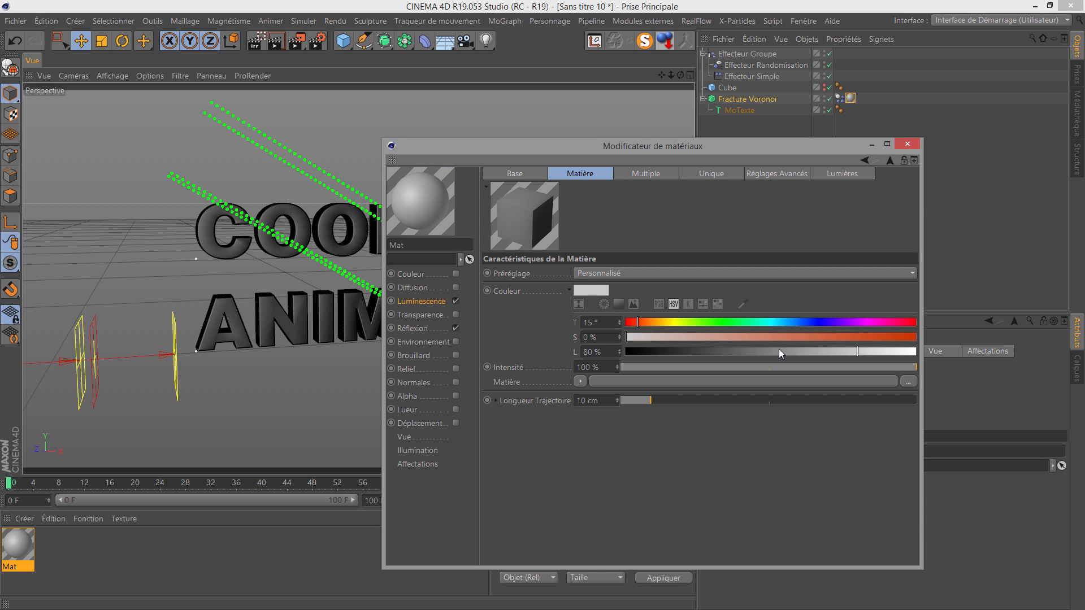
{"action": "left_click", "coordinate": [838, 337]}
{"action": "left_click_drag", "start_coordinate": [858, 352], "coordinate": [878, 352]}
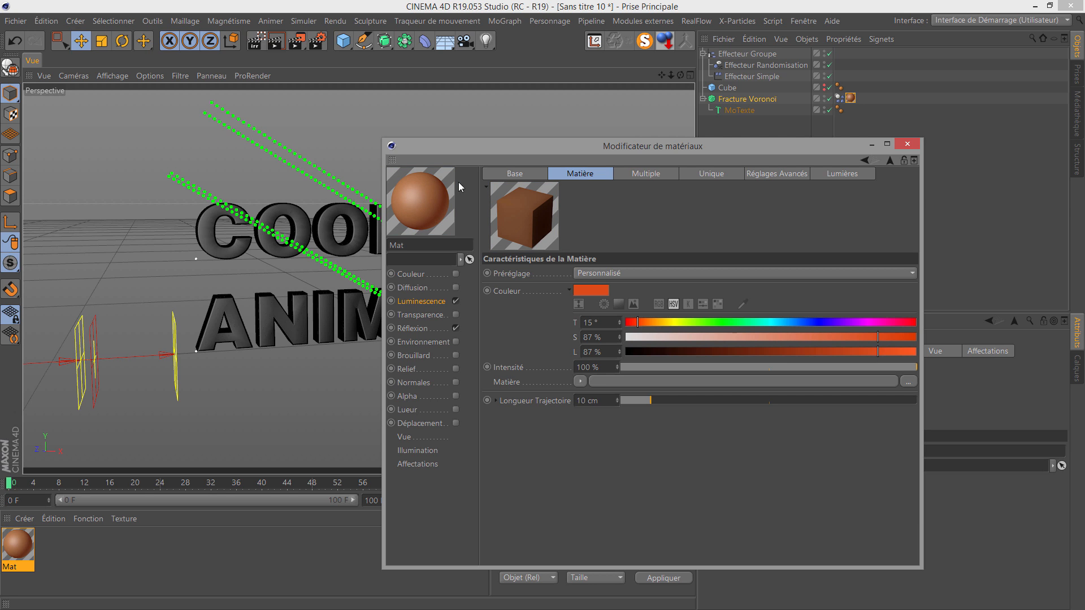
- Set the subsurface scattering path length to 25 cm and enable Évaluation Rapide for multiple scattering
{"action": "double_click", "coordinate": [612, 403]}
{"action": "type", "text": "25"}
{"action": "key", "text": "Return"}
{"action": "left_click", "coordinate": [650, 173]}
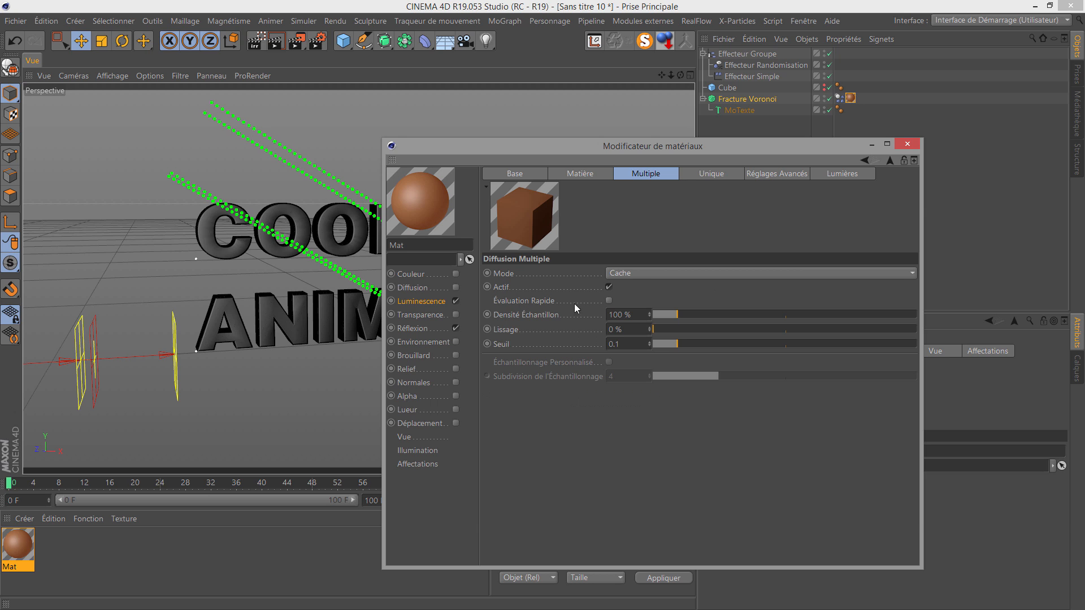
{"action": "left_click", "coordinate": [609, 300]}
- Set the Réflexion channel's default specular to Largeur 40 %, Atténuation -10 %, Largeur interne 10 % and Intensité spéculaire about 71 %
{"action": "left_click", "coordinate": [414, 330]}
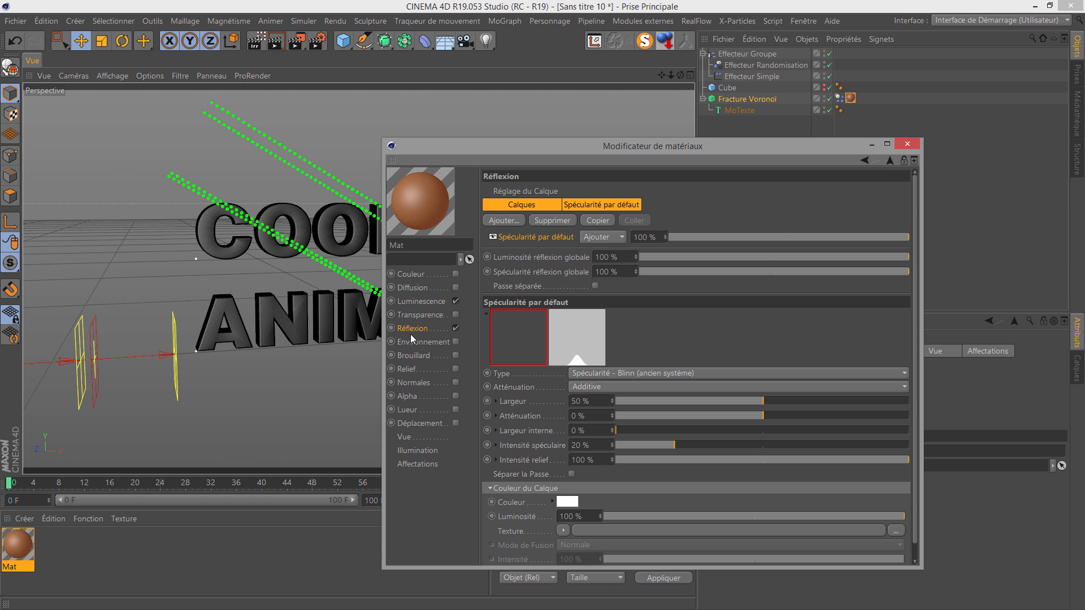
{"action": "double_click", "coordinate": [593, 402]}
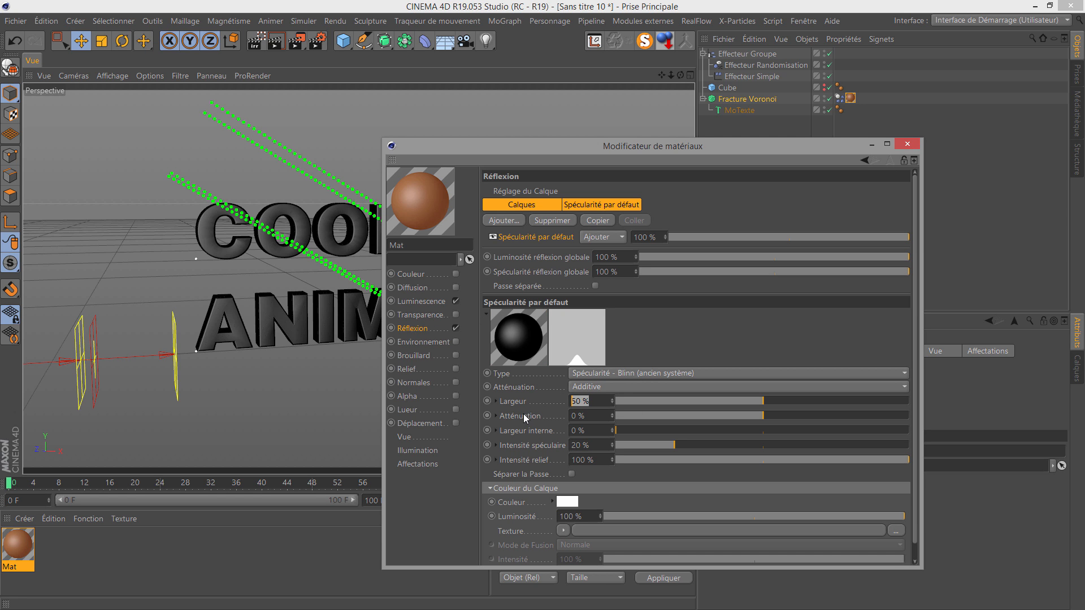
{"action": "type", "text": "40"}
{"action": "double_click", "coordinate": [600, 417]}
{"action": "type", "text": "-10"}
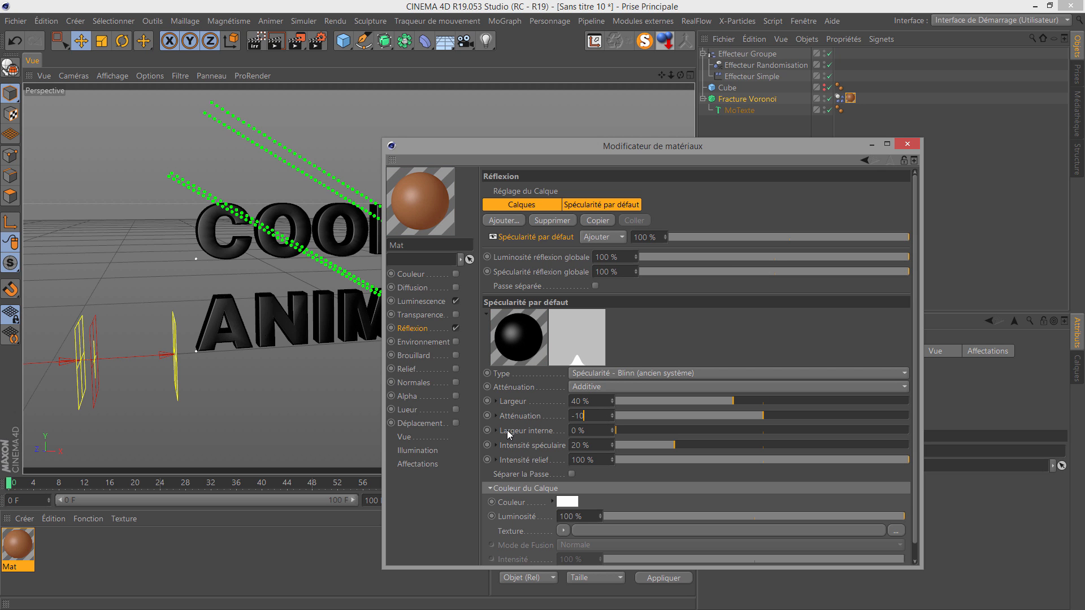
{"action": "double_click", "coordinate": [591, 431]}
{"action": "type", "text": "10"}
{"action": "left_click", "coordinate": [665, 446]}
{"action": "left_click_drag", "start_coordinate": [675, 446], "coordinate": [816, 449]}
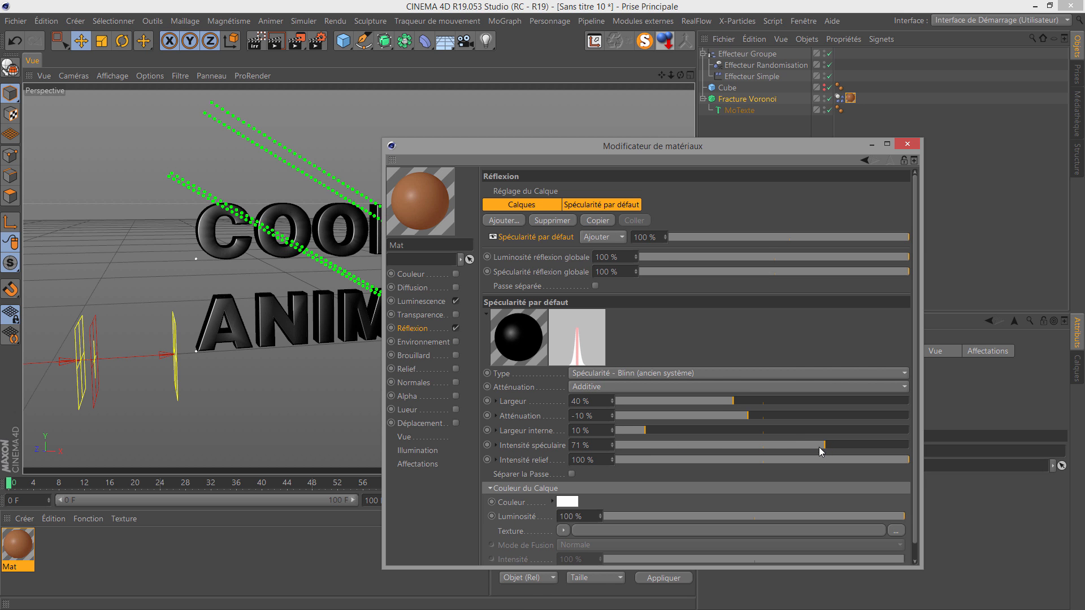
{"action": "left_click", "coordinate": [908, 145]}
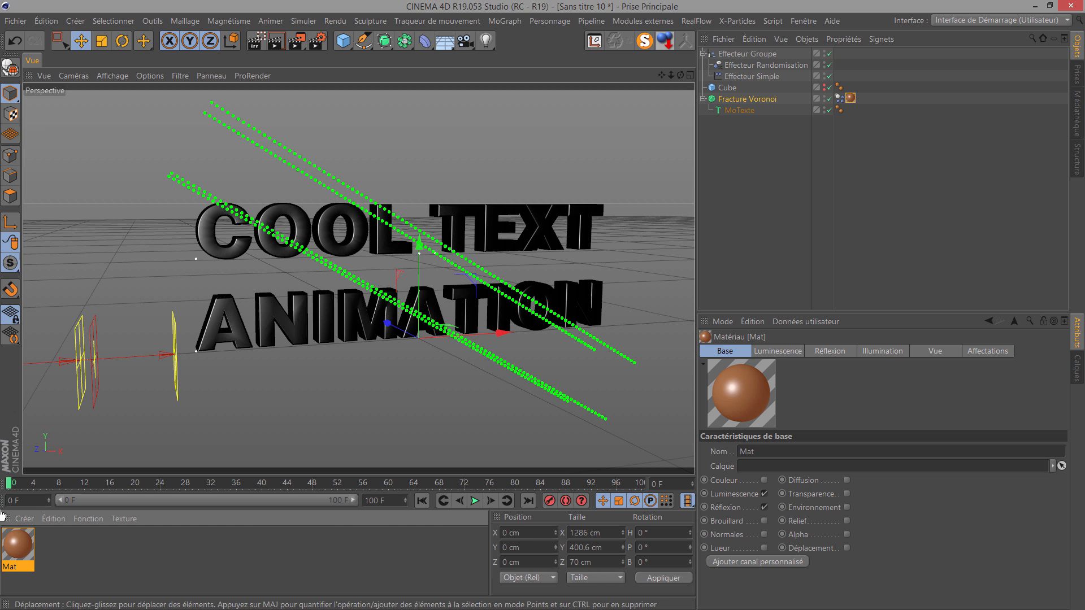
- Enable the material's Relief channel with a Bruit texture and set its noise type to Stupl
{"action": "double_click", "coordinate": [20, 549]}
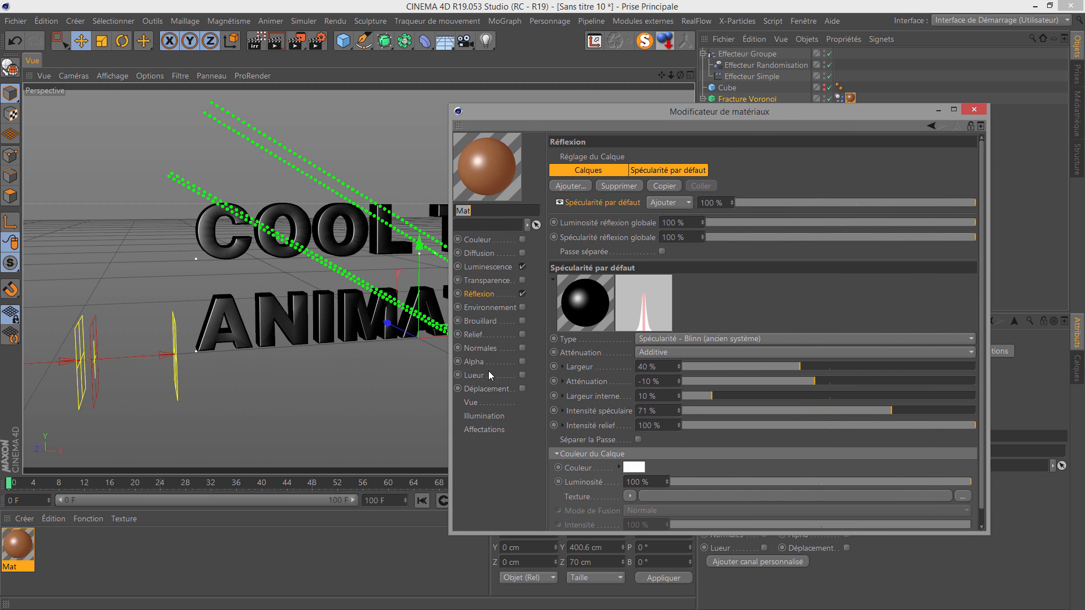
{"action": "left_click", "coordinate": [523, 334]}
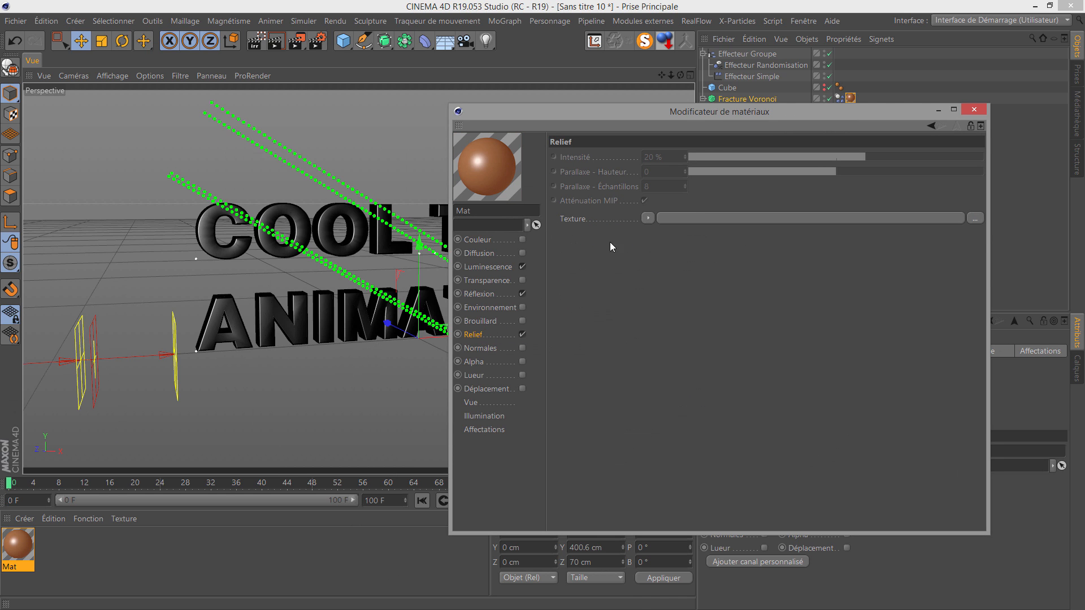
{"action": "left_click", "coordinate": [648, 218]}
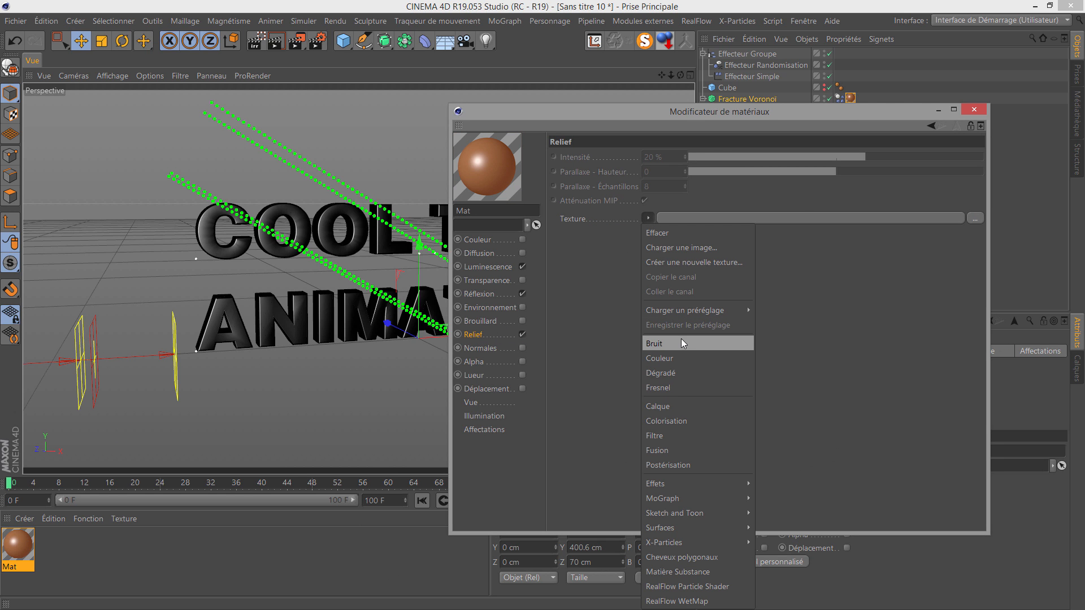
{"action": "left_click", "coordinate": [680, 344]}
{"action": "left_click", "coordinate": [659, 245]}
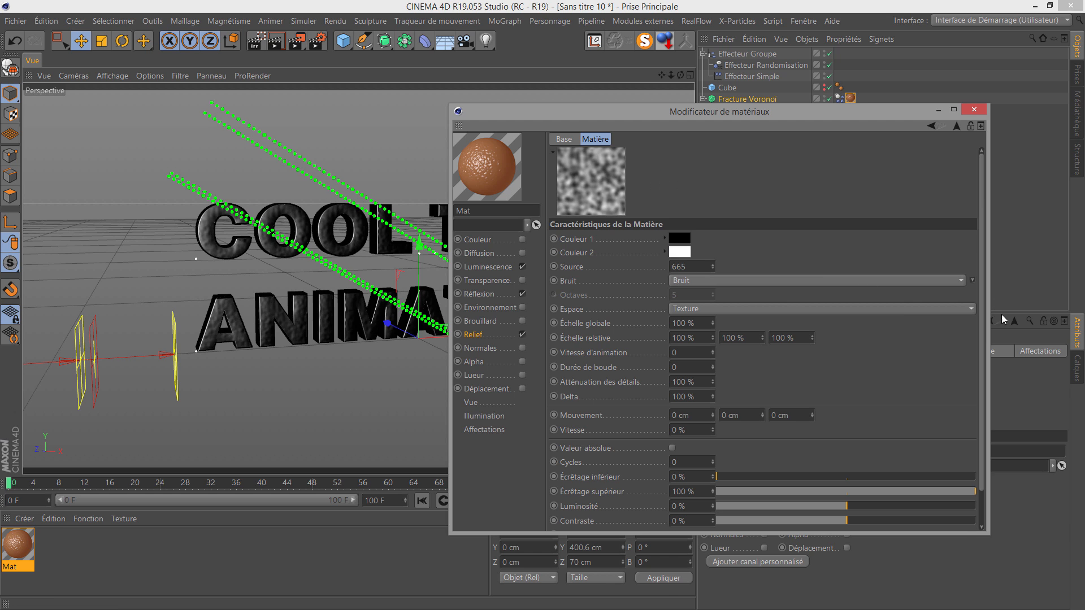
{"action": "left_click", "coordinate": [959, 280]}
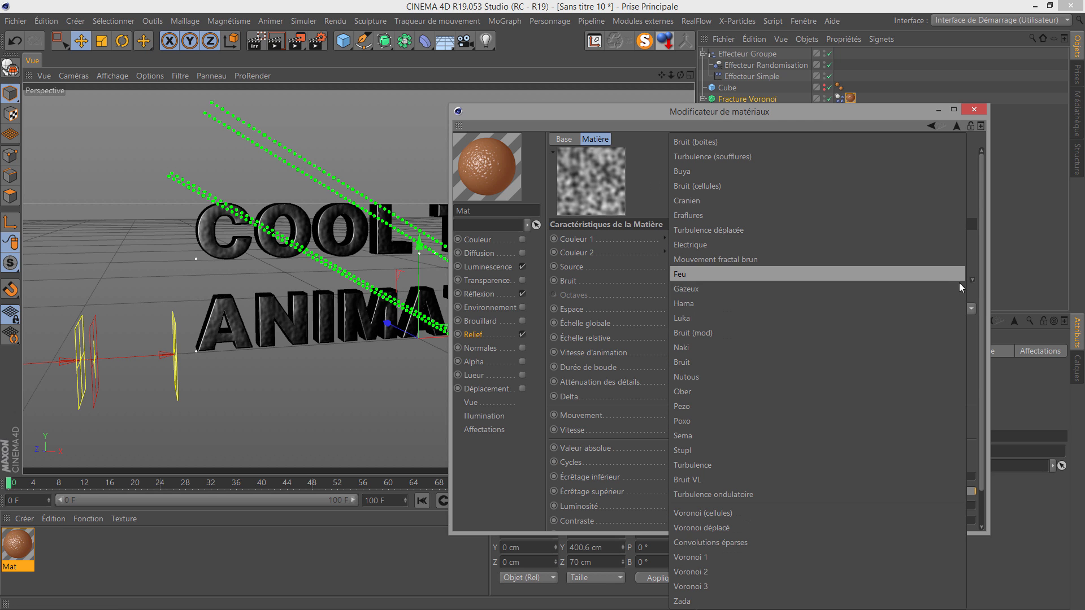
{"action": "left_click", "coordinate": [829, 451]}
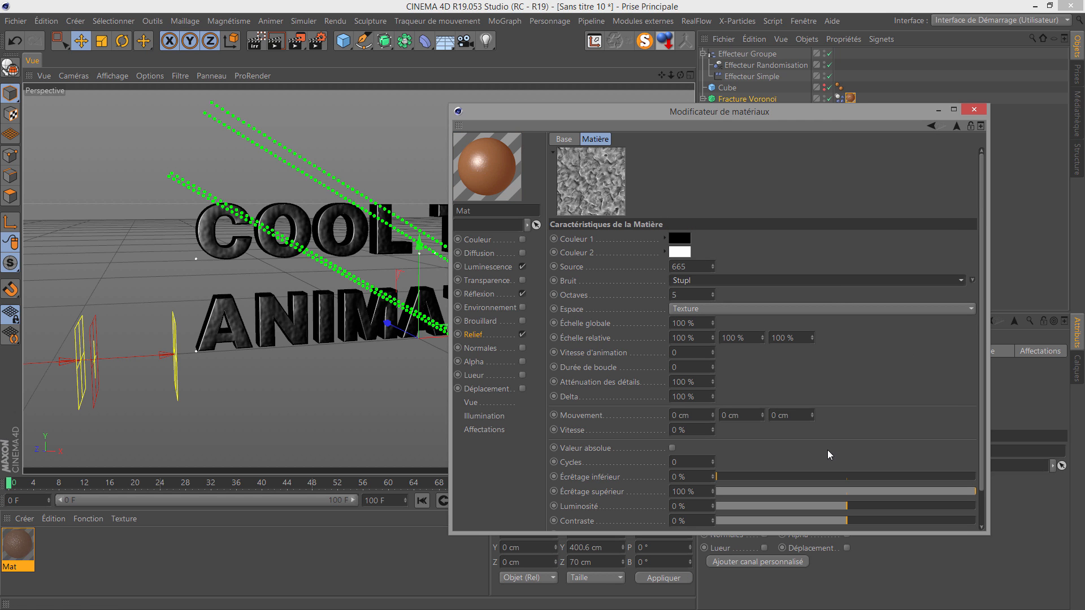
- Invert the relief noise colours, making Couleur 1 white and Couleur 2 black, and close the material editor
{"action": "left_click", "coordinate": [682, 245]}
{"action": "left_click_drag", "start_coordinate": [685, 264], "coordinate": [811, 279]}
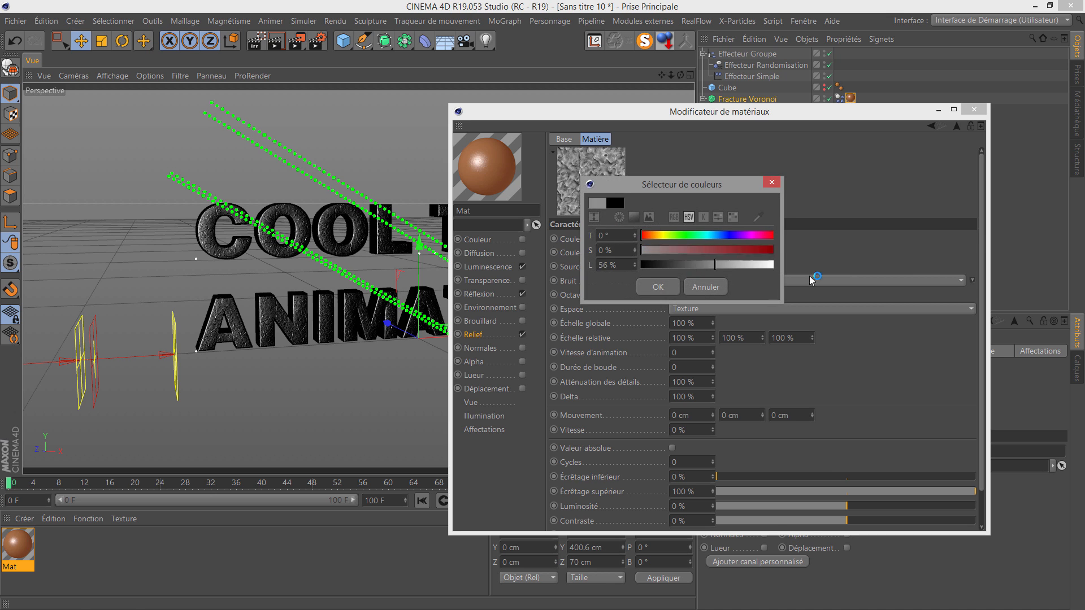
{"action": "left_click", "coordinate": [654, 283]}
{"action": "left_click", "coordinate": [679, 252]}
{"action": "left_click_drag", "start_coordinate": [684, 277], "coordinate": [603, 286]}
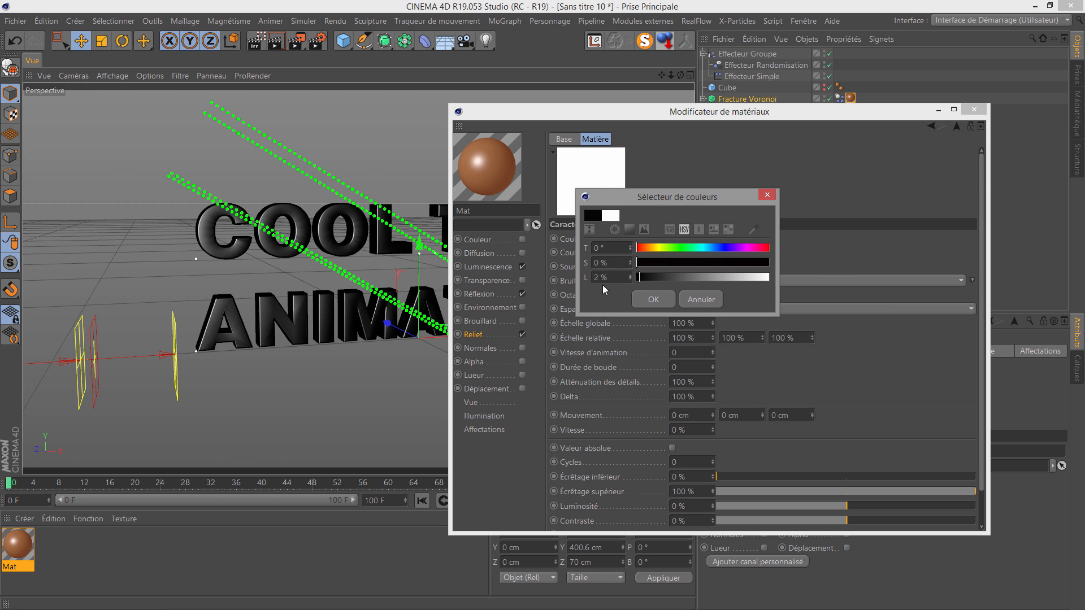
{"action": "left_click", "coordinate": [654, 300]}
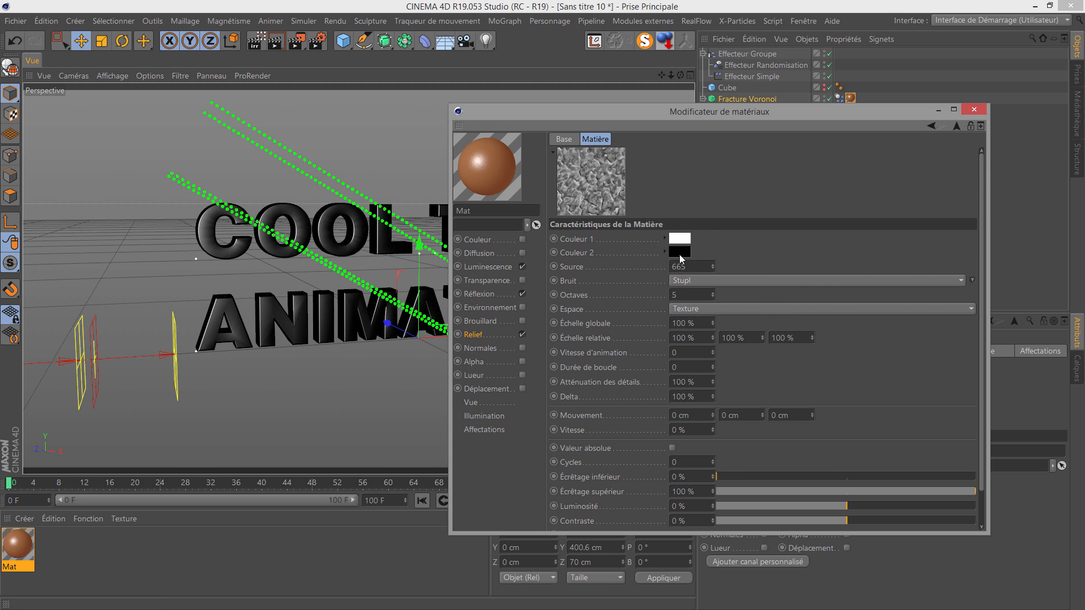
{"action": "left_click", "coordinate": [975, 110]}
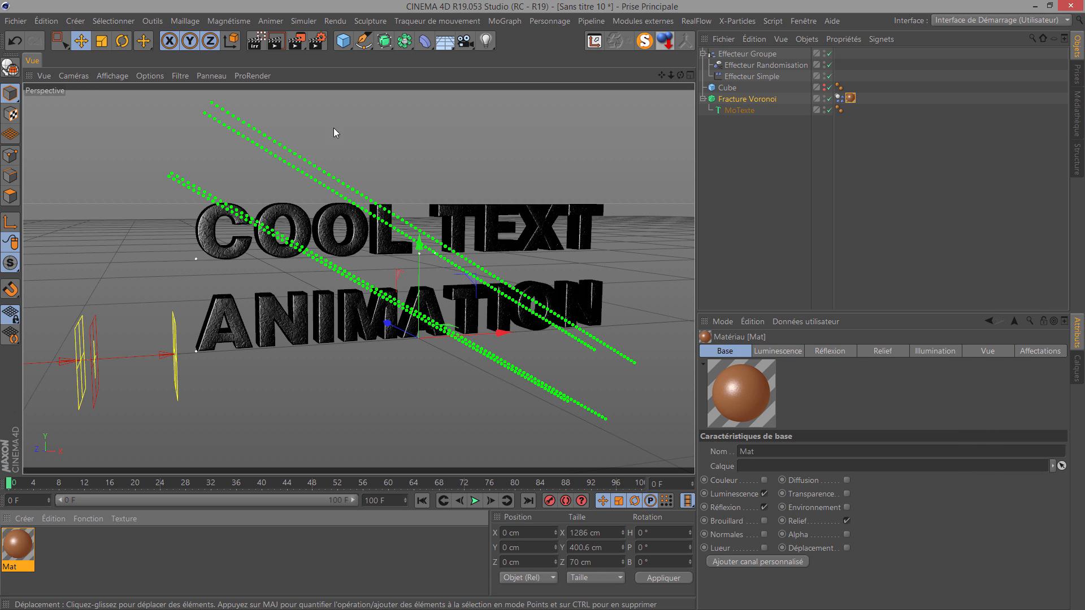
- Add a light of type Surfacique and widen its rectangle to slightly more than the width of the text
{"action": "left_click", "coordinate": [486, 40]}
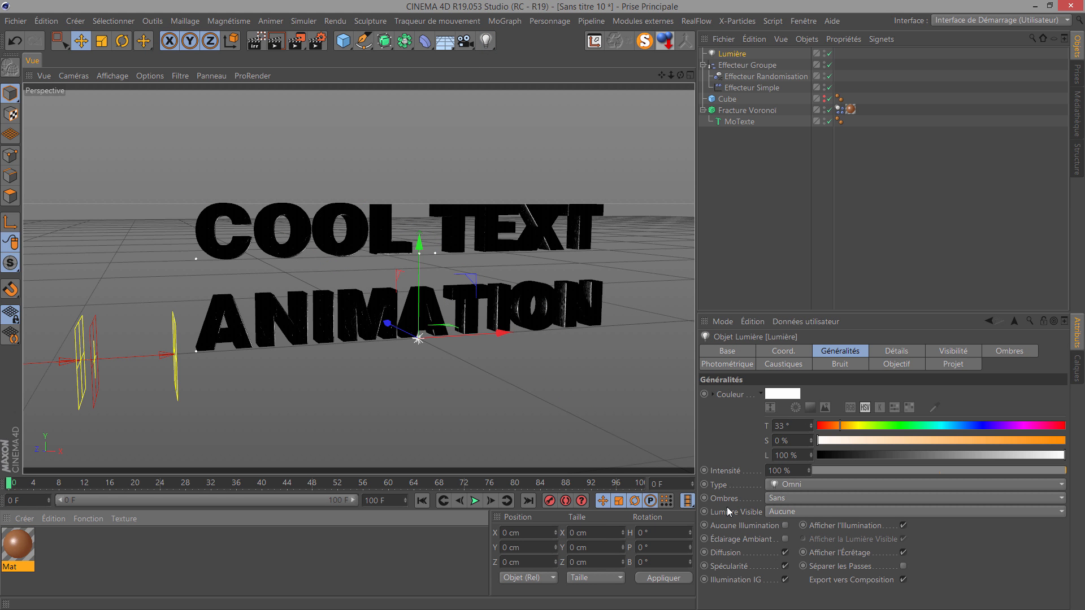
{"action": "left_click", "coordinate": [784, 487]}
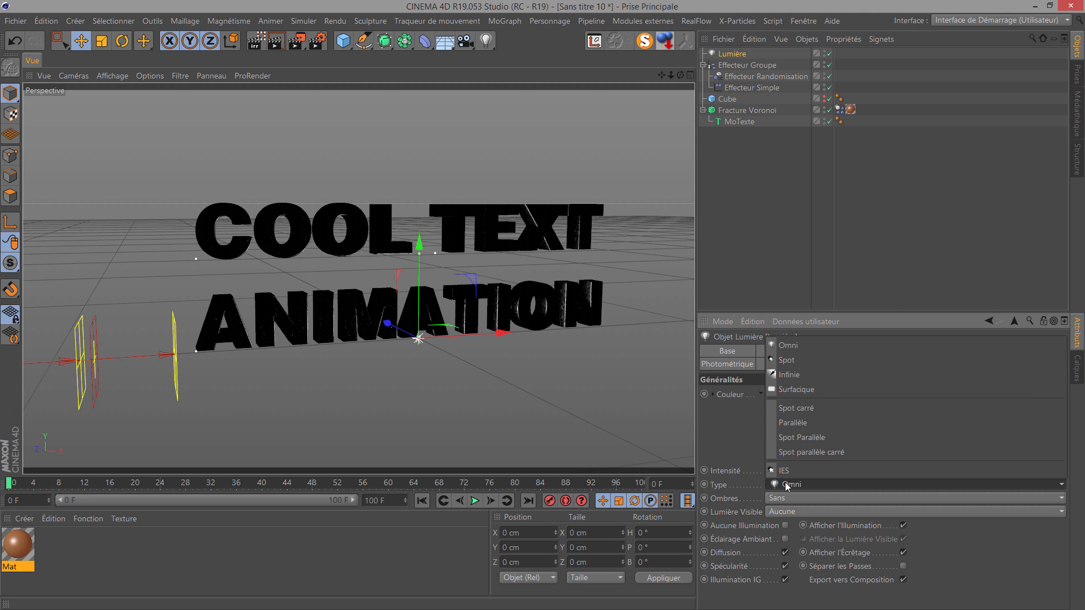
{"action": "left_click", "coordinate": [786, 389]}
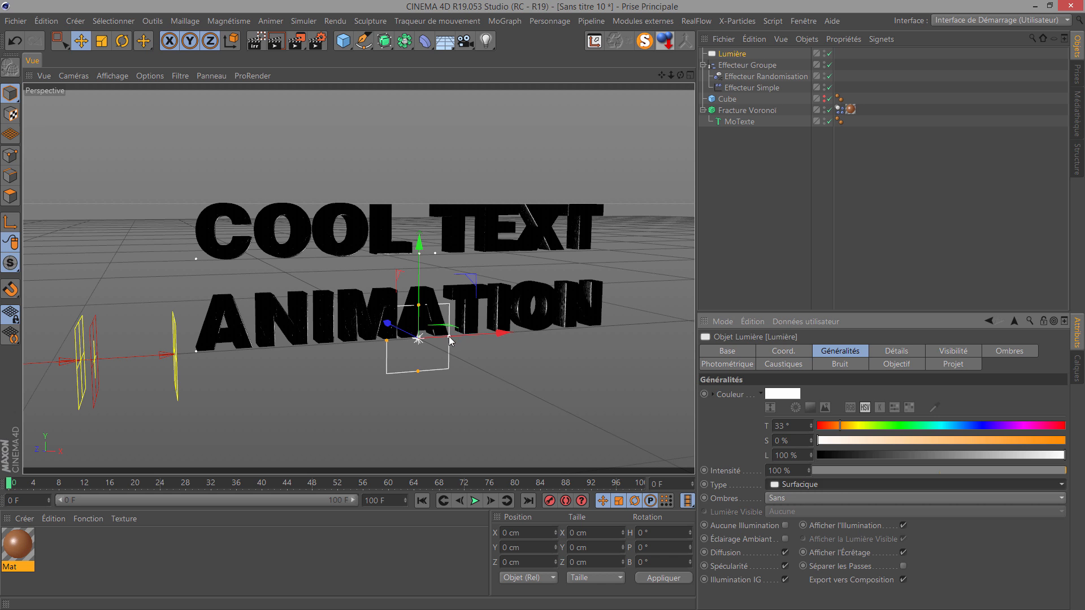
{"action": "left_click_drag", "start_coordinate": [597, 327], "coordinate": [626, 324]}
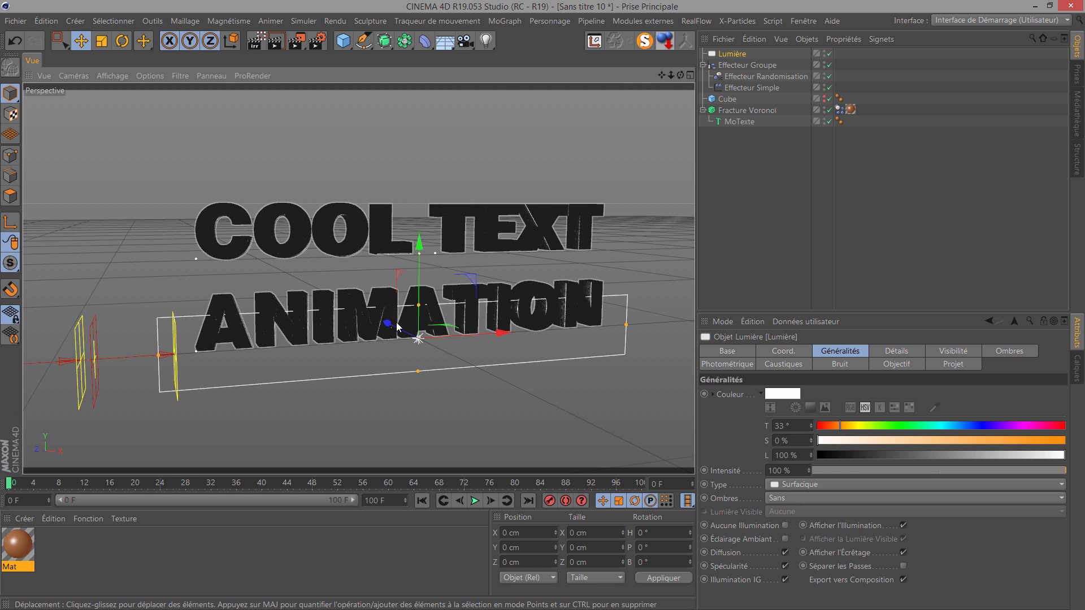
- Move the area light along Z to about 1722 cm and raise it to about 180 cm in Y
{"action": "left_click_drag", "start_coordinate": [386, 323], "coordinate": [299, 274]}
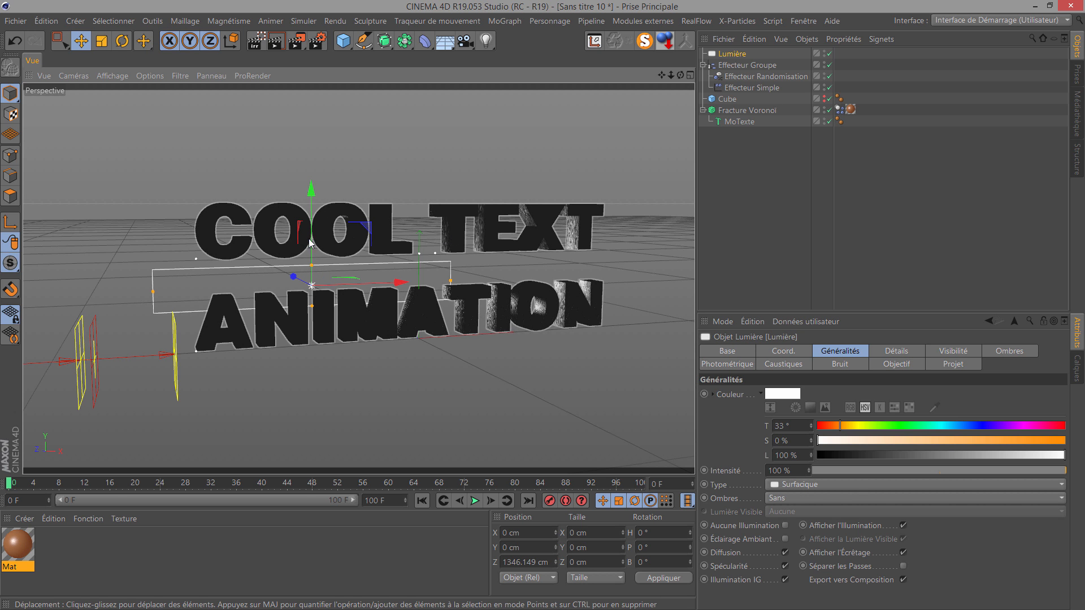
{"action": "left_click_drag", "start_coordinate": [293, 276], "coordinate": [276, 261]}
{"action": "left_click_drag", "start_coordinate": [293, 192], "coordinate": [293, 158]}
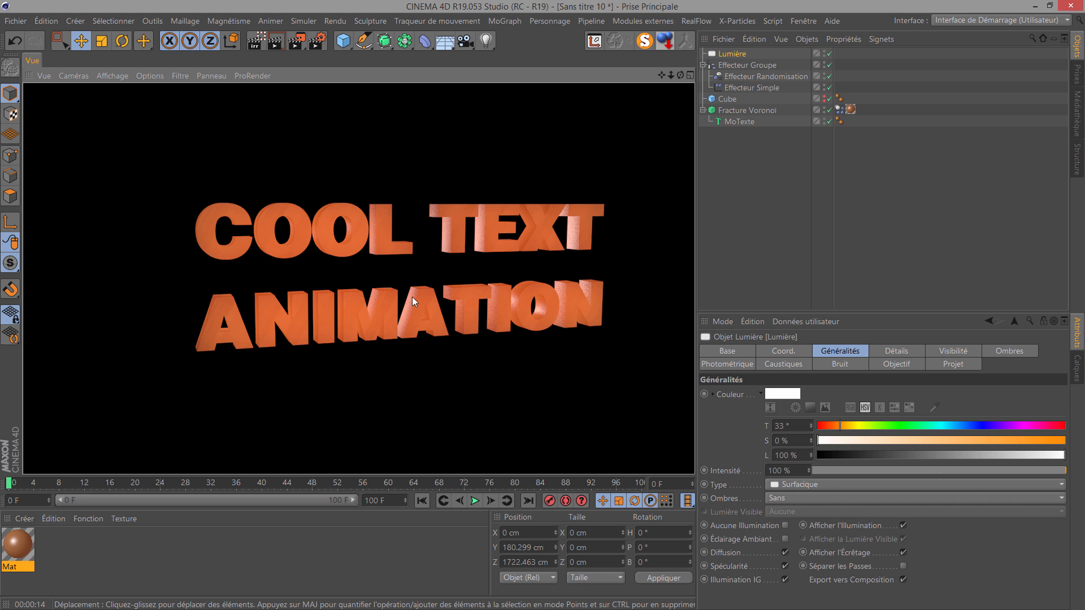
- Set the path length of the material's Luminescence subsurface scattering to 35 cm and render the viewport
{"action": "left_click", "coordinate": [15, 551]}
{"action": "double_click", "coordinate": [16, 547]}
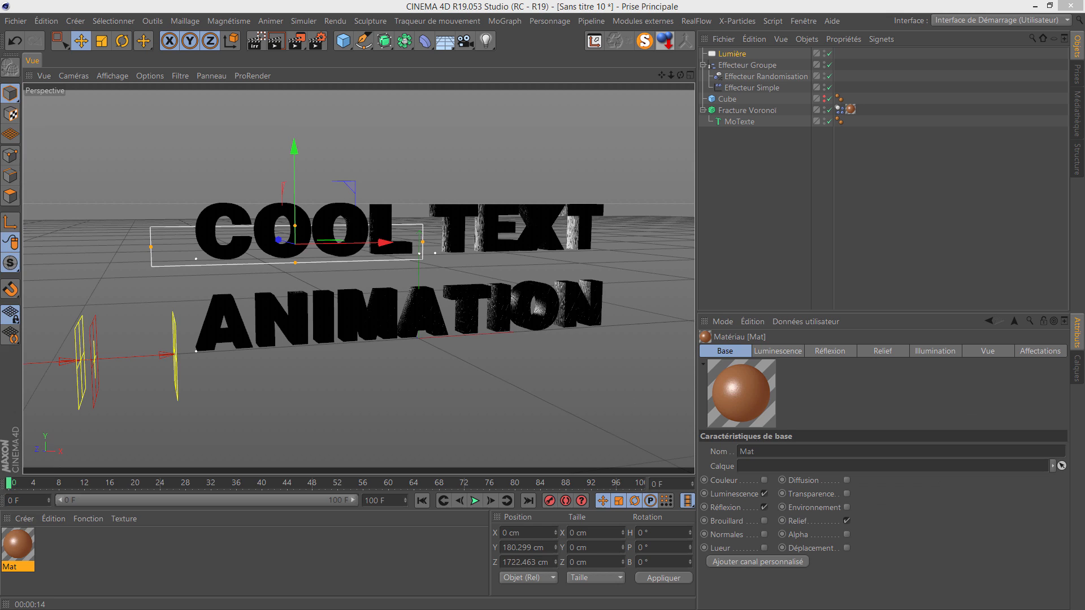
{"action": "left_click_drag", "start_coordinate": [531, 170], "coordinate": [620, 140]}
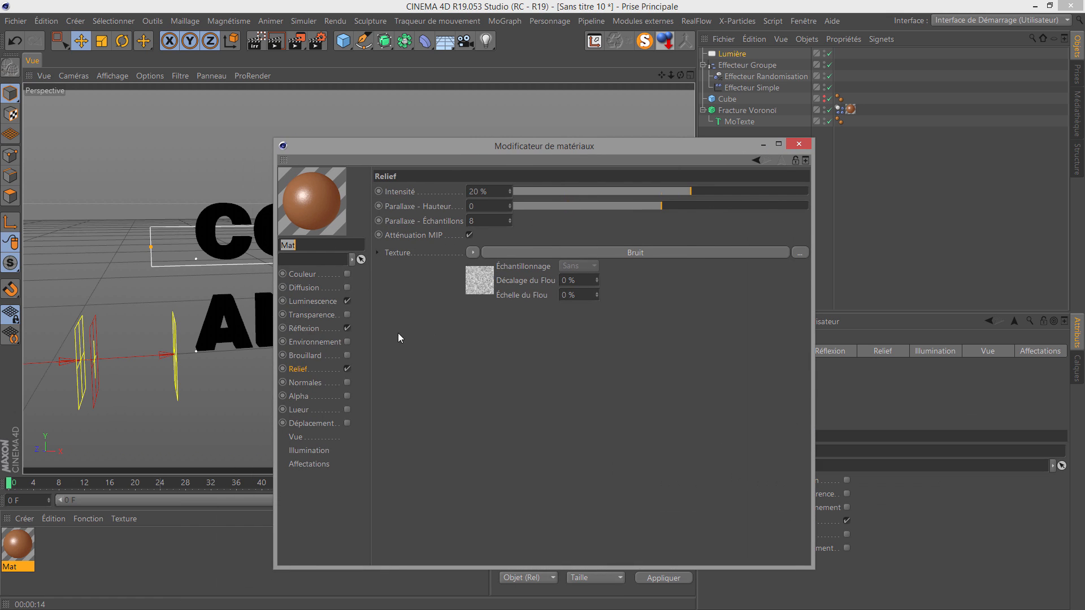
{"action": "left_click", "coordinate": [311, 303]}
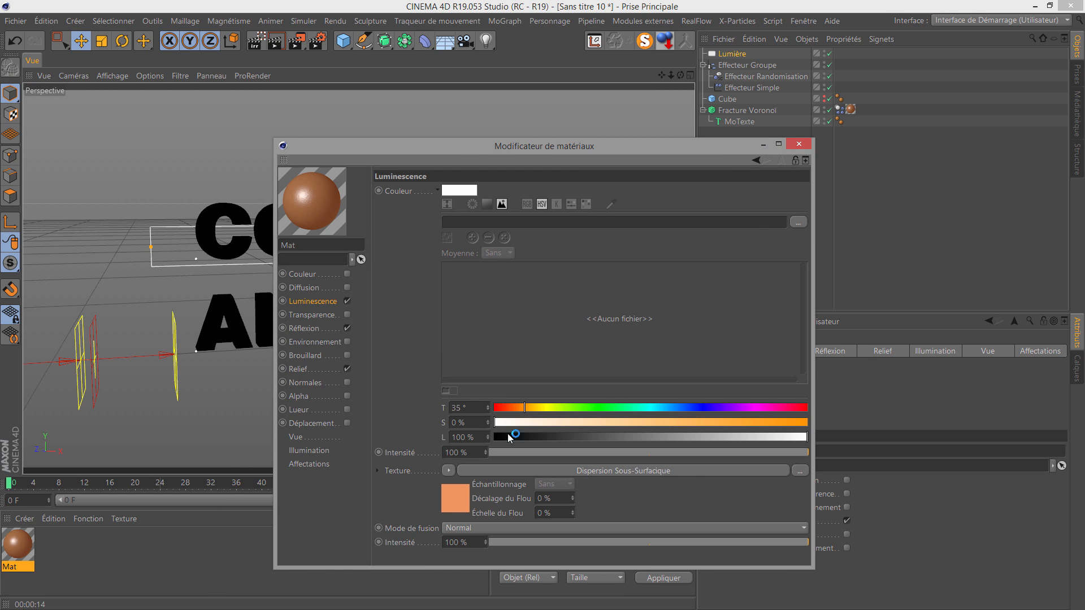
{"action": "left_click", "coordinate": [452, 484]}
{"action": "double_click", "coordinate": [498, 400]}
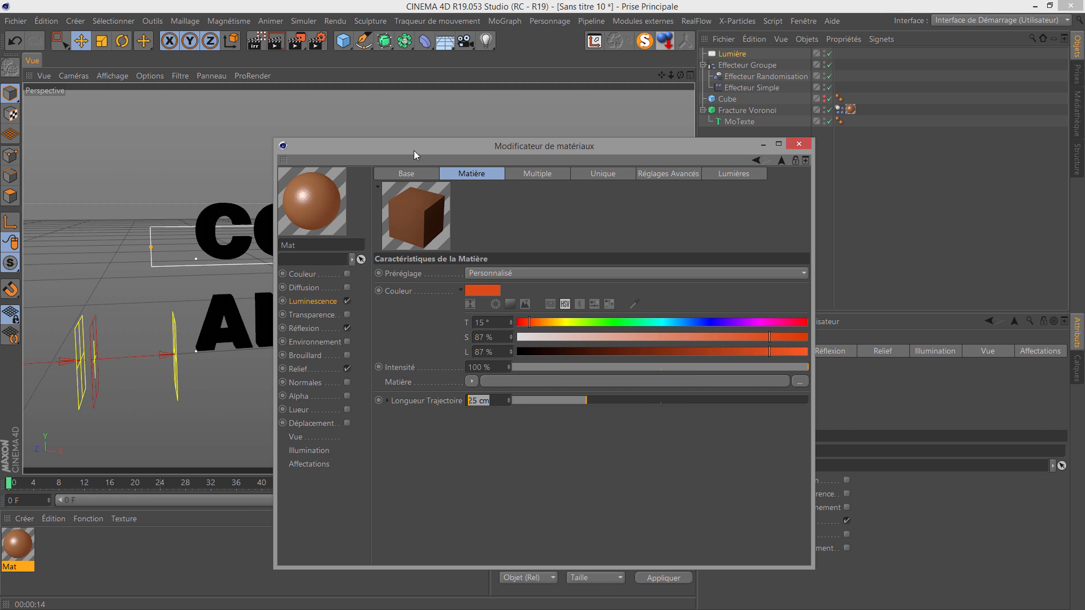
{"action": "left_click_drag", "start_coordinate": [414, 150], "coordinate": [657, 233]}
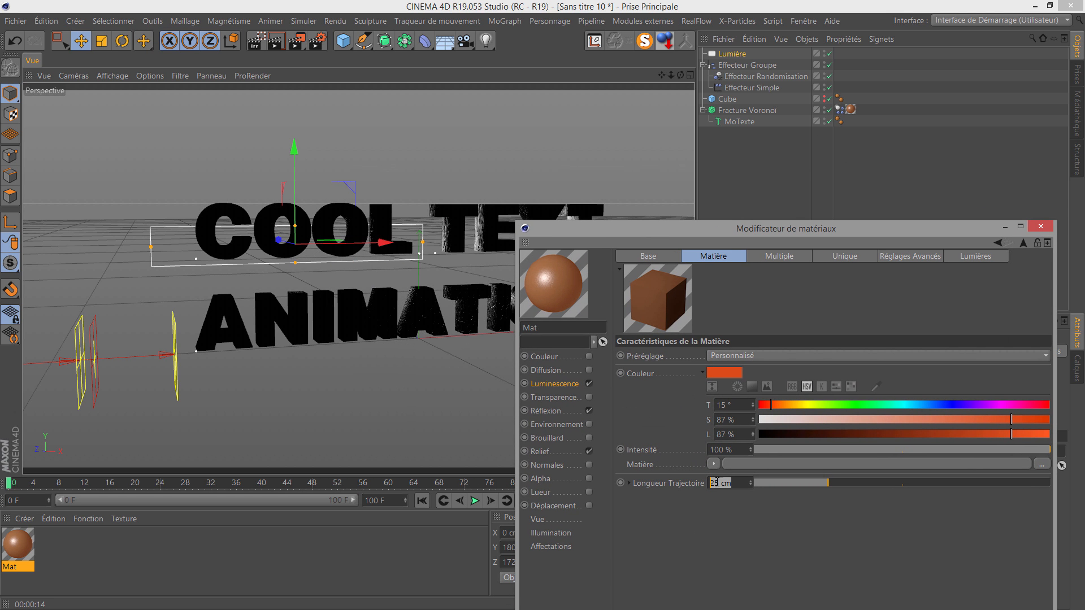
{"action": "type", "text": "."}
{"action": "type", "text": "35"}
{"action": "key", "text": "Return"}
{"action": "left_click", "coordinate": [256, 40]}
{"action": "left_click_drag", "start_coordinate": [636, 233], "coordinate": [829, 256]}
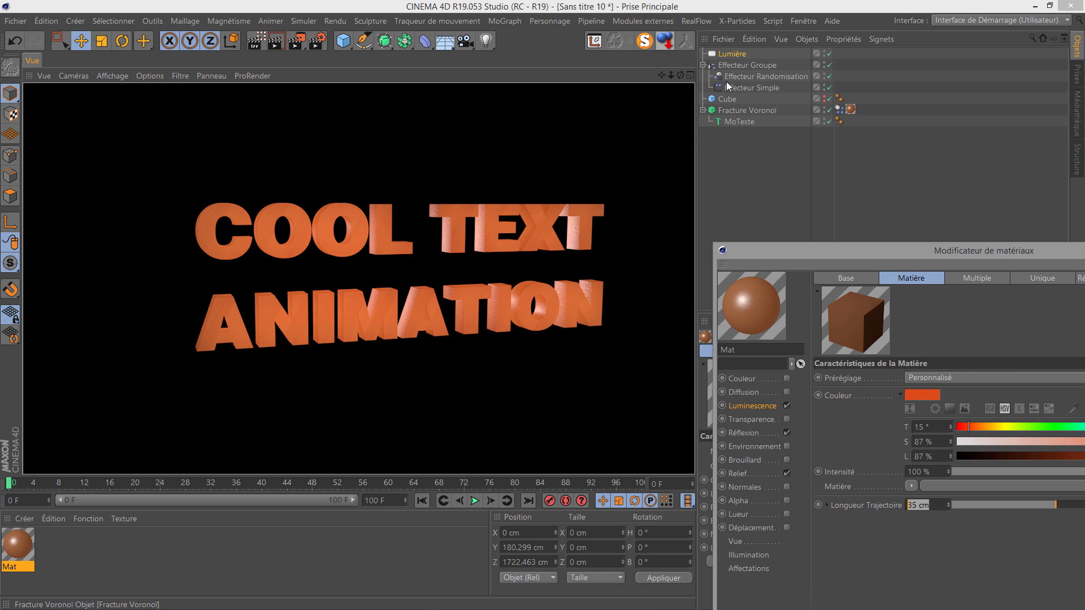
- Set the area light's intensity to 200 % and render the viewport
{"action": "left_click", "coordinate": [731, 55]}
{"action": "left_click_drag", "start_coordinate": [805, 246], "coordinate": [50, 336]}
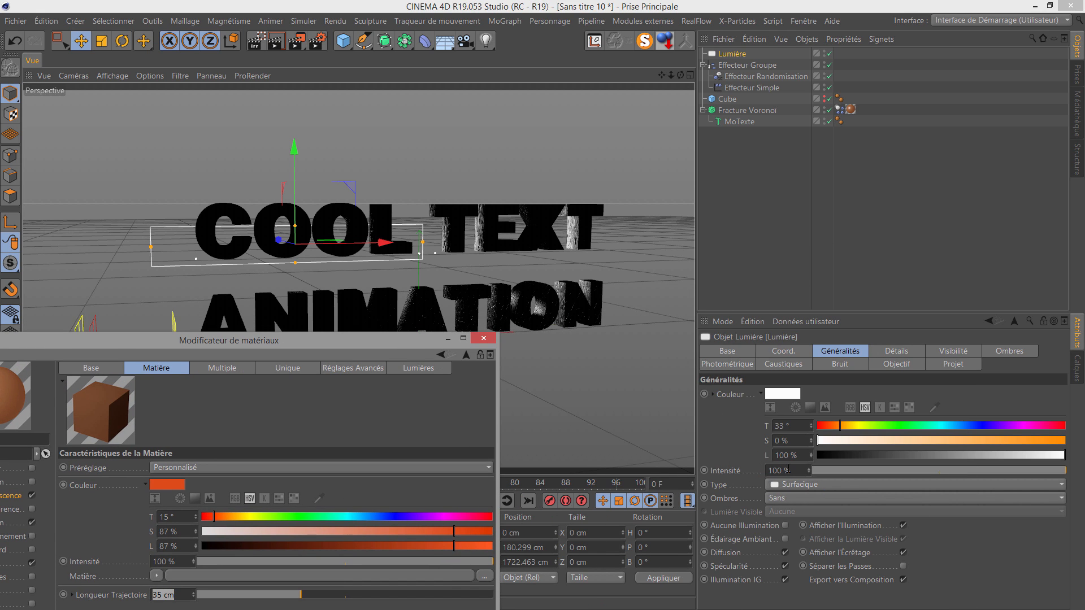
{"action": "left_click", "coordinate": [800, 472]}
{"action": "type", "text": "2"}
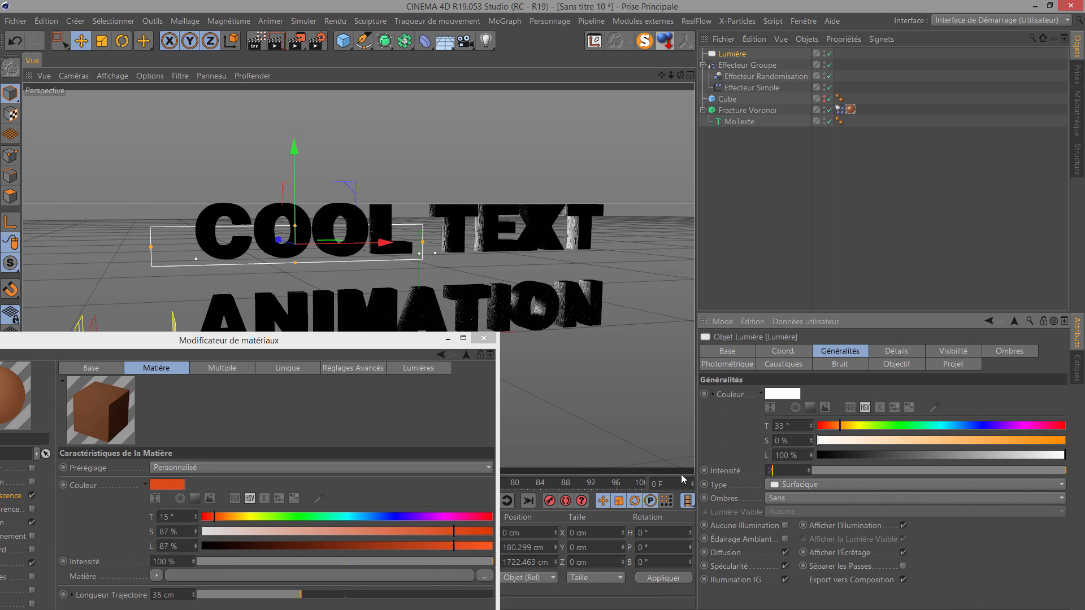
{"action": "type", "text": "00"}
{"action": "key", "text": "Return"}
{"action": "left_click_drag", "start_coordinate": [301, 344], "coordinate": [468, 433]}
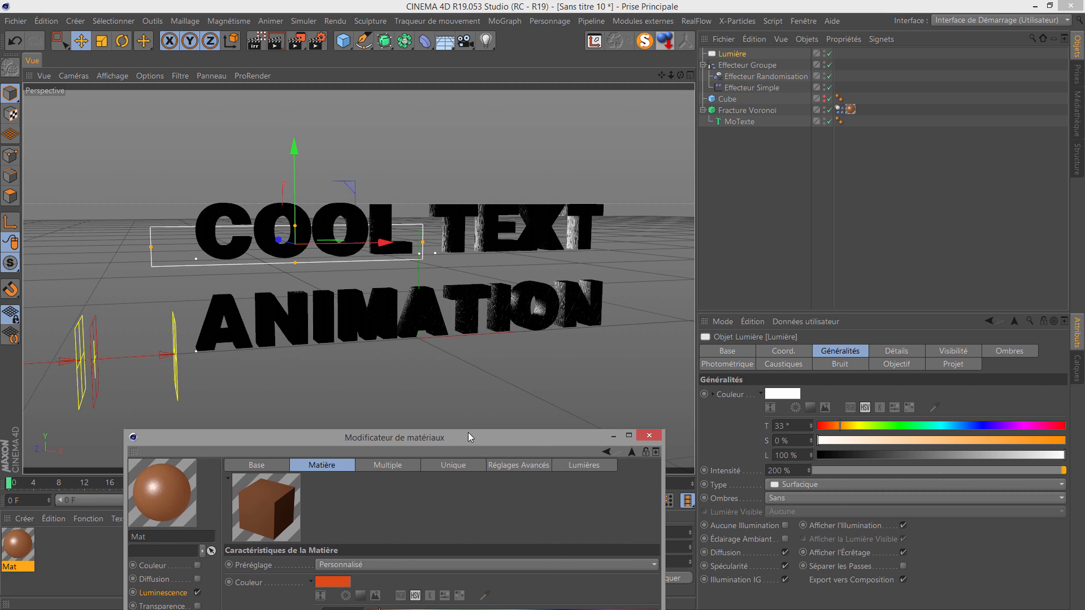
{"action": "left_click", "coordinate": [275, 51]}
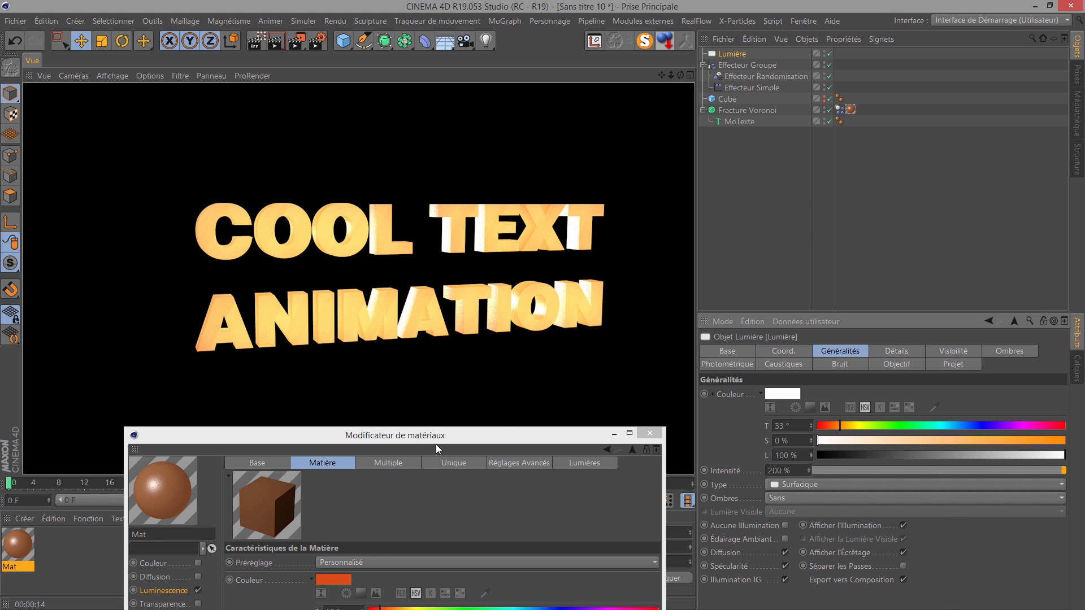
{"action": "left_click_drag", "start_coordinate": [436, 444], "coordinate": [721, 534]}
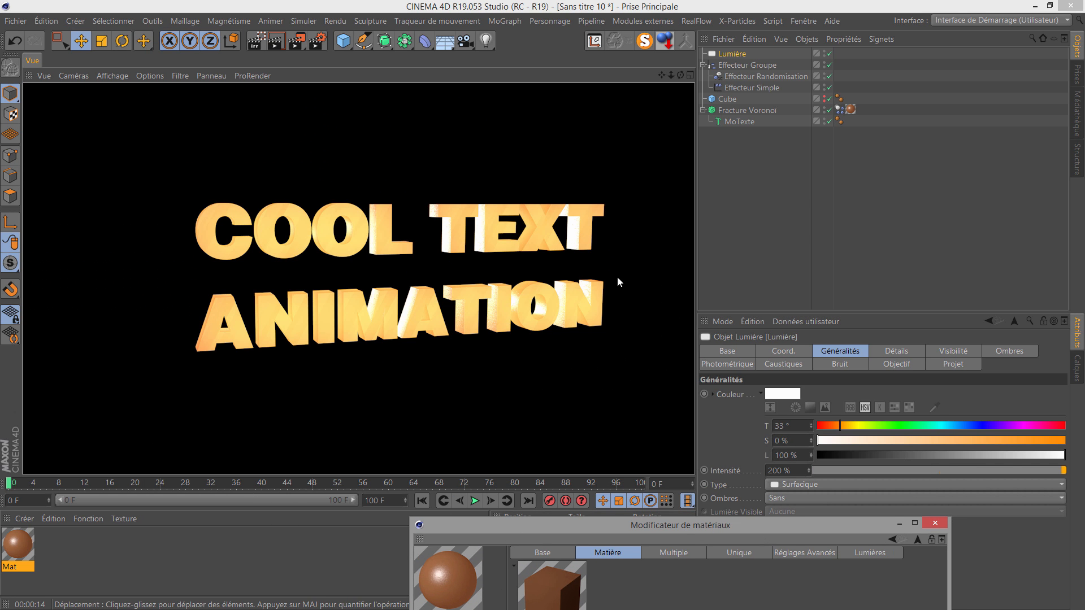
- Select the Effecteur Groupe, go to frame 27 and render the shattering text in the viewport
{"action": "left_click", "coordinate": [746, 66]}
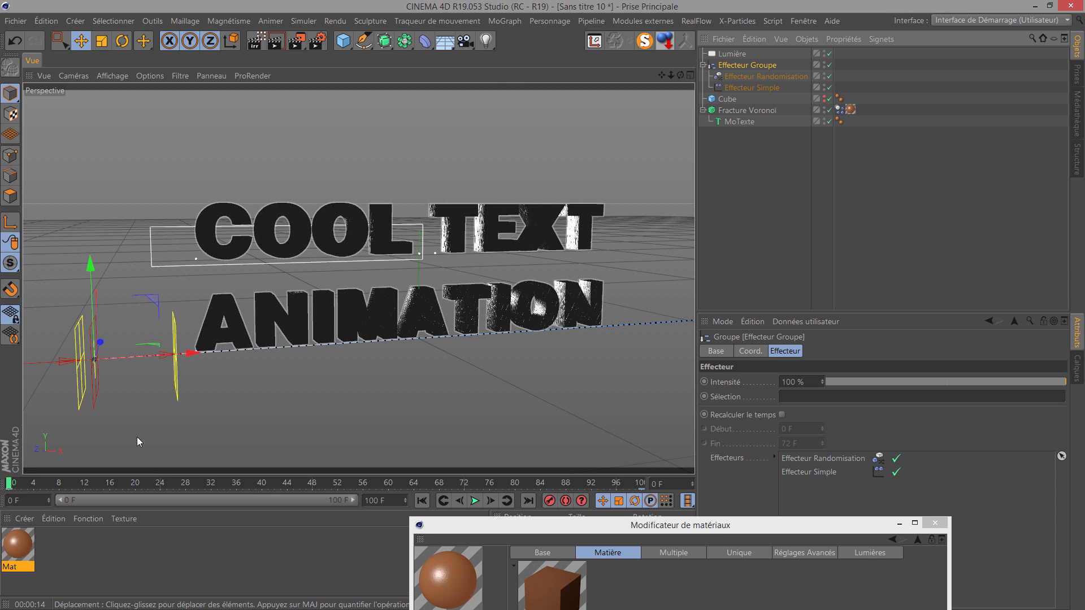
{"action": "left_click_drag", "start_coordinate": [8, 485], "coordinate": [179, 491]}
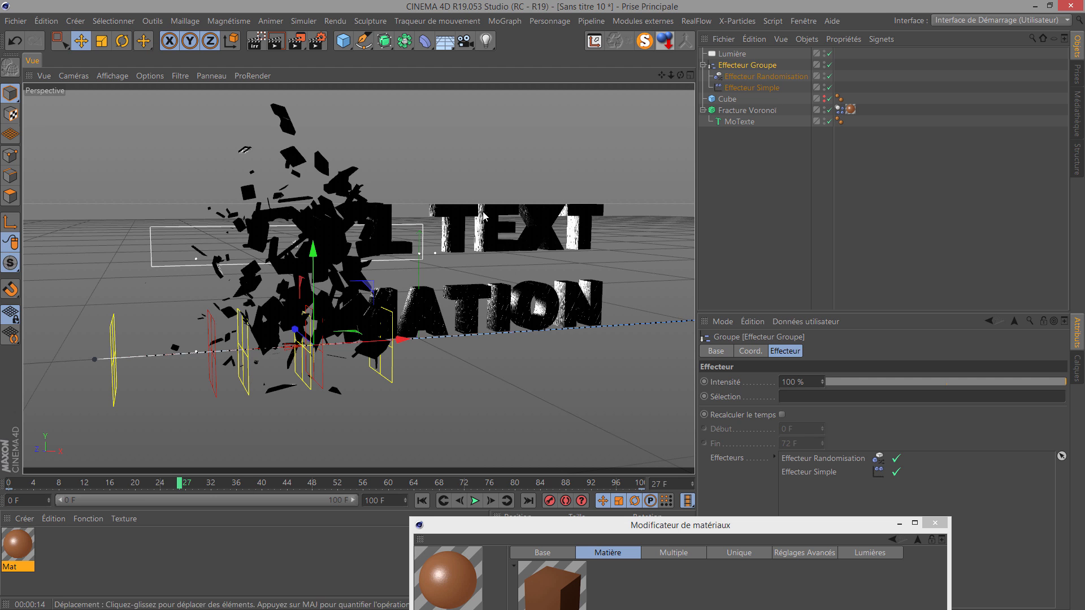
{"action": "left_click", "coordinate": [276, 42]}
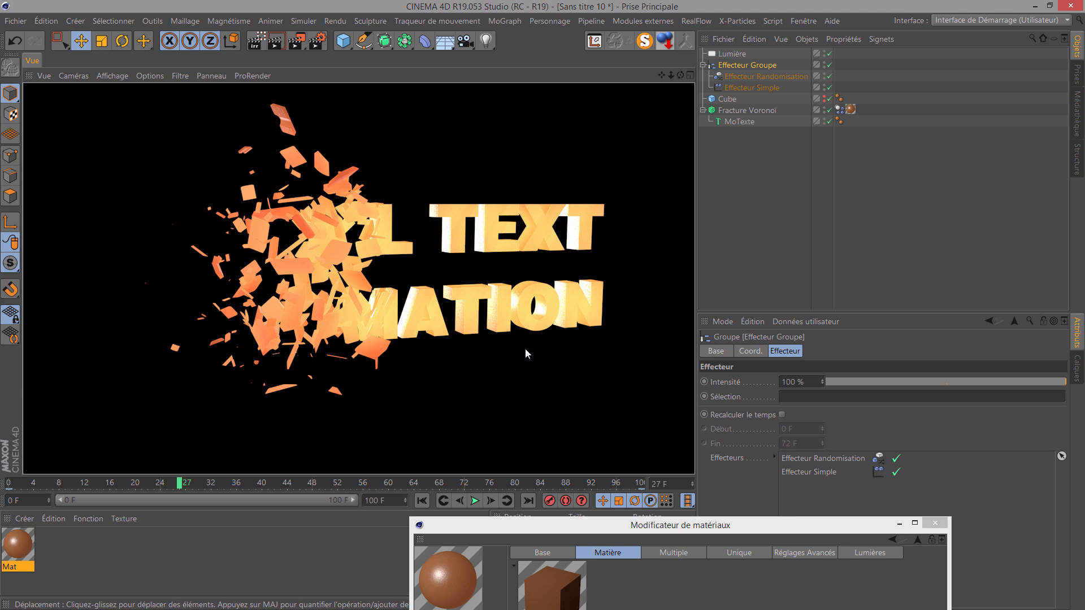
- Set the area light's intensity to 100 %
{"action": "left_click", "coordinate": [740, 54]}
{"action": "left_click_drag", "start_coordinate": [736, 525], "coordinate": [396, 386]}
{"action": "double_click", "coordinate": [800, 470]}
{"action": "type", "text": "100"}
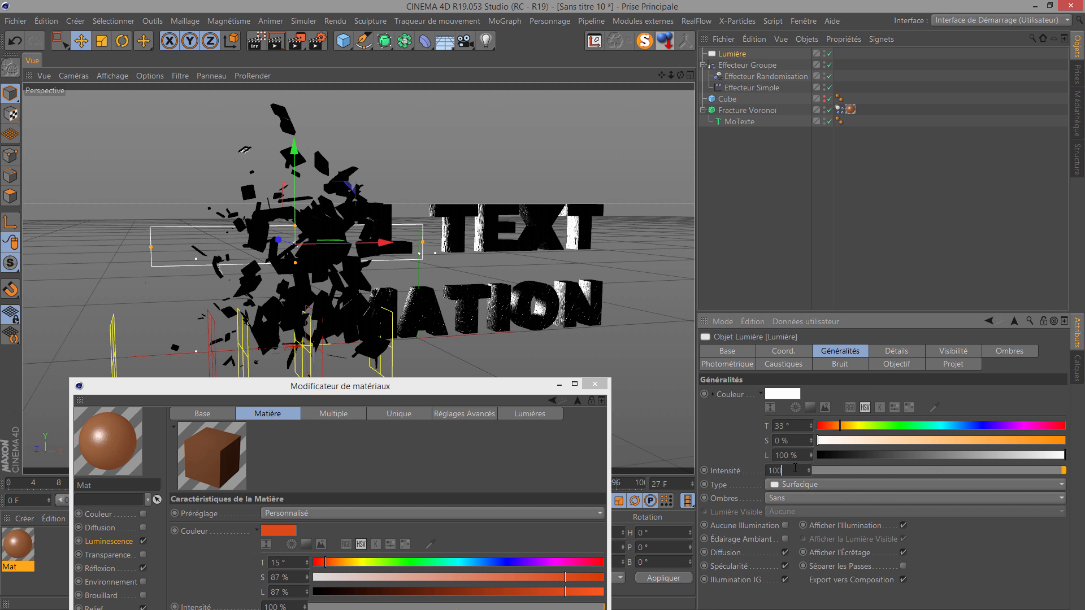
- Set the area light's falloff to Carré Inverse (Physiquement Correct) and enlarge its falloff radius to about 1811 cm
{"action": "left_click", "coordinate": [894, 354]}
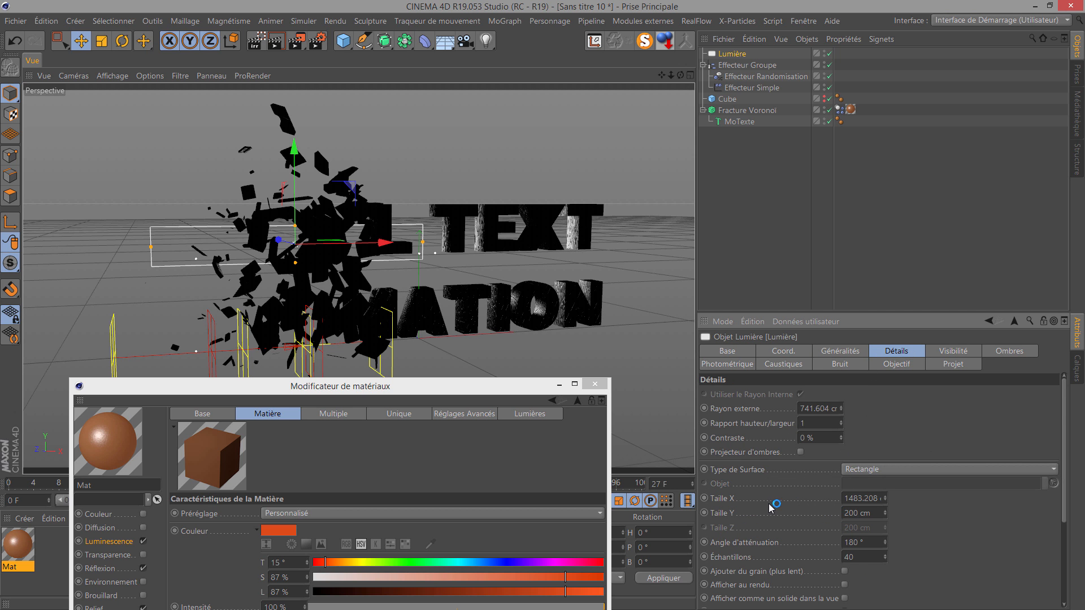
{"action": "scroll", "coordinate": [770, 507], "scroll_direction": "down", "scroll_amount": 3}
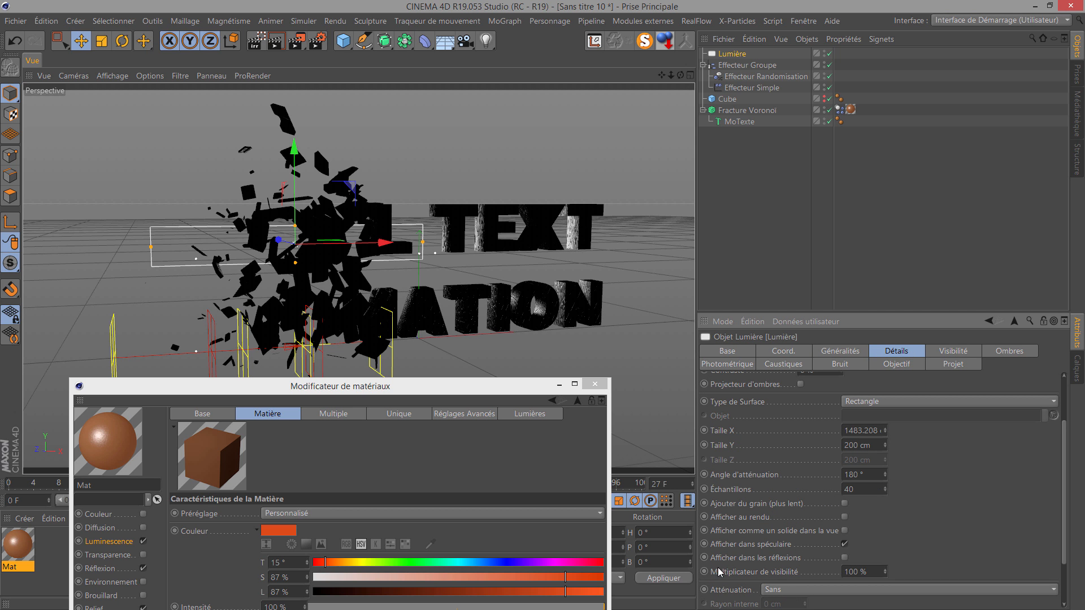
{"action": "scroll", "coordinate": [718, 572], "scroll_direction": "down", "scroll_amount": 3}
{"action": "left_click", "coordinate": [770, 530]}
{"action": "left_click", "coordinate": [811, 468]}
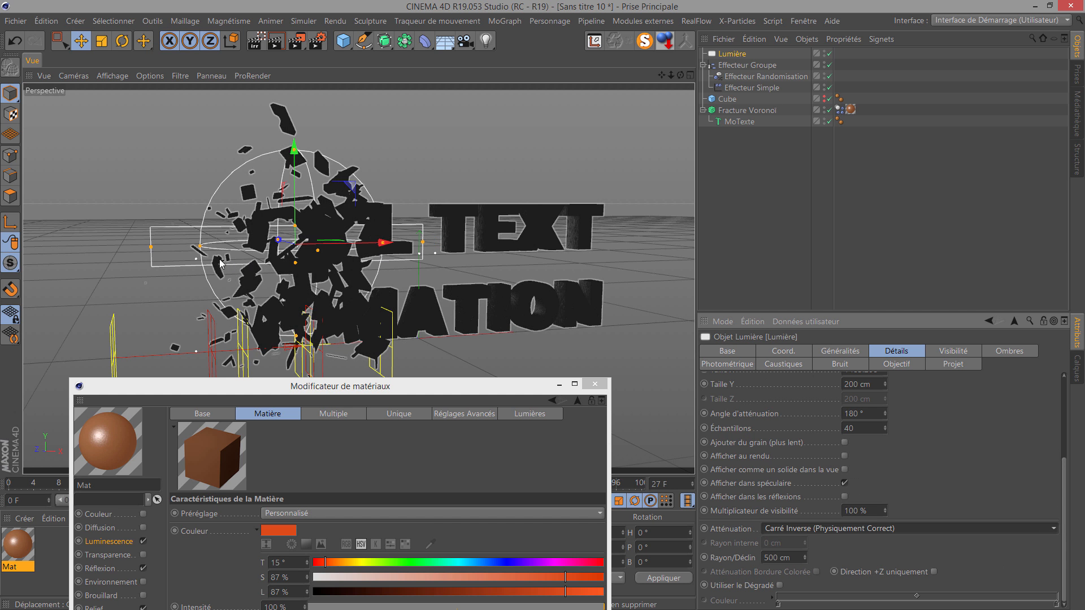
{"action": "left_click_drag", "start_coordinate": [205, 252], "coordinate": [35, 251]}
- Render the viewport to check the light falloff on the text and close the material editor
{"action": "left_click_drag", "start_coordinate": [469, 383], "coordinate": [1040, 344]}
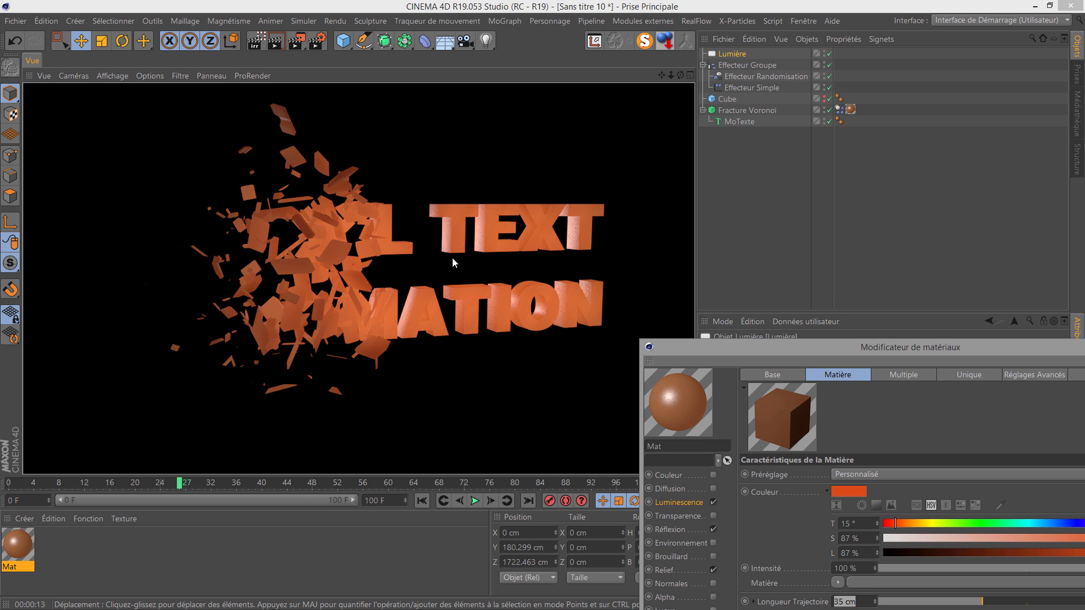
{"action": "left_click_drag", "start_coordinate": [863, 349], "coordinate": [721, 178]}
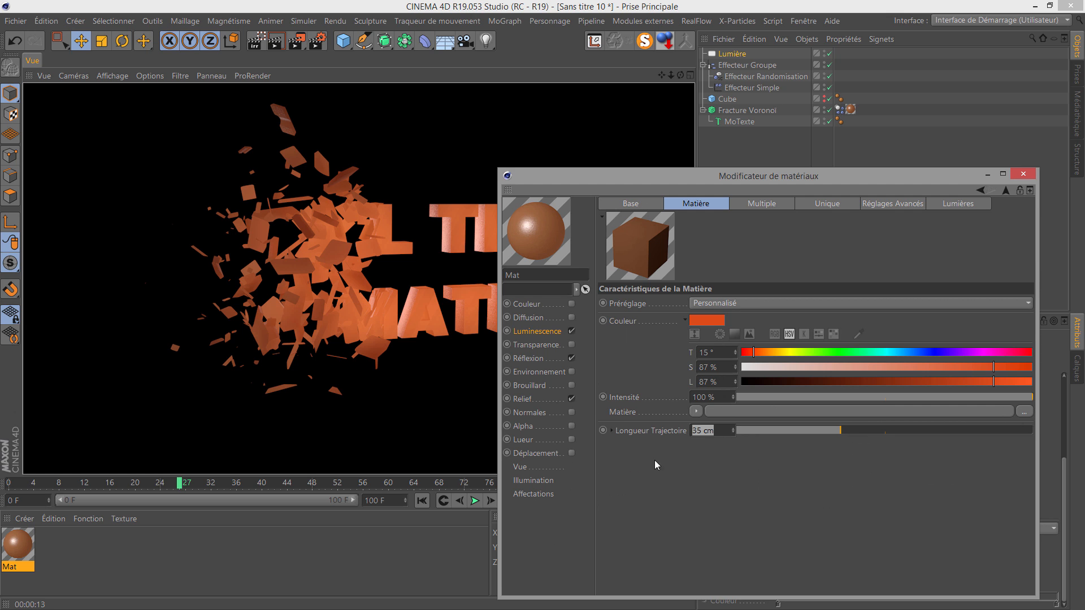
{"action": "left_click", "coordinate": [1024, 177]}
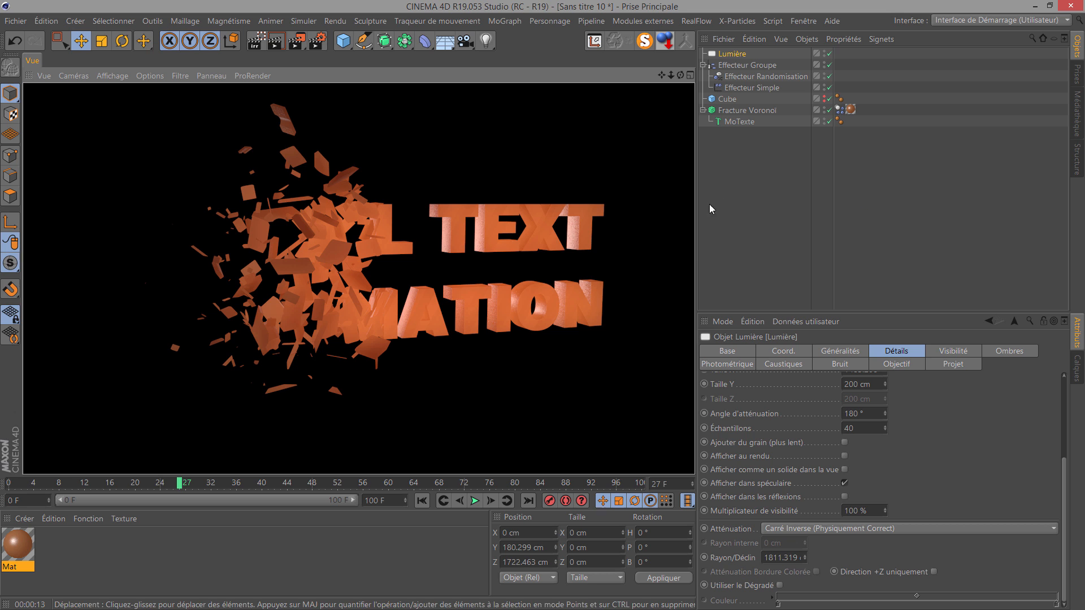
- Disable the Effecteur Randomisation, return to frame 0 and scrub to frame 53 to examine the Effecteur Simple alone
{"action": "left_click", "coordinate": [830, 76]}
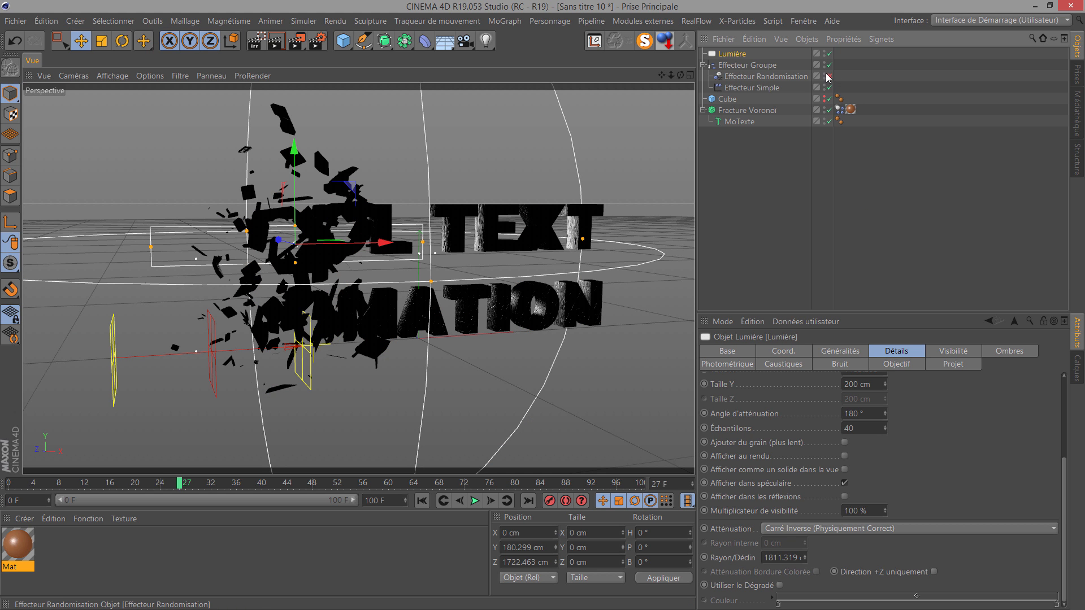
{"action": "left_click", "coordinate": [421, 501]}
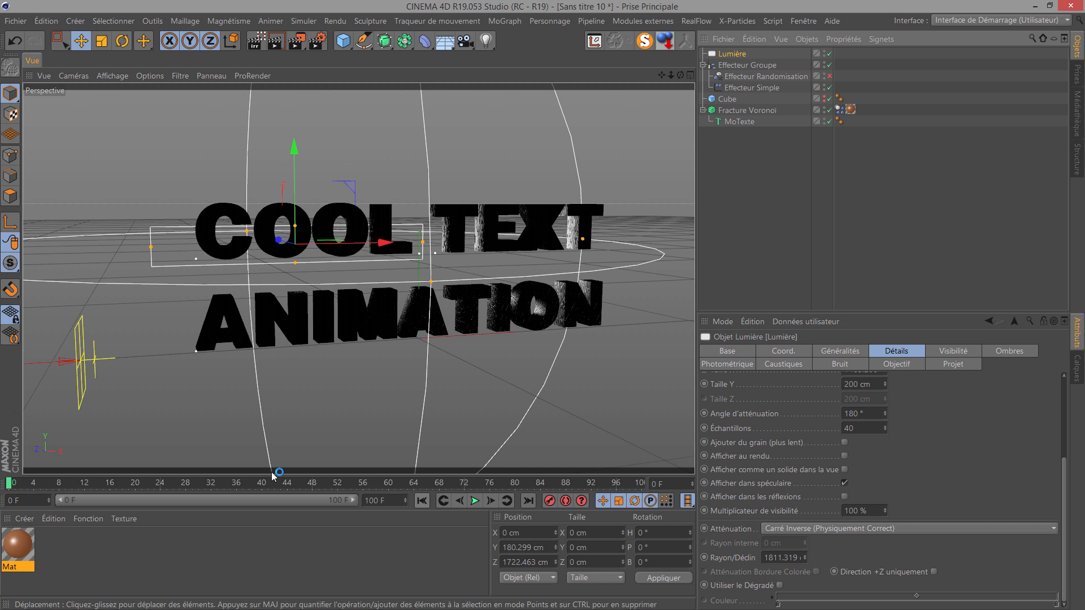
{"action": "left_click_drag", "start_coordinate": [14, 485], "coordinate": [236, 478]}
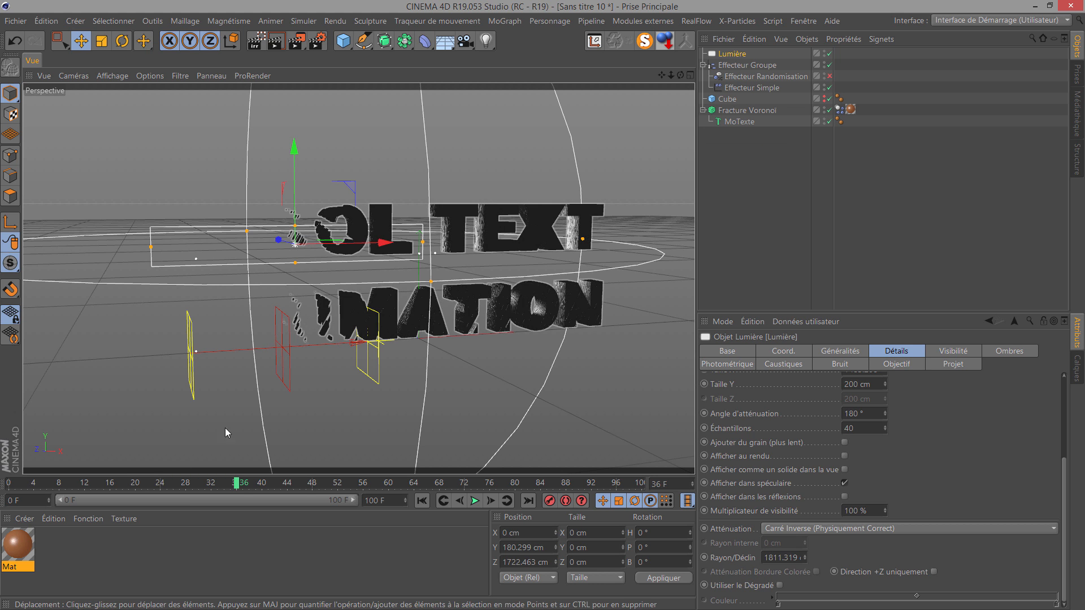
{"action": "left_click_drag", "start_coordinate": [238, 484], "coordinate": [343, 485]}
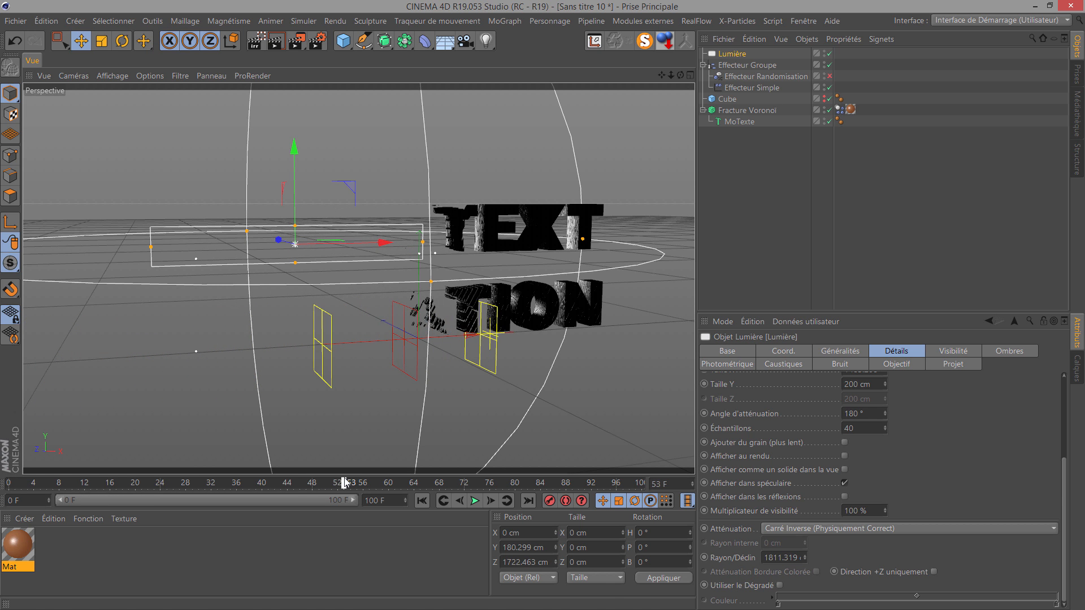
- Enable the position transformation of the Effecteur Simple with P.Y at 100 cm
{"action": "left_click", "coordinate": [752, 88]}
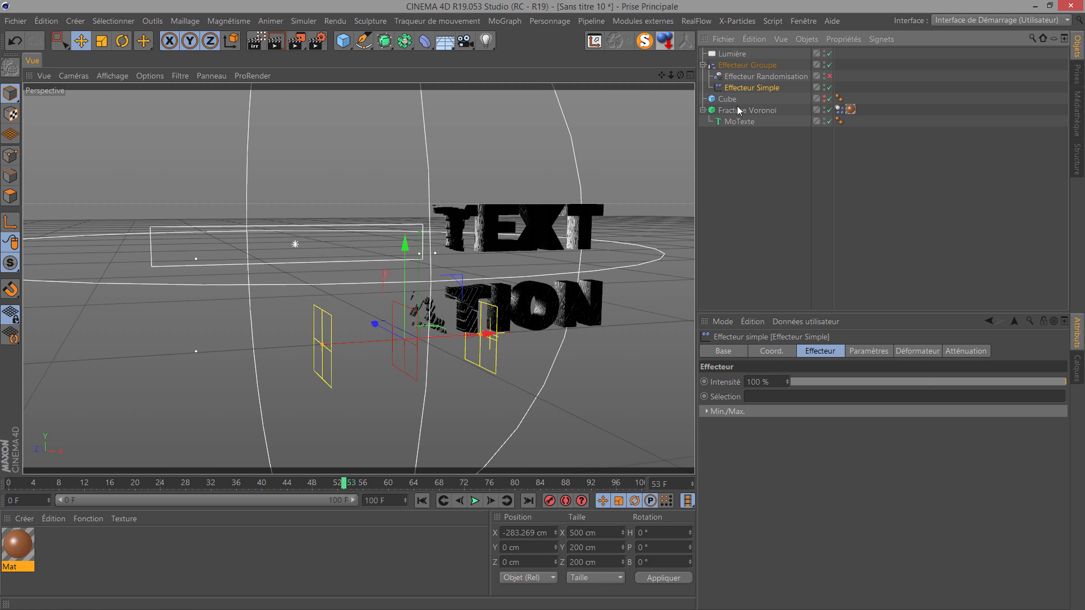
{"action": "left_click", "coordinate": [857, 351]}
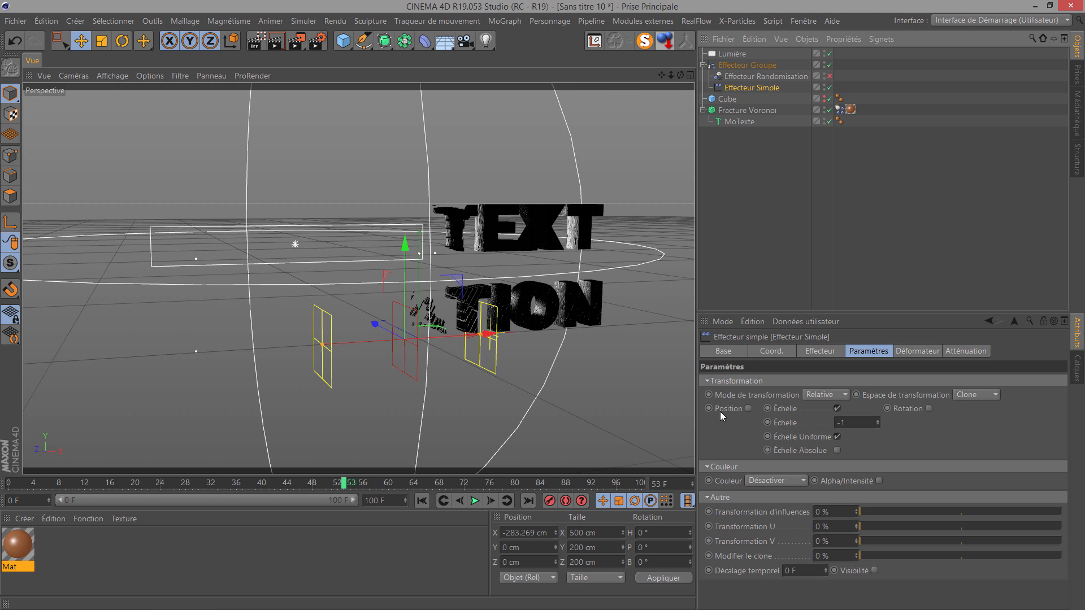
{"action": "left_click", "coordinate": [748, 409]}
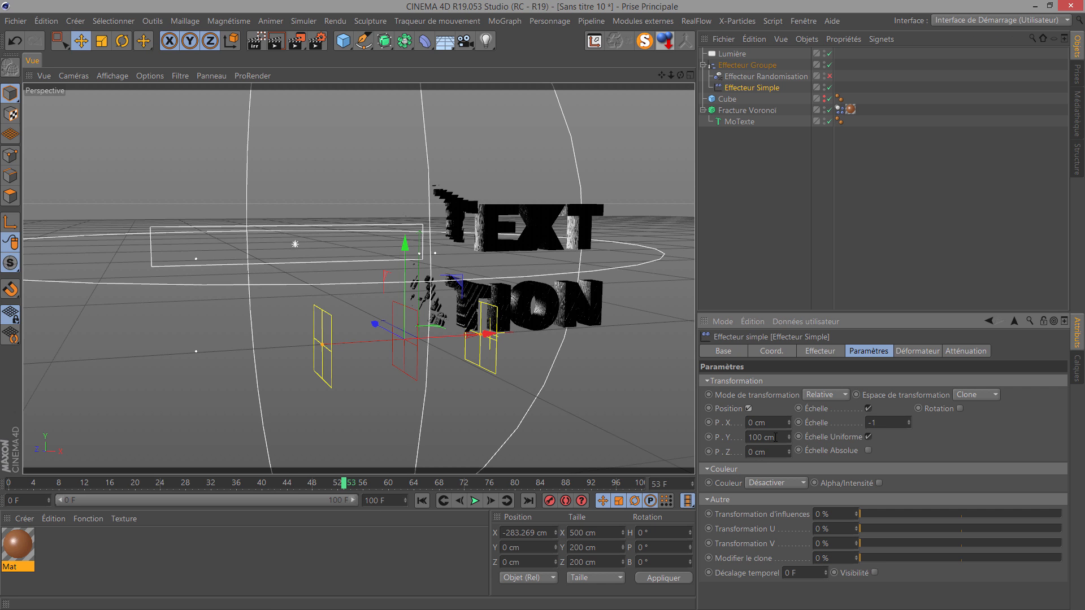
{"action": "left_click_drag", "start_coordinate": [780, 438], "coordinate": [745, 438]}
- Play the animation twice from frame 0 to check the rising fragments, then rewind to the start
{"action": "left_click_drag", "start_coordinate": [346, 484], "coordinate": [8, 492]}
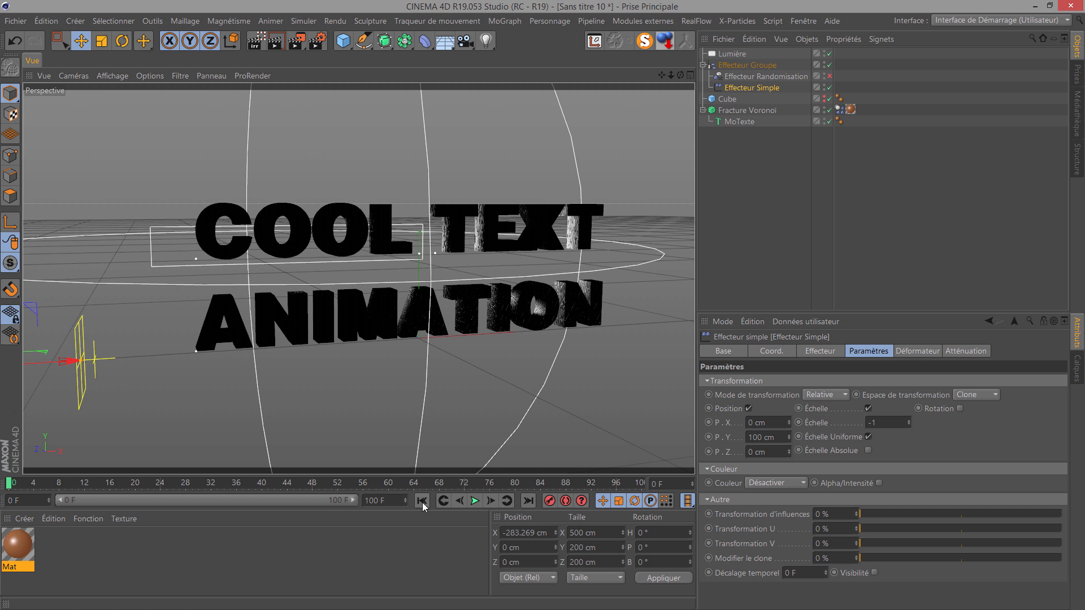
{"action": "left_click", "coordinate": [474, 501]}
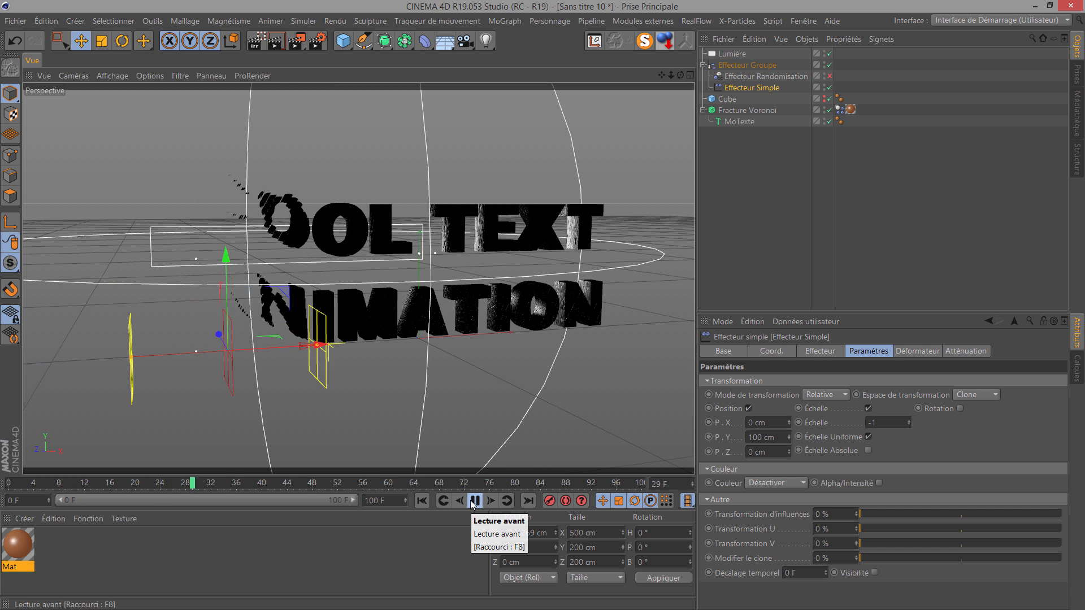
{"action": "left_click", "coordinate": [474, 502]}
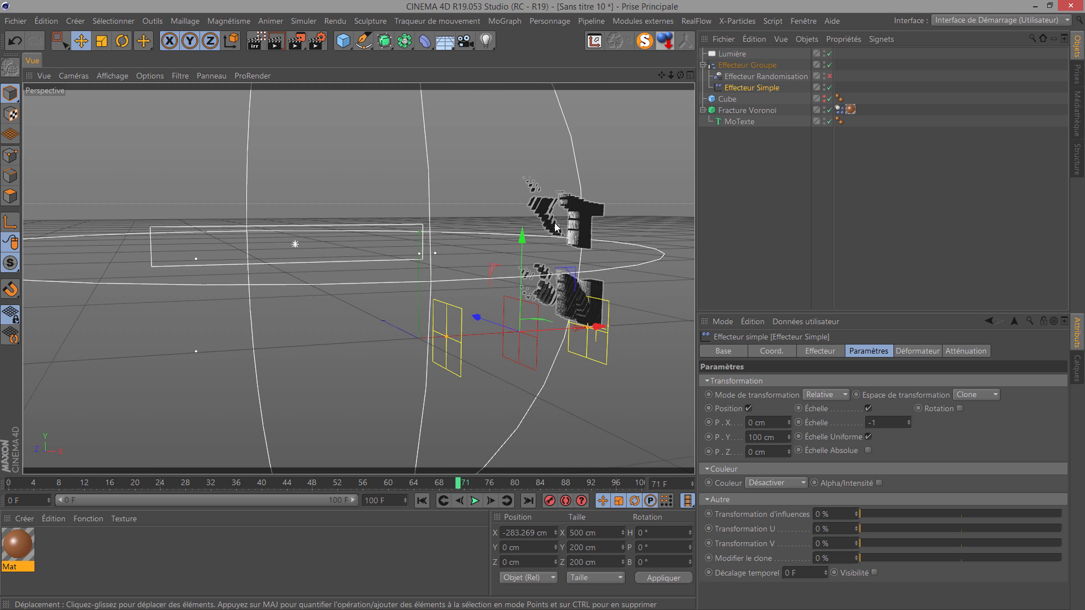
{"action": "left_click", "coordinate": [423, 502]}
{"action": "left_click", "coordinate": [475, 501]}
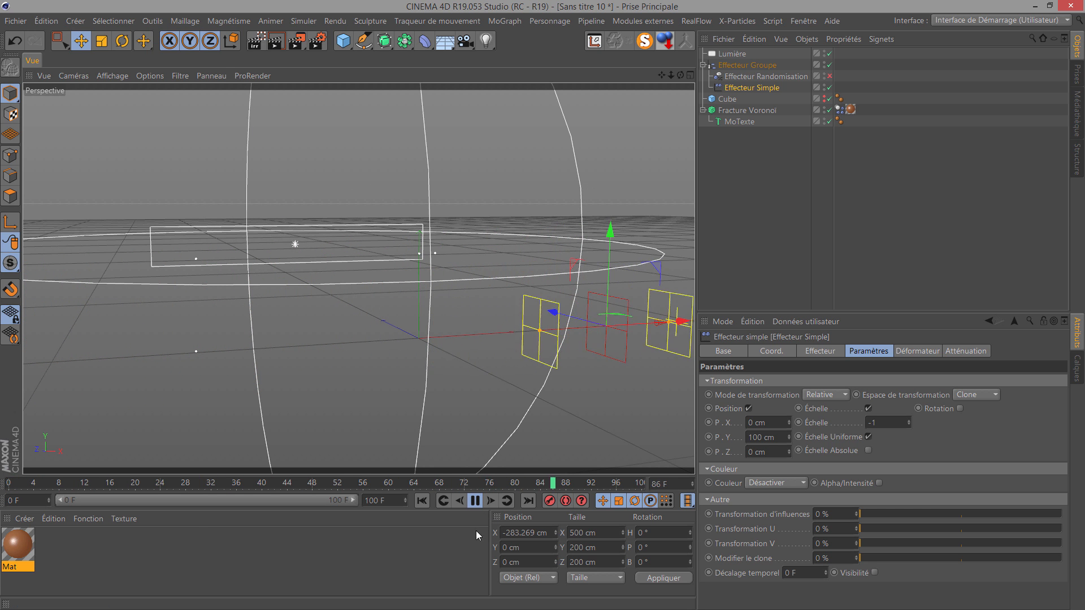
{"action": "left_click", "coordinate": [474, 501]}
{"action": "left_click", "coordinate": [422, 502]}
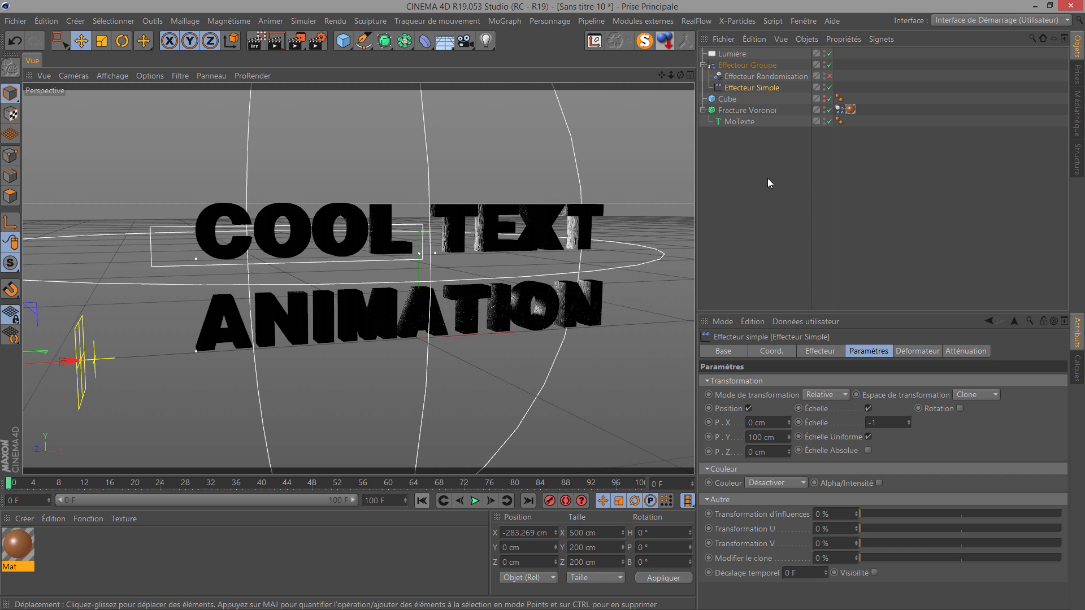
- Re-enable the Effecteur Randomisation, set its random mode to Turbulence and play the animation
{"action": "left_click", "coordinate": [829, 76]}
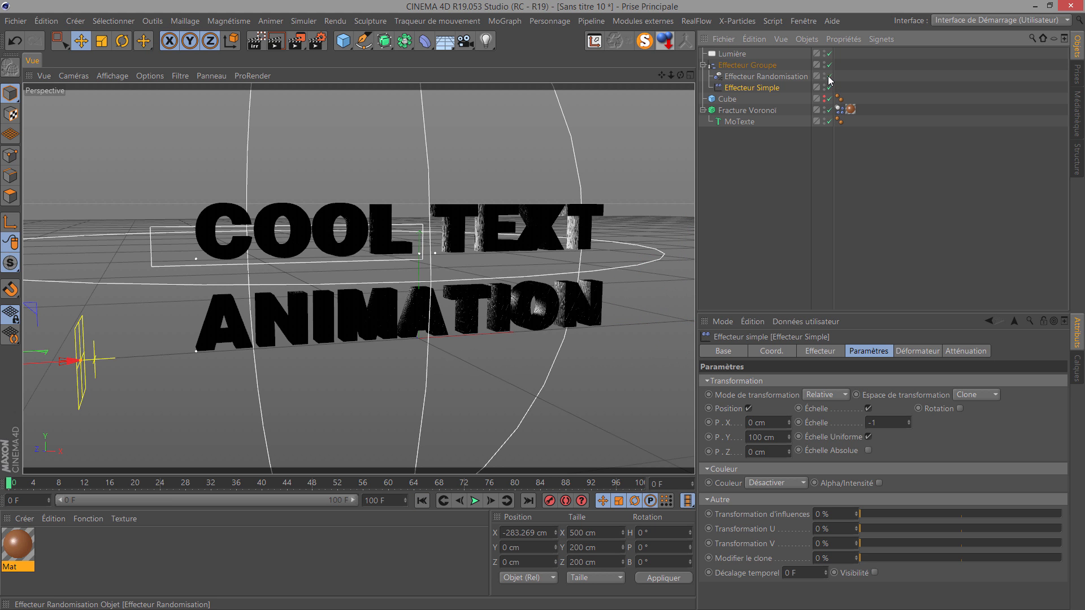
{"action": "left_click", "coordinate": [771, 77]}
{"action": "left_click", "coordinate": [814, 351]}
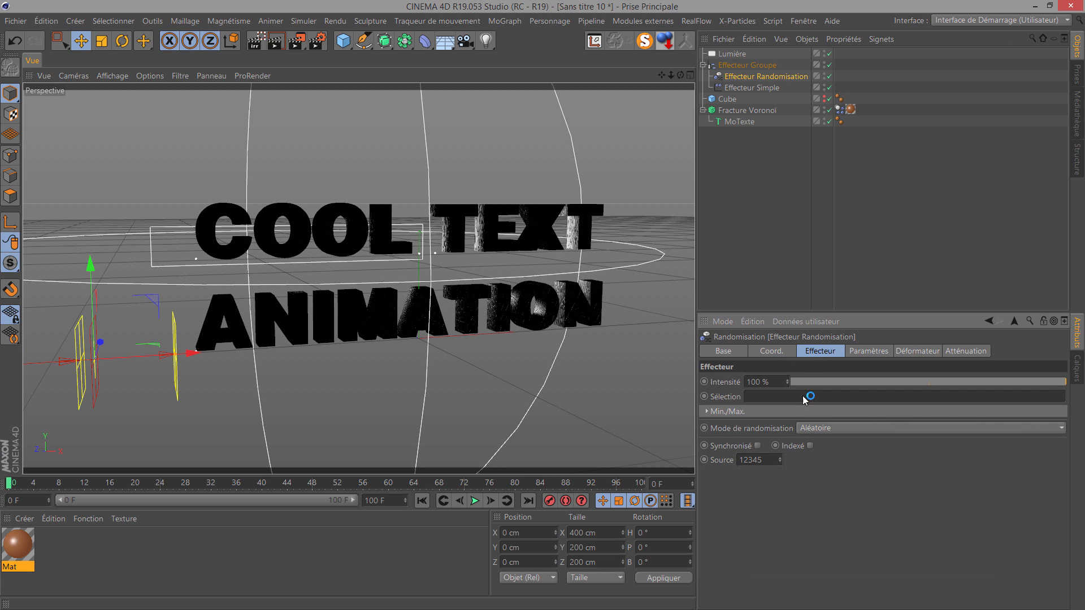
{"action": "left_click", "coordinate": [824, 427]}
{"action": "left_click", "coordinate": [837, 489]}
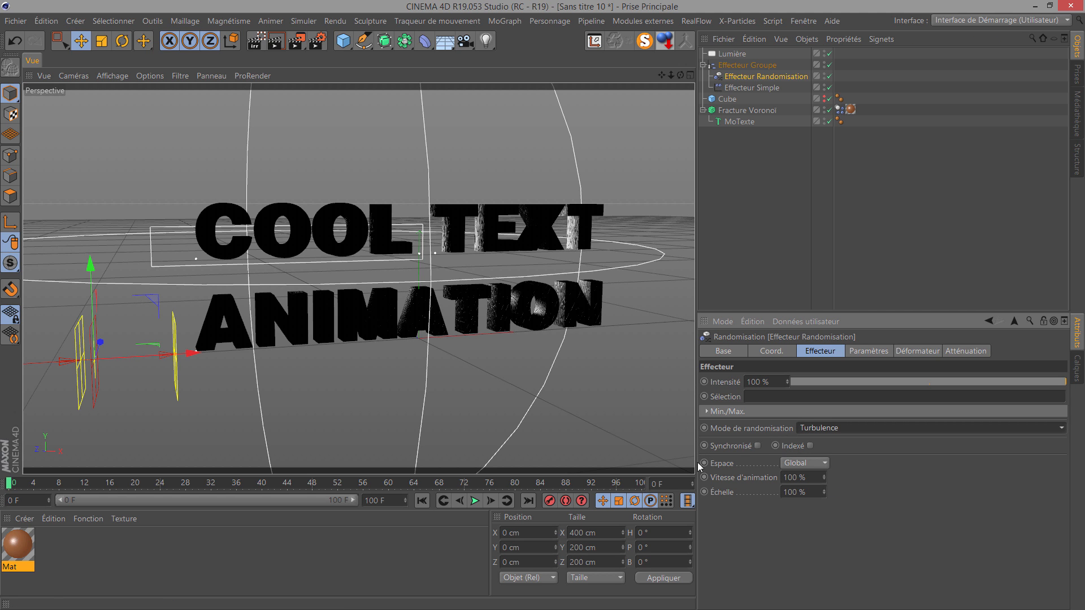
{"action": "left_click", "coordinate": [475, 501]}
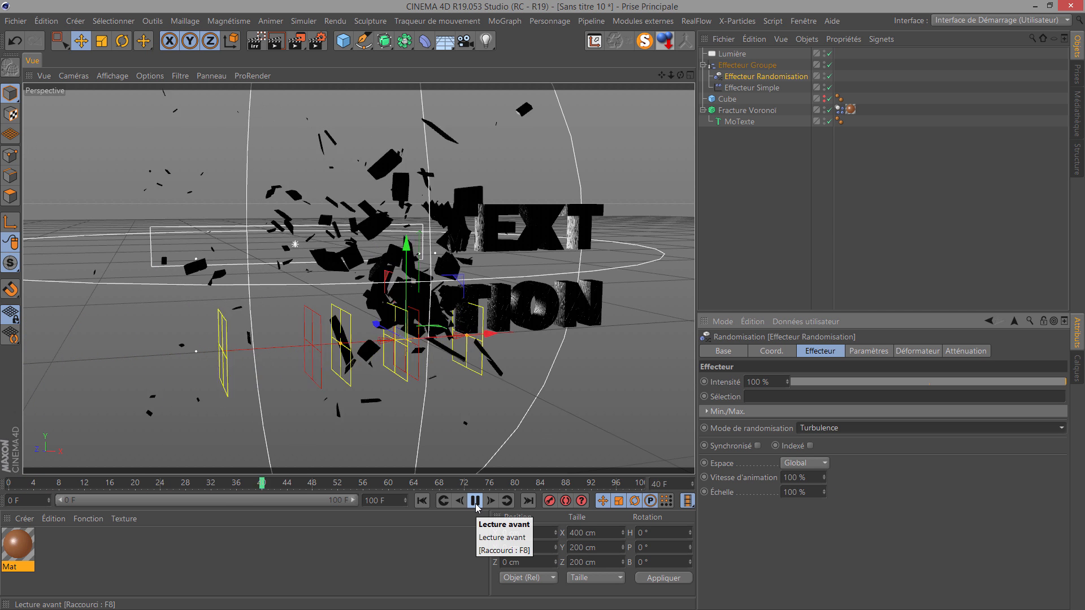
{"action": "left_click", "coordinate": [475, 501]}
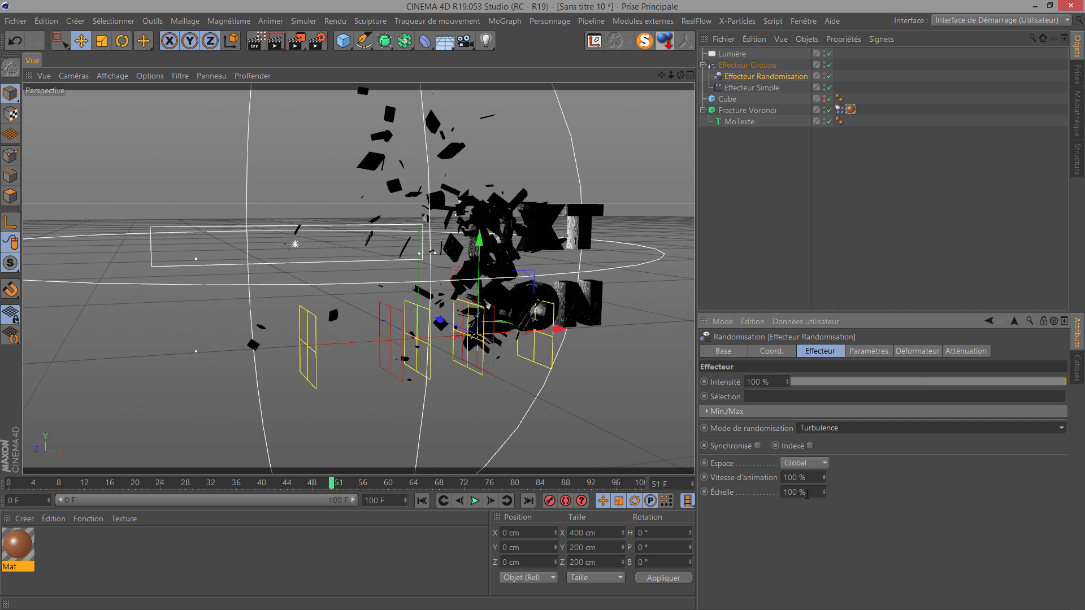
- Try a turbulence scale of 1000 % on the Effecteur Randomisation and replay the animation from the start
{"action": "left_click", "coordinate": [807, 494]}
{"action": "type", "text": "100"}
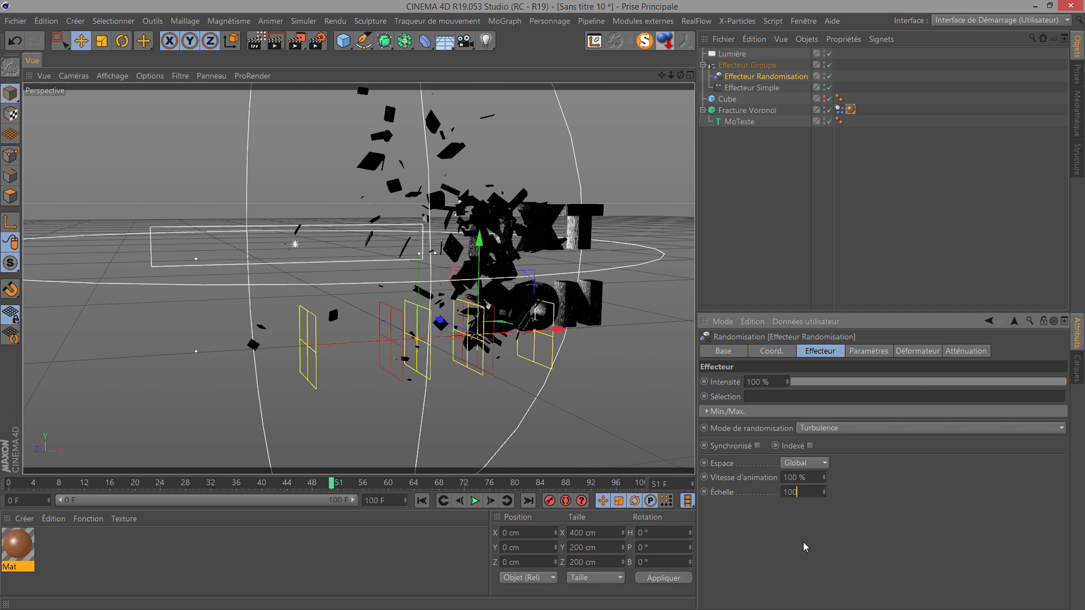
{"action": "type", "text": "0"}
{"action": "key", "text": "Return"}
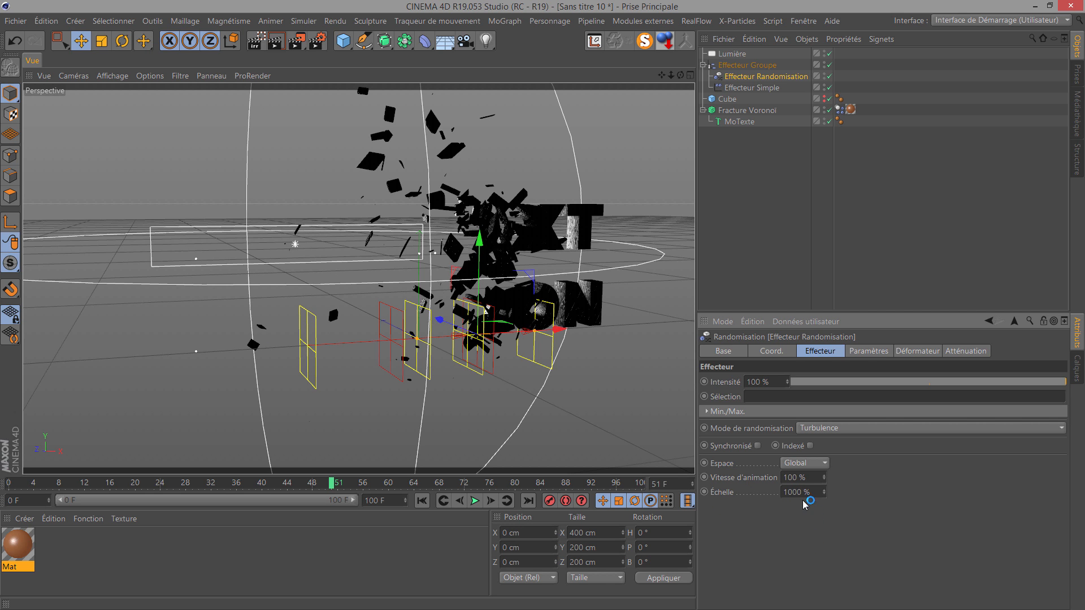
{"action": "left_click", "coordinate": [422, 501]}
{"action": "left_click", "coordinate": [481, 502]}
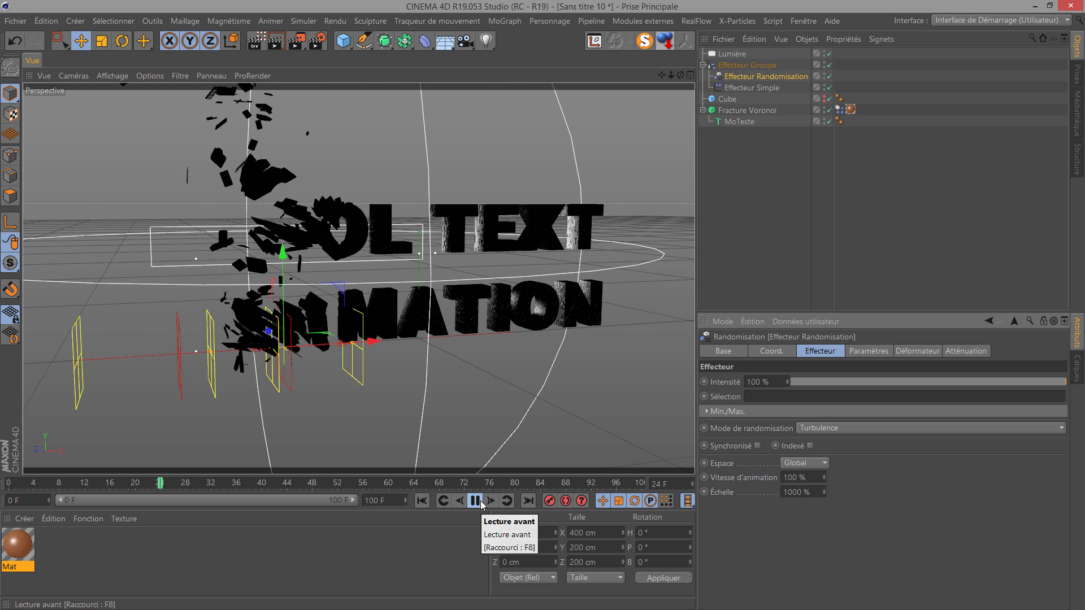
{"action": "left_click", "coordinate": [480, 502]}
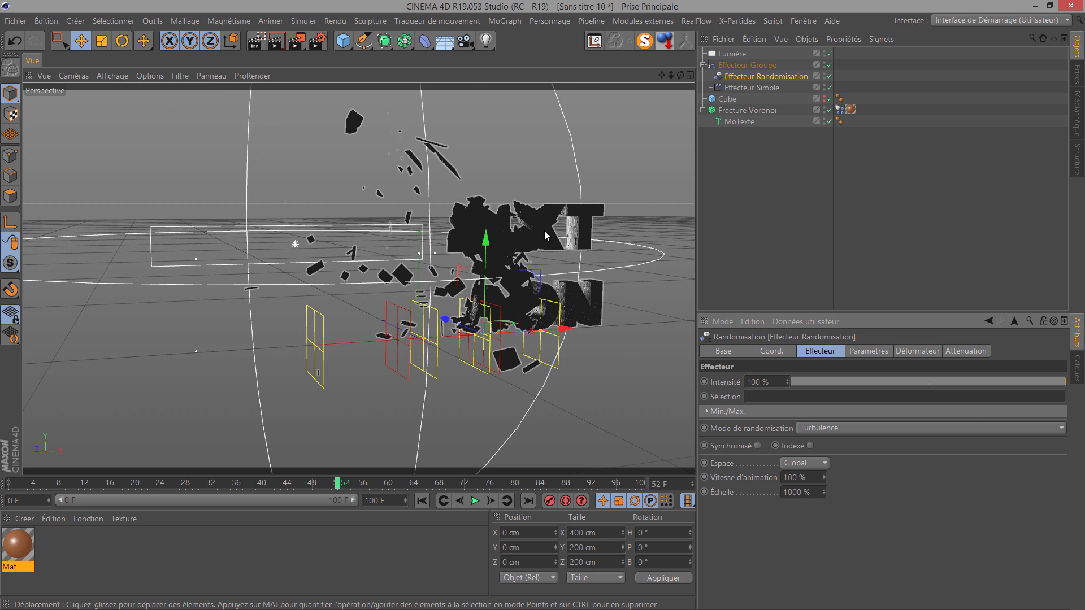
{"action": "left_click_drag", "start_coordinate": [346, 485], "coordinate": [185, 485]}
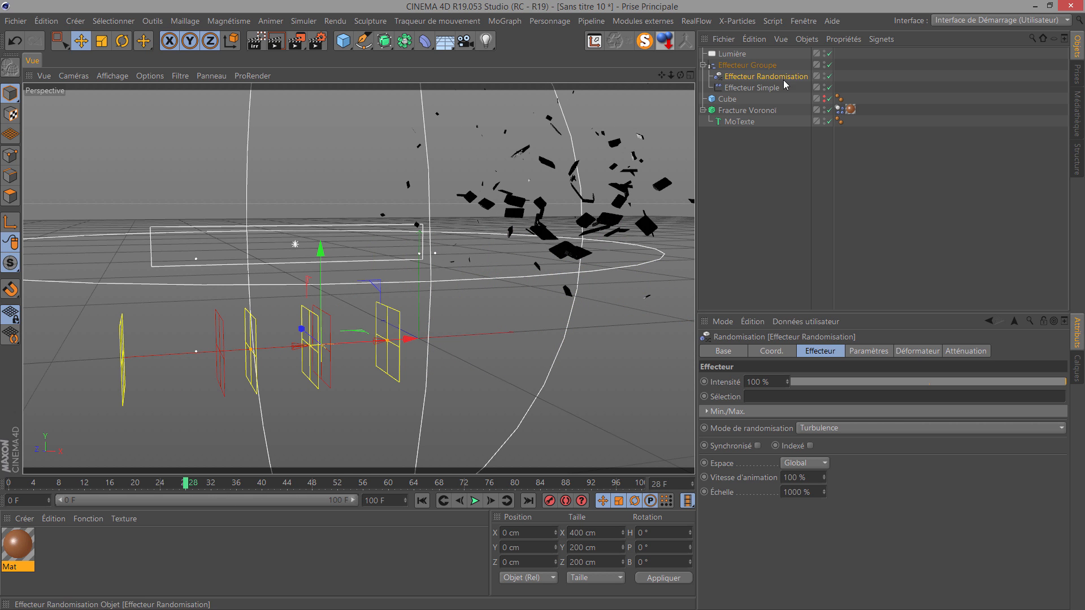
- Set the turbulence scale to 100 %, play from the start to frame 28 and render the viewport
{"action": "double_click", "coordinate": [816, 491]}
{"action": "type", "text": "1"}
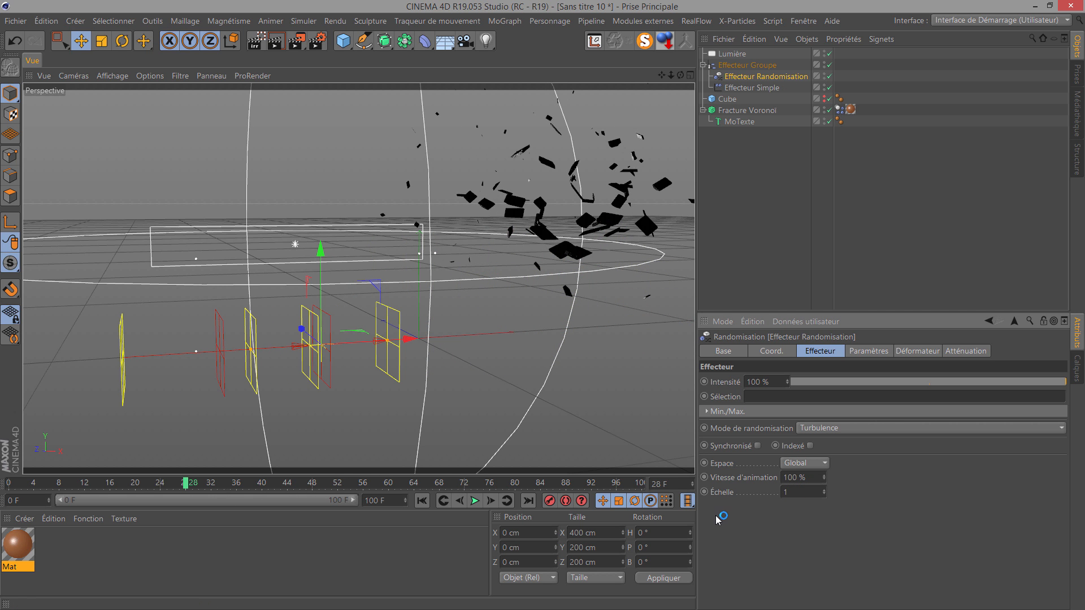
{"action": "left_click", "coordinate": [422, 501]}
{"action": "left_click", "coordinate": [474, 501]}
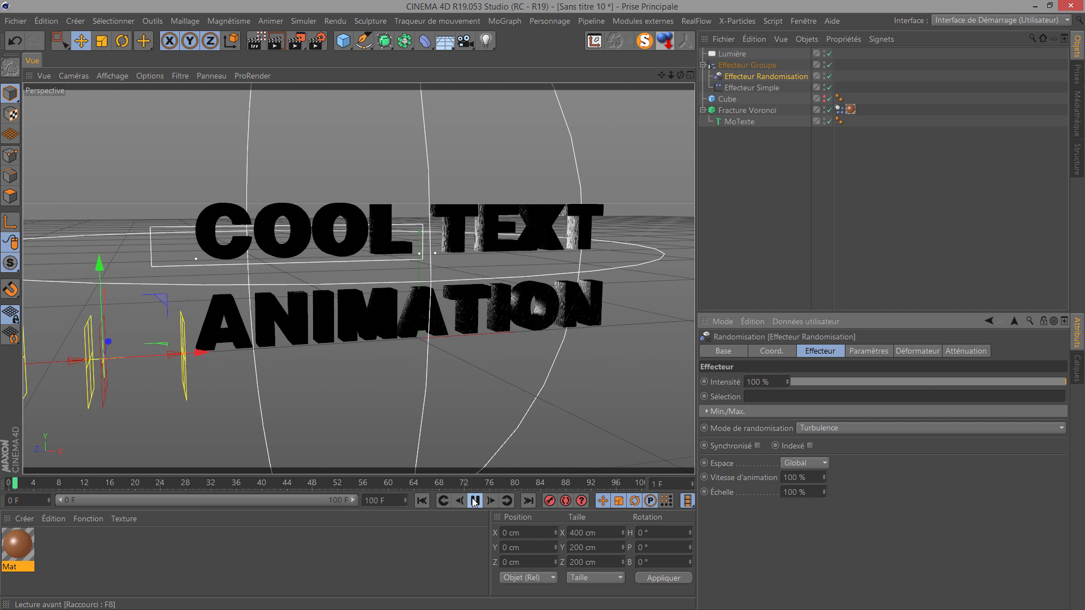
{"action": "left_click", "coordinate": [474, 501]}
{"action": "left_click", "coordinate": [270, 44]}
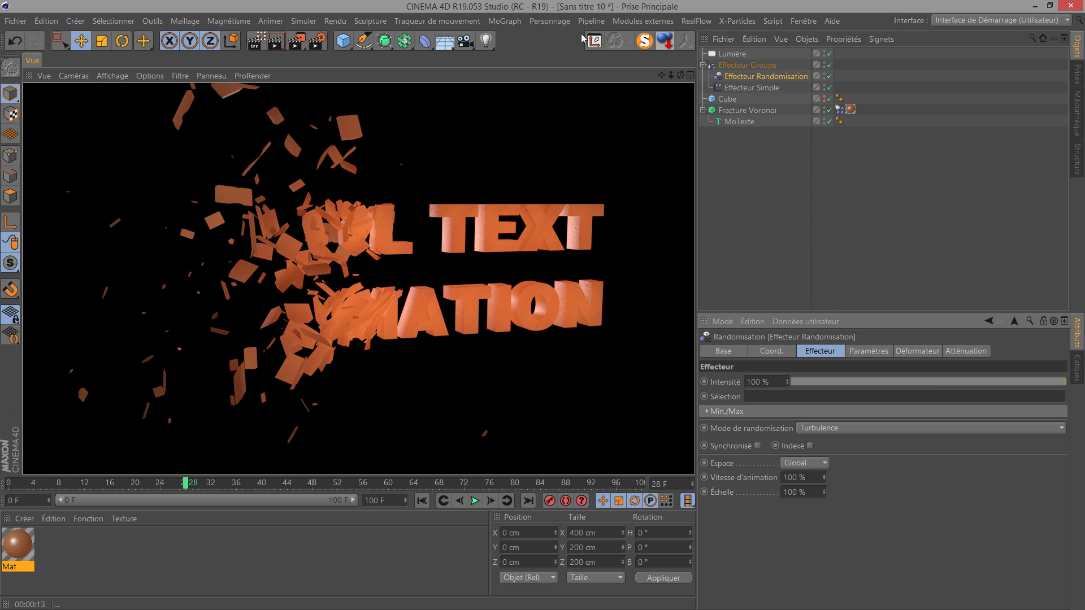
- Add an Arrière-Plan background object, assign a newly created material to it and select that material
{"action": "left_click", "coordinate": [446, 43]}
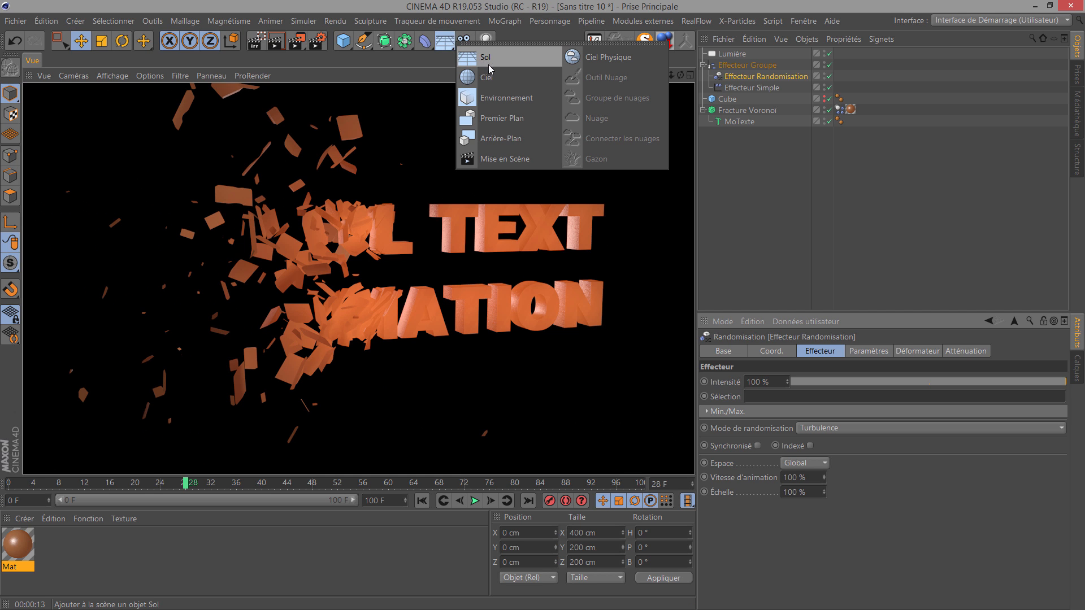
{"action": "left_click", "coordinate": [502, 139]}
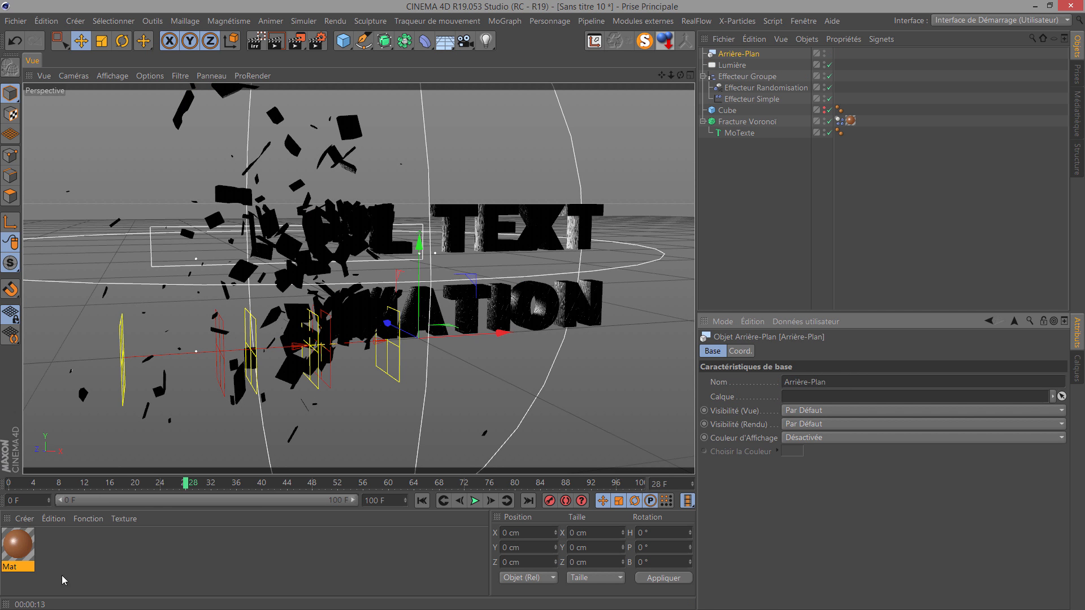
{"action": "double_click", "coordinate": [85, 561]}
{"action": "left_click_drag", "start_coordinate": [496, 310], "coordinate": [740, 53]}
{"action": "left_click", "coordinate": [17, 550]}
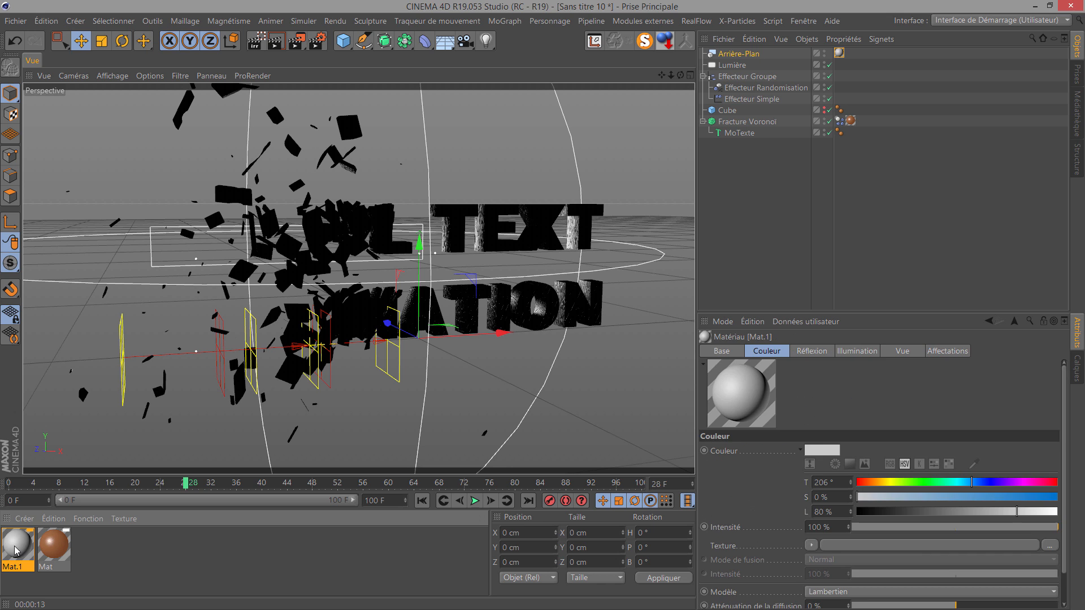
- Disable reflection on Mat.1 and load a Dégradé texture of type 2D - Circulaire into its colour channel
{"action": "double_click", "coordinate": [17, 546]}
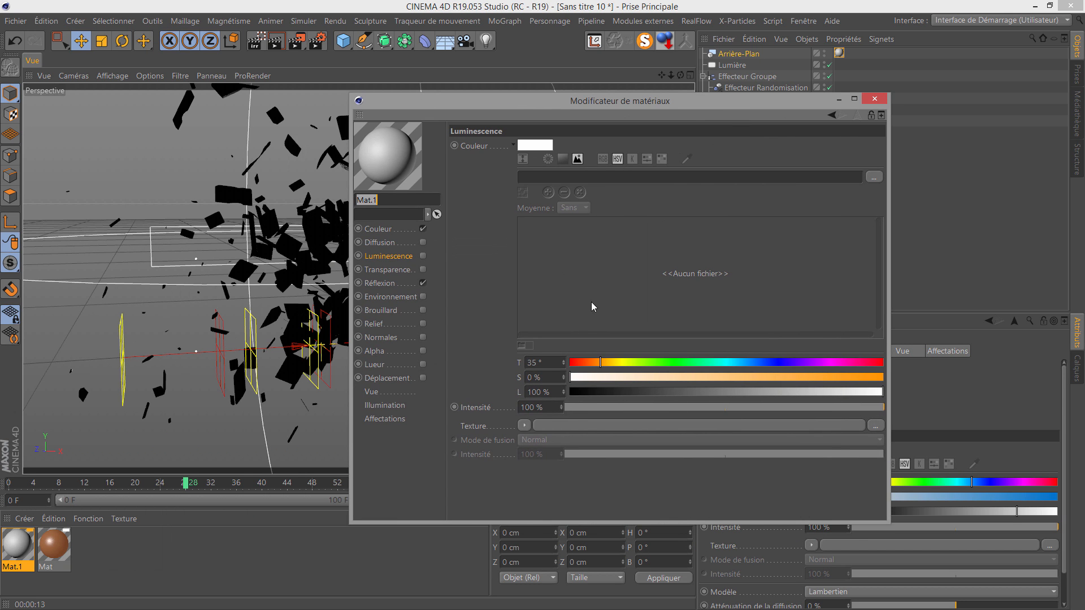
{"action": "left_click", "coordinate": [377, 229]}
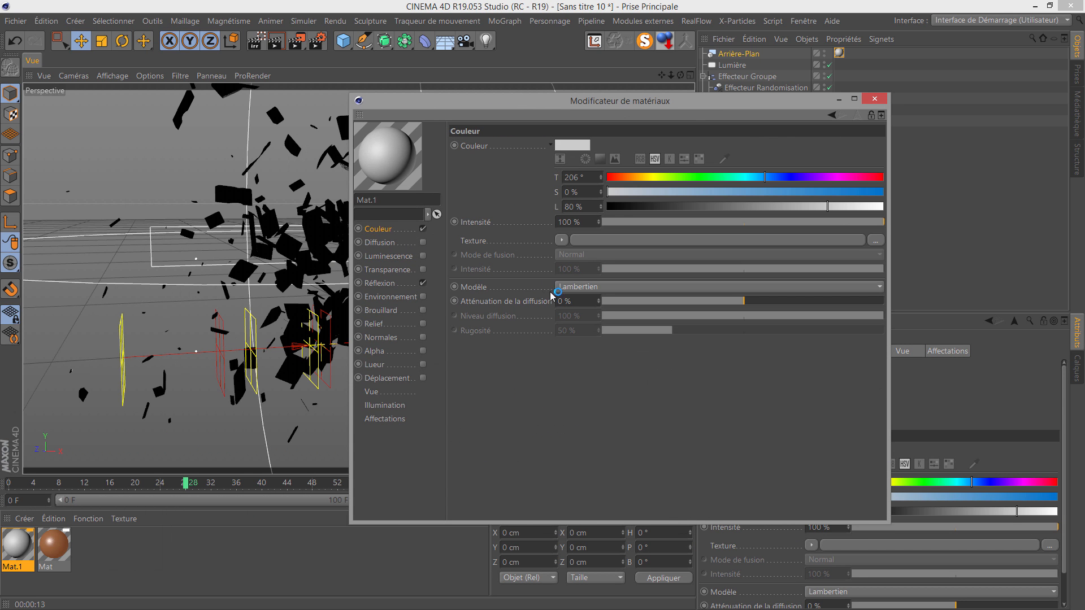
{"action": "left_click", "coordinate": [424, 283]}
{"action": "left_click", "coordinate": [561, 240]}
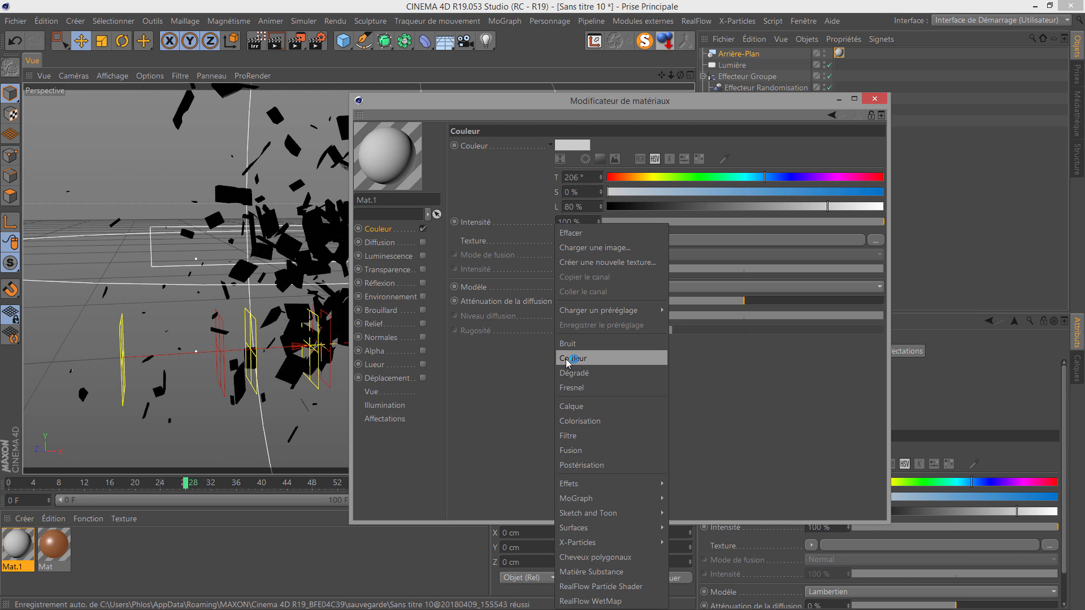
{"action": "left_click", "coordinate": [574, 373]}
{"action": "left_click", "coordinate": [573, 279]}
{"action": "left_click", "coordinate": [559, 245]}
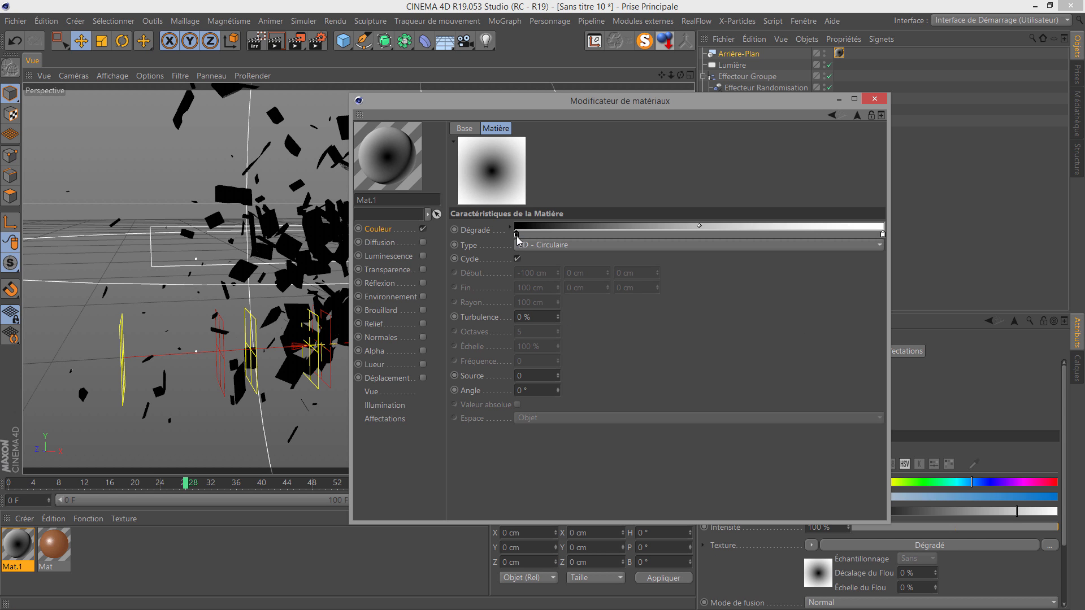
- Set the black starting knot of the circular gradient to a dark grey with 22 % lightness
{"action": "double_click", "coordinate": [516, 234]}
{"action": "left_click_drag", "start_coordinate": [496, 263], "coordinate": [503, 268]}
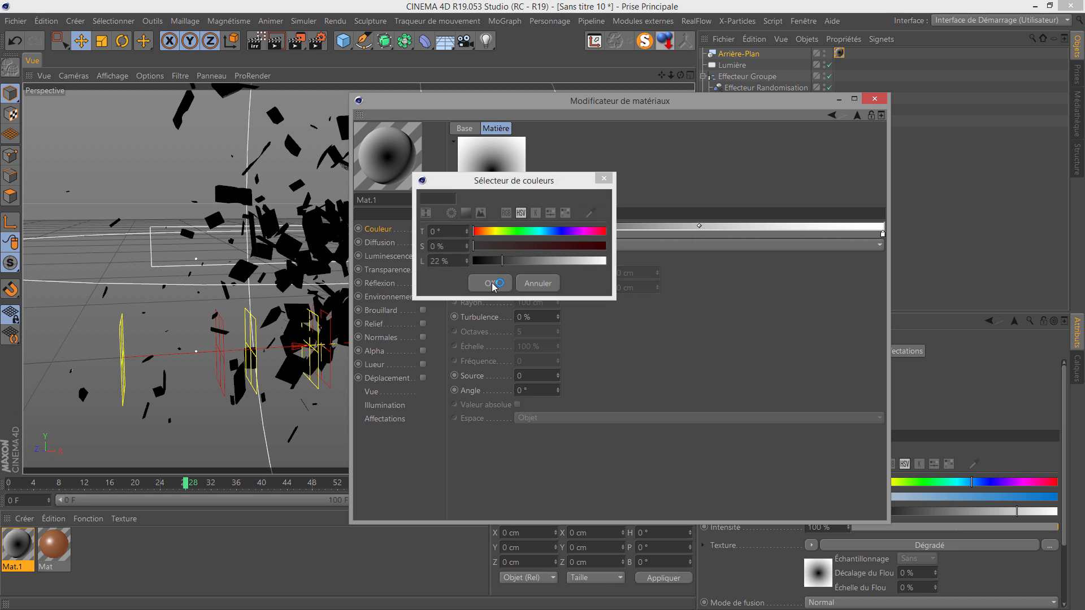
{"action": "left_click", "coordinate": [490, 283]}
- Darken the gradient's white end knot to a near-black grey and render the viewport with the new background
{"action": "double_click", "coordinate": [882, 234]}
{"action": "left_click", "coordinate": [852, 259]}
{"action": "left_click", "coordinate": [857, 281]}
{"action": "left_click", "coordinate": [874, 99]}
{"action": "key", "text": "ctrl+r"}
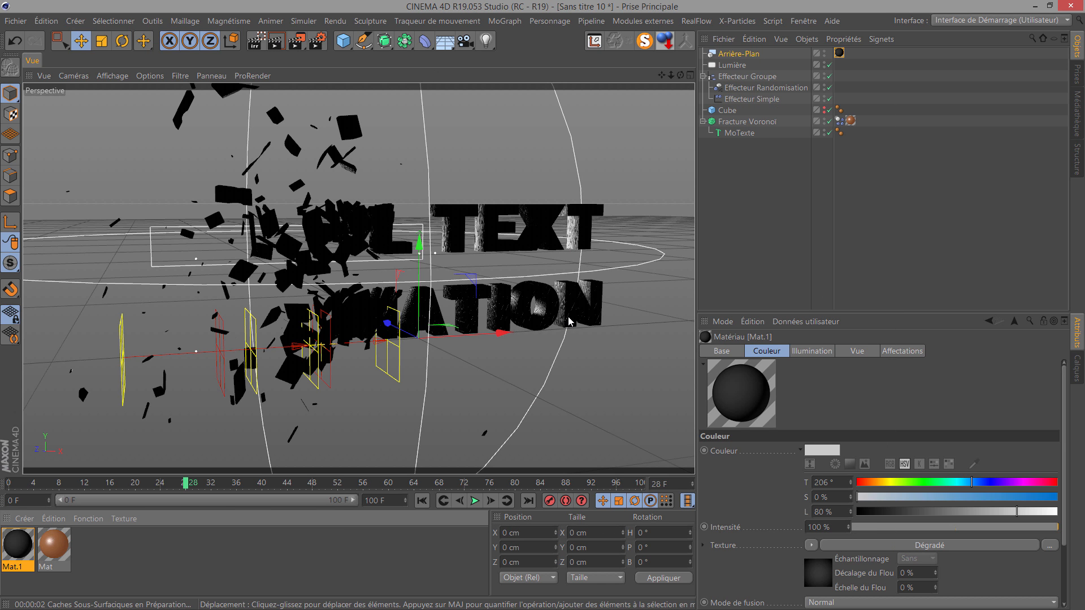